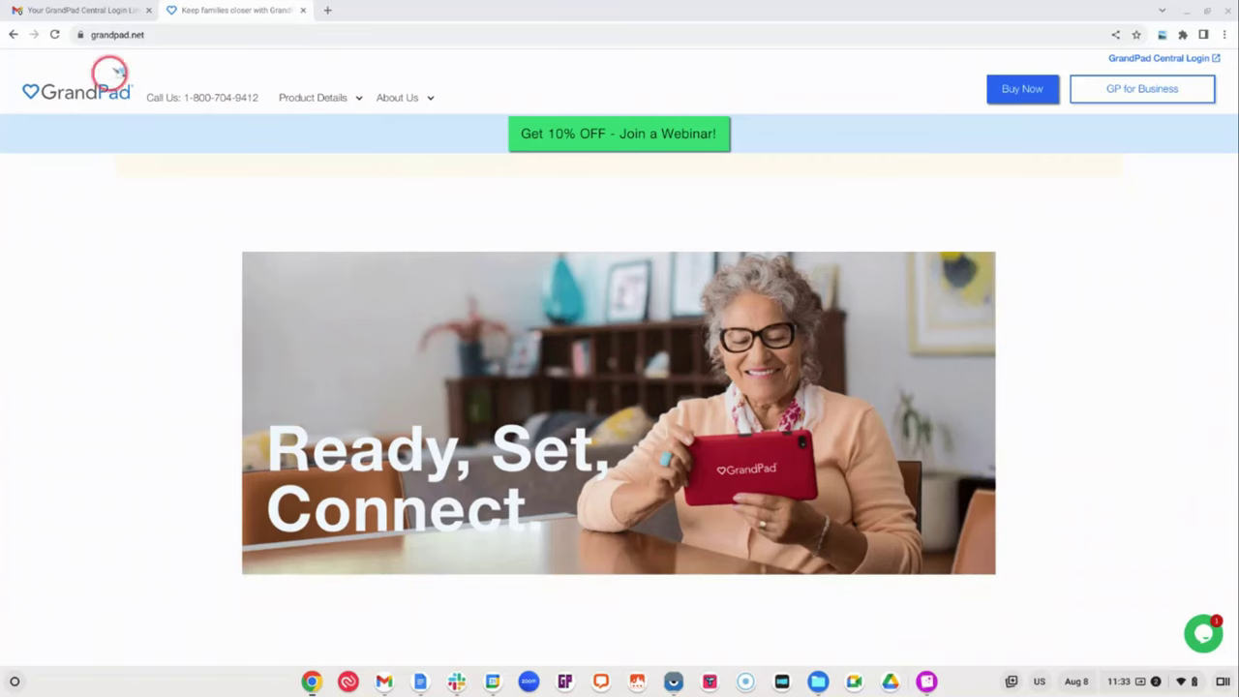
Open the GrandPad Central login-link email in Gmail and sign in through its link
click(100, 12)
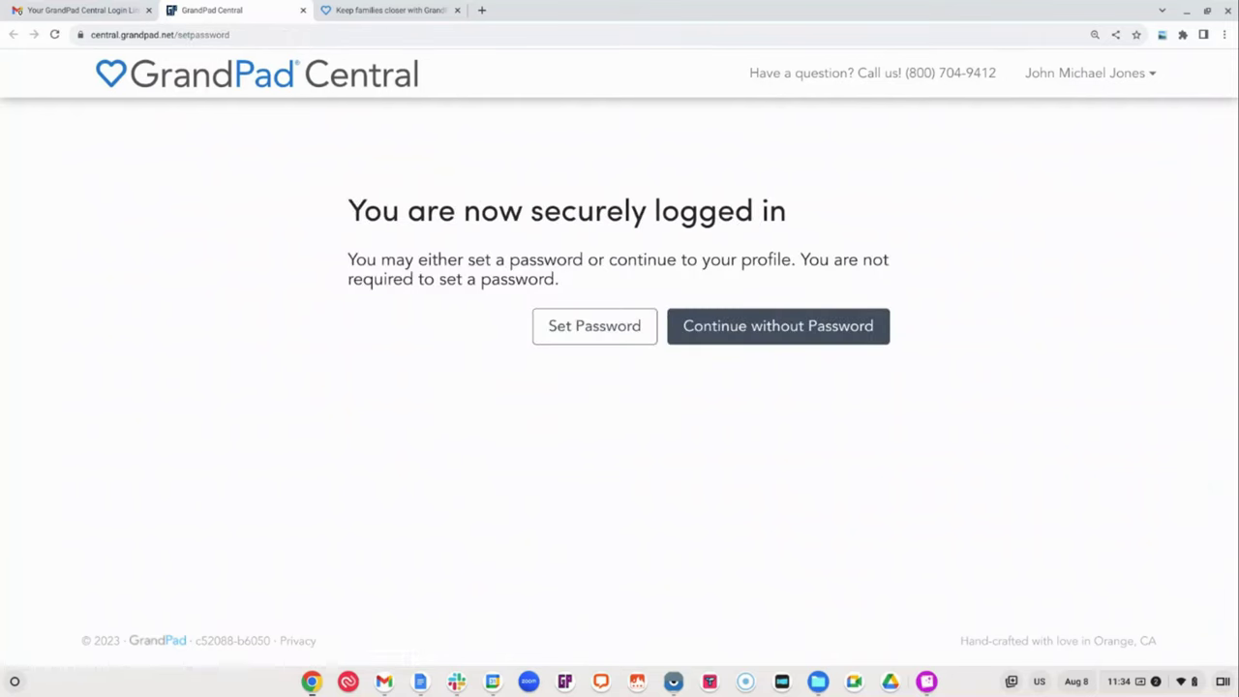
Set a new account password, confirm it, and save it
click(559, 327)
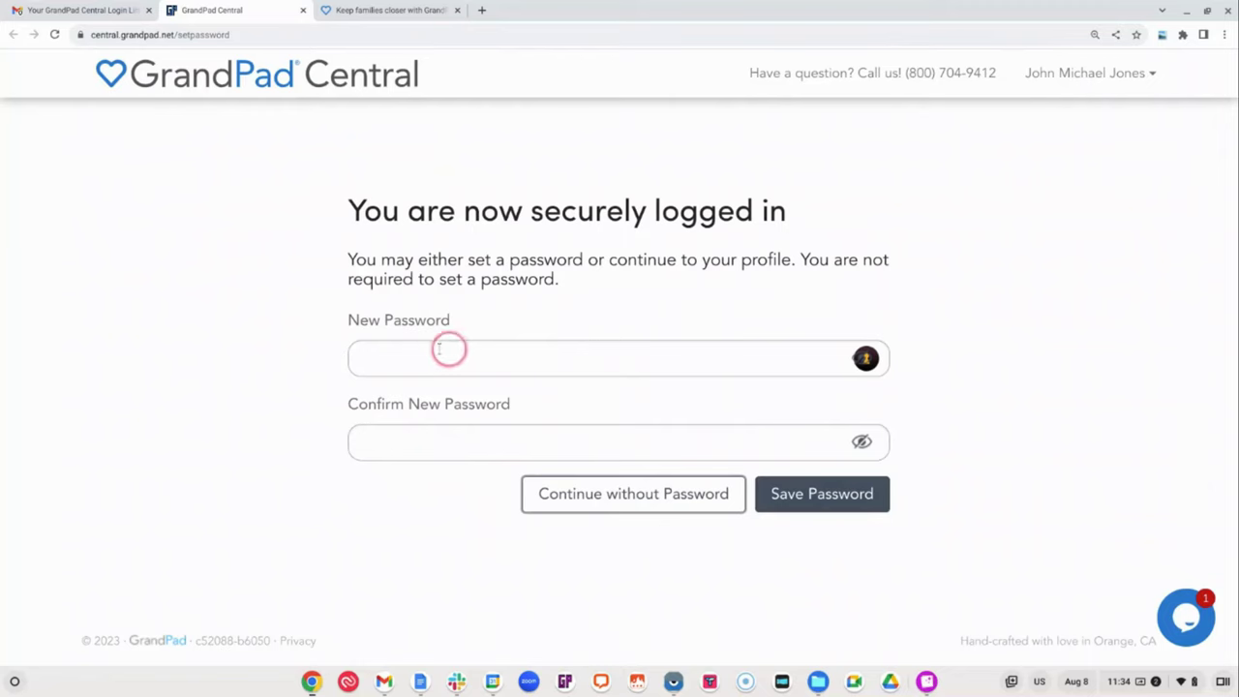
click(367, 354)
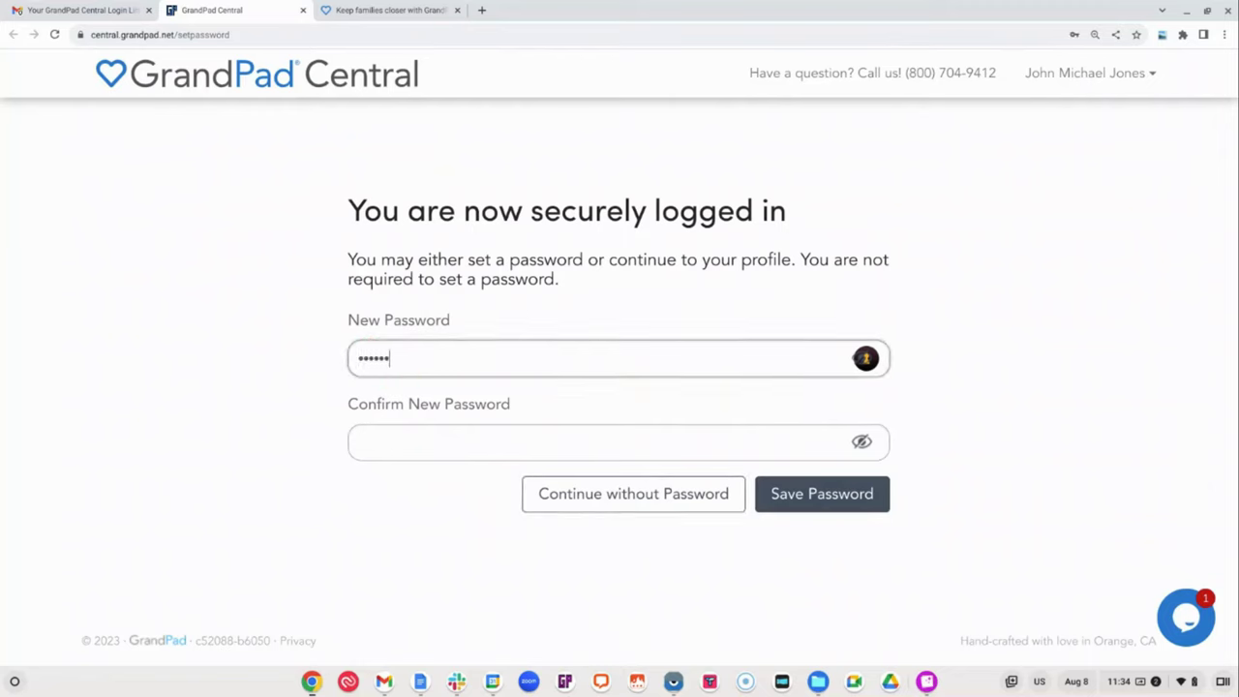
key(Tab)
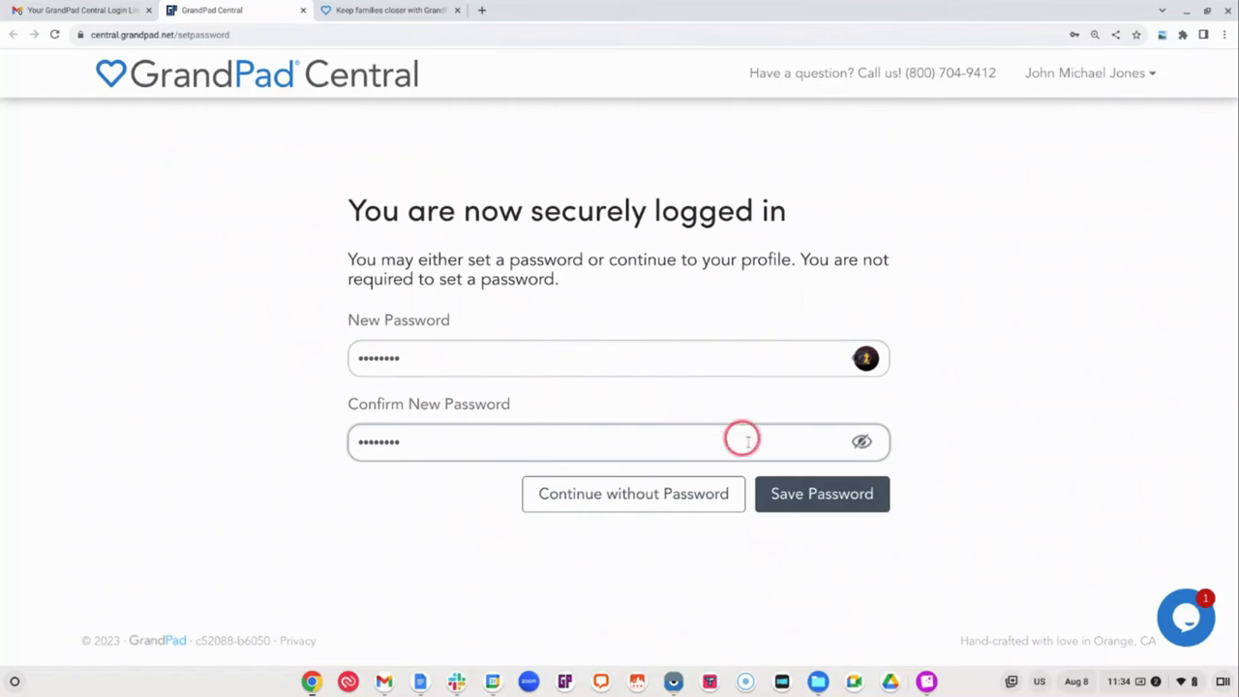
click(797, 491)
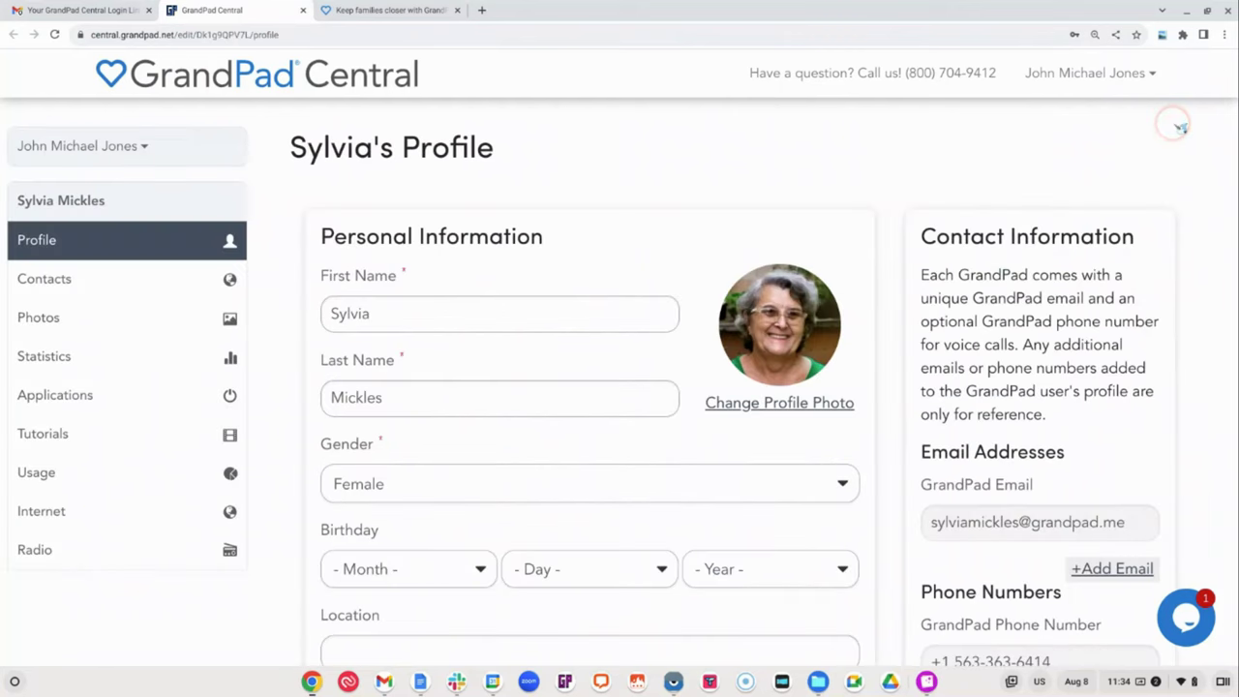
Set the senior's profile birthday to October 29, 1929
click(1155, 75)
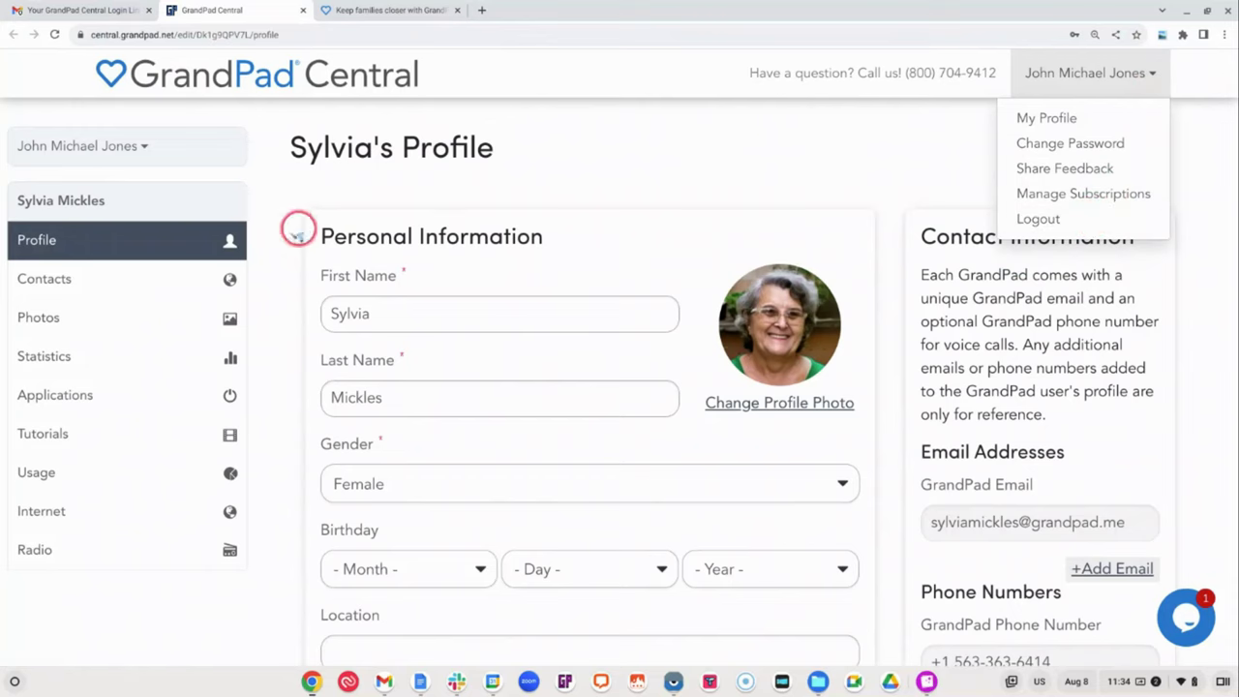
scroll(421, 363, down, 1)
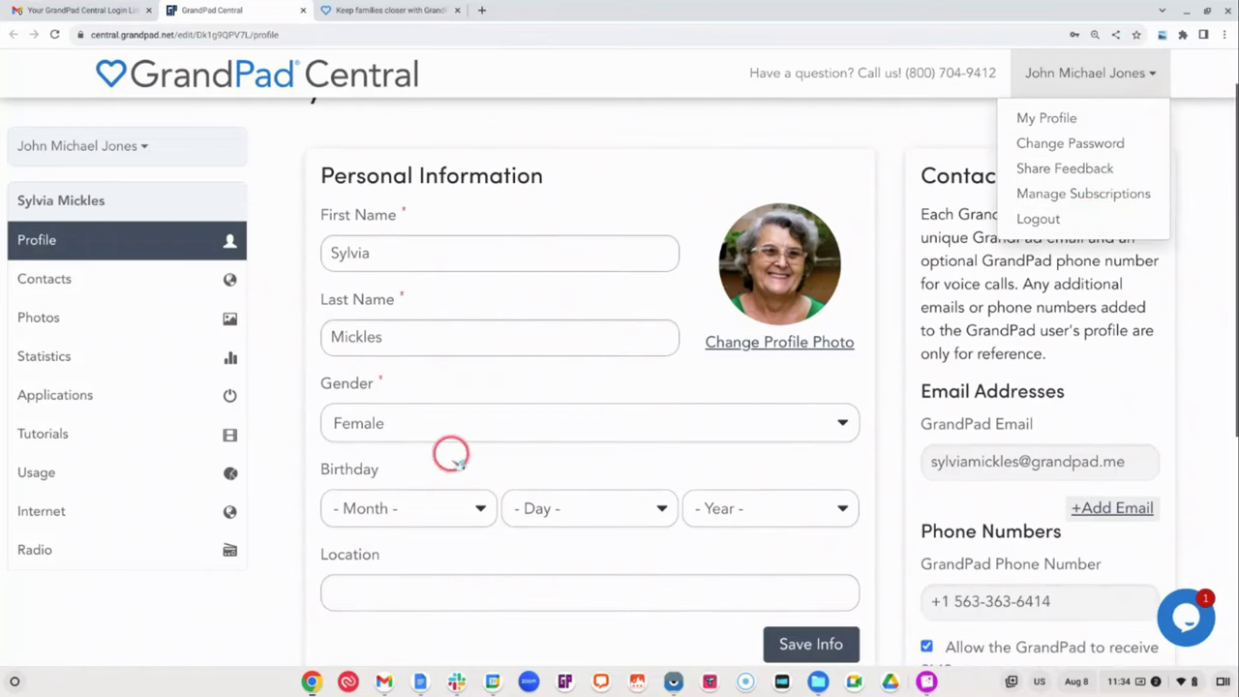
click(478, 506)
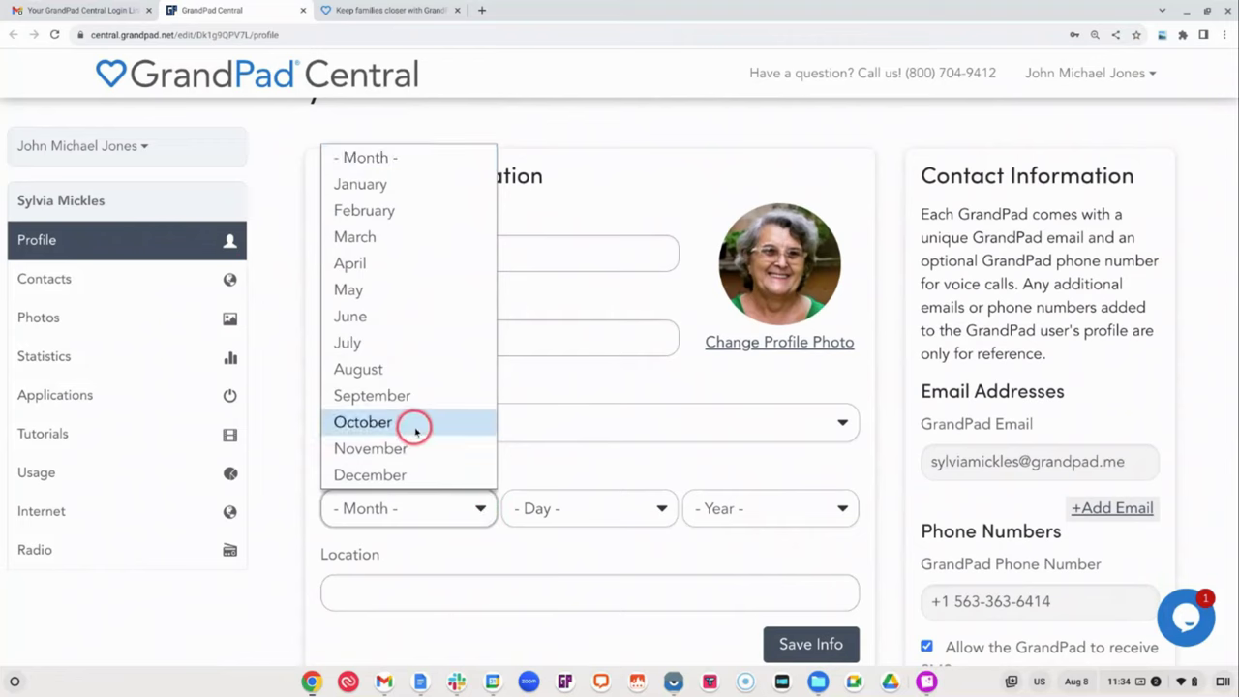
click(414, 424)
click(658, 510)
scroll(618, 419, down, 5)
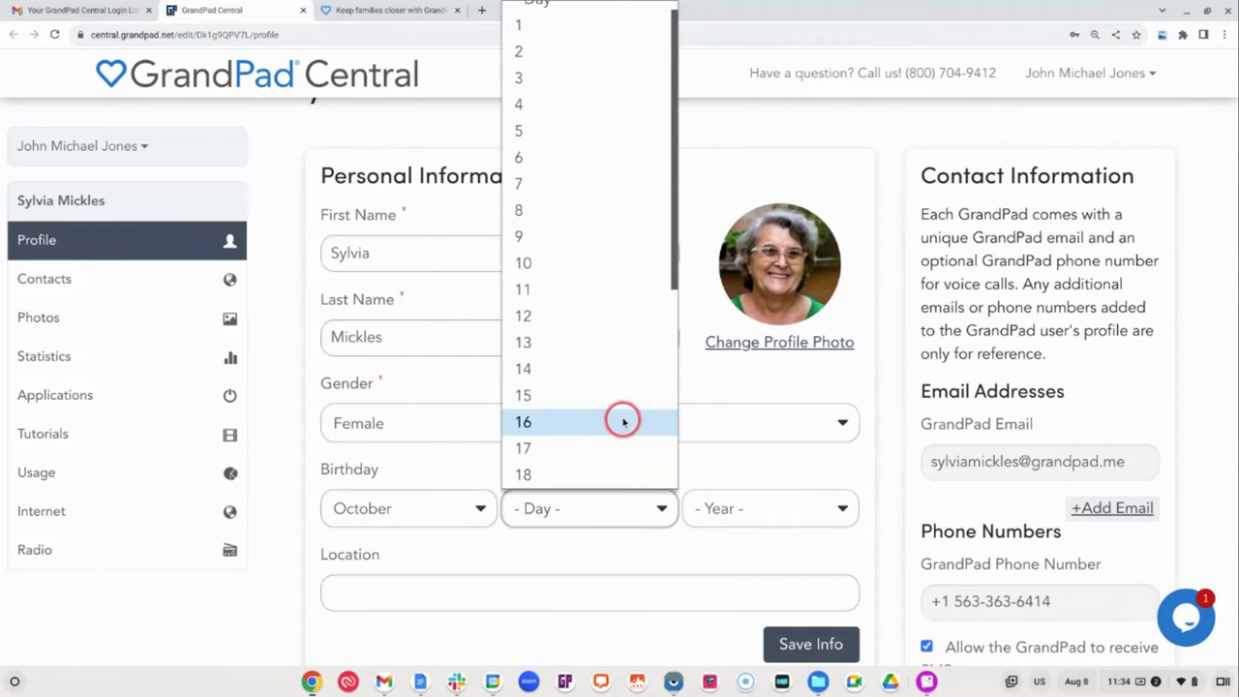
scroll(614, 416, down, 2)
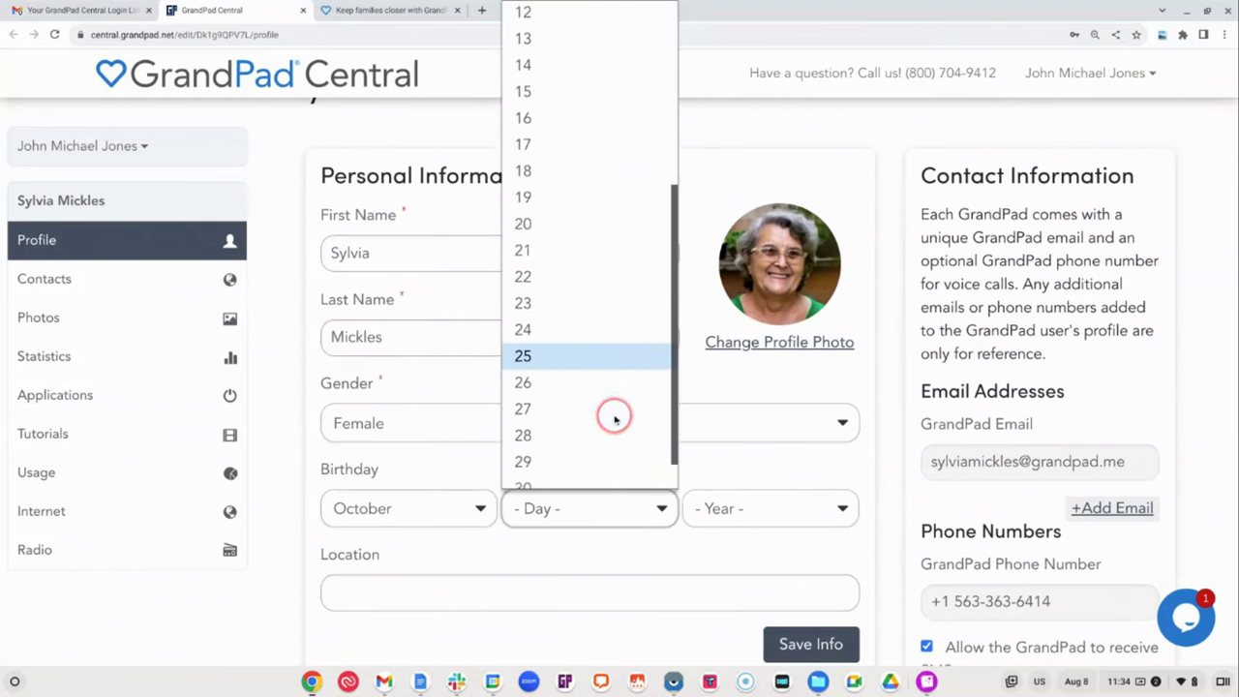
click(572, 451)
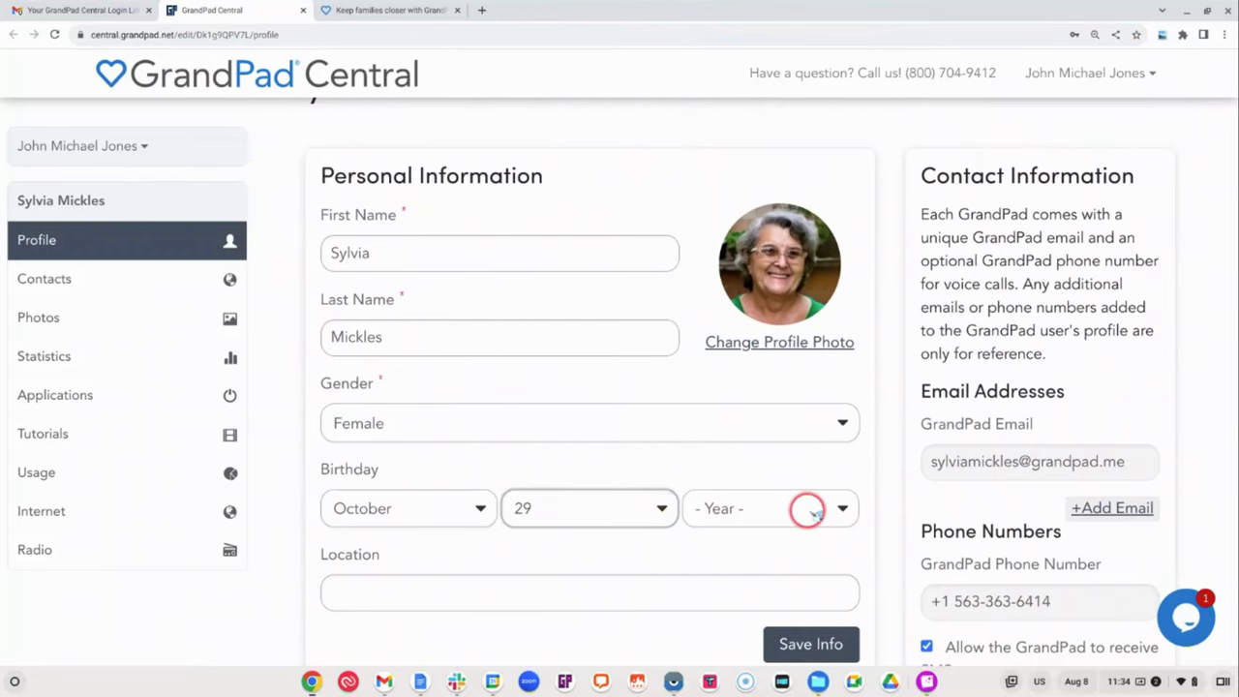
click(805, 508)
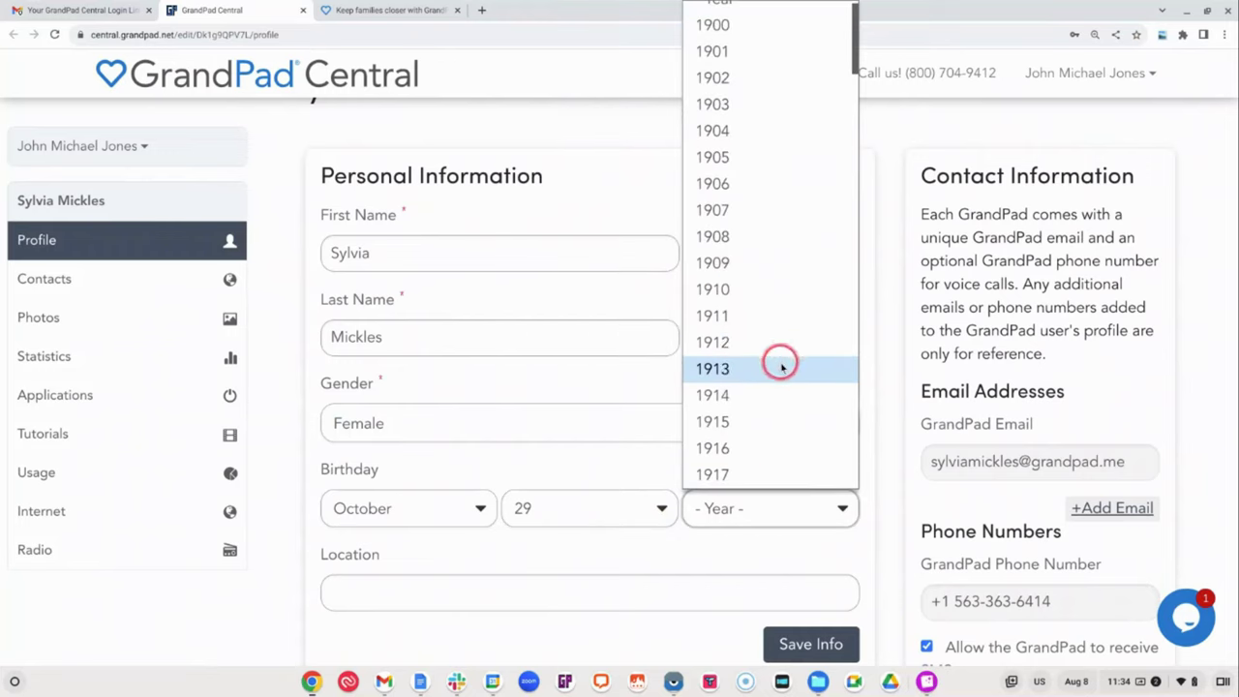
scroll(777, 368, down, 3)
scroll(765, 375, down, 1)
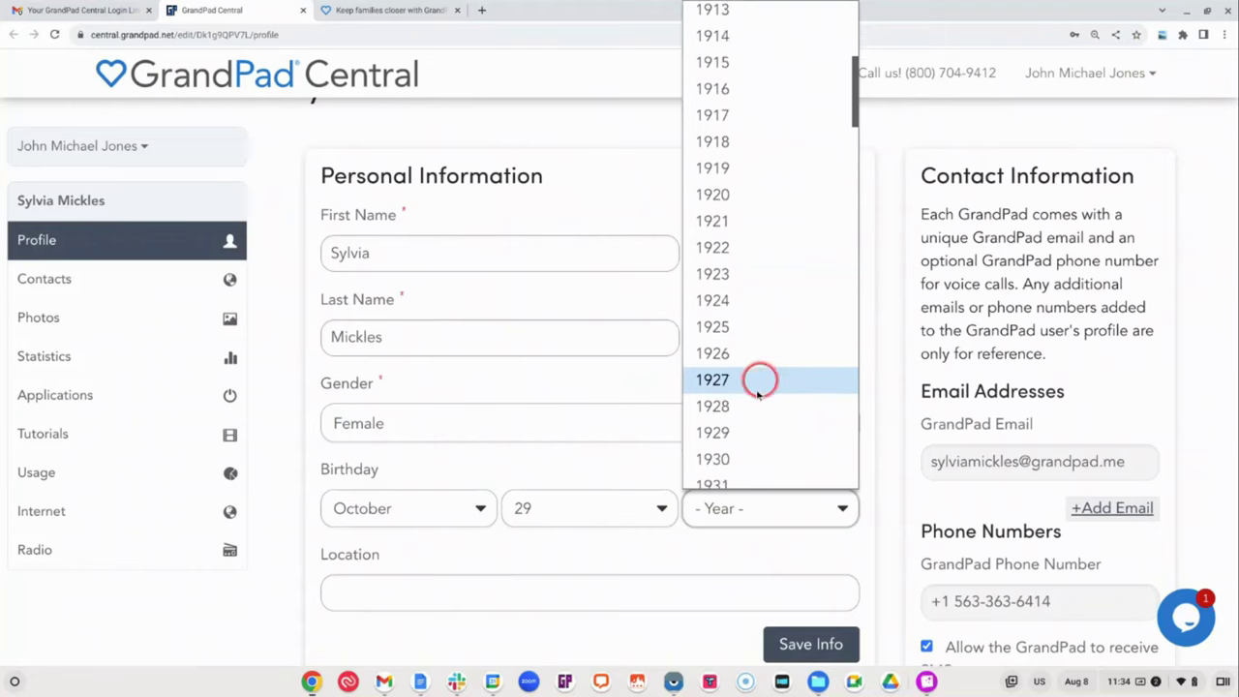
click(741, 431)
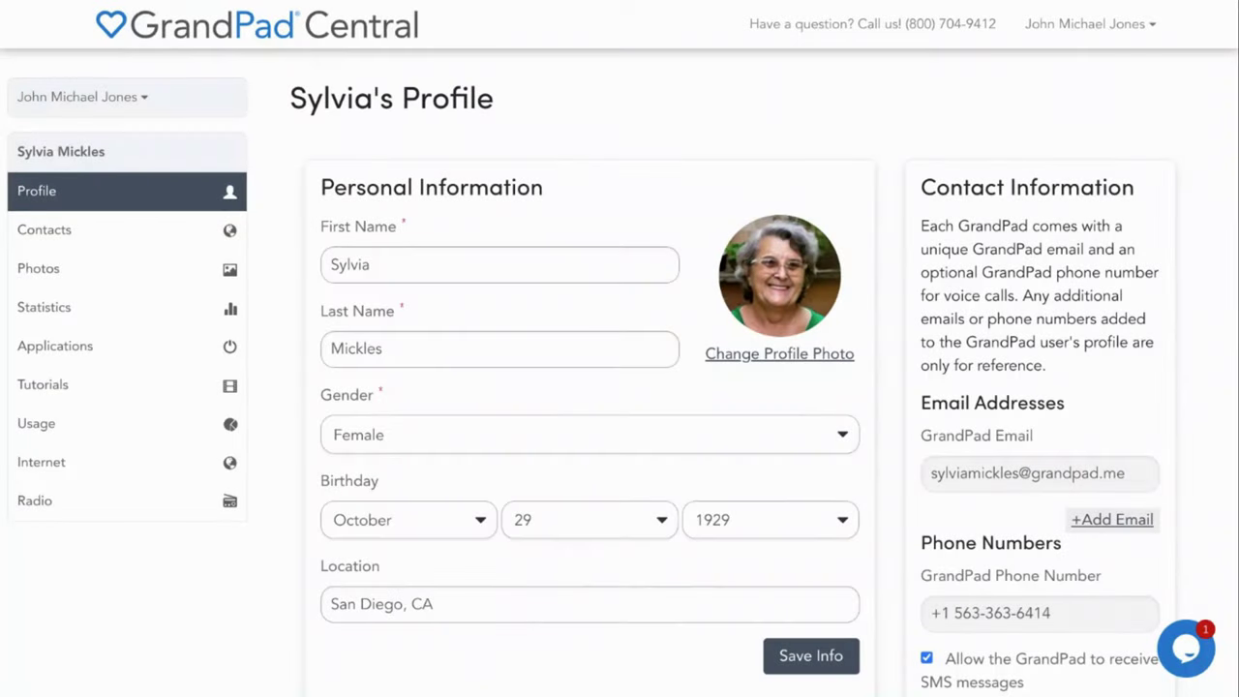
From the senior's Contacts list, start adding a brand-new family contact
click(123, 229)
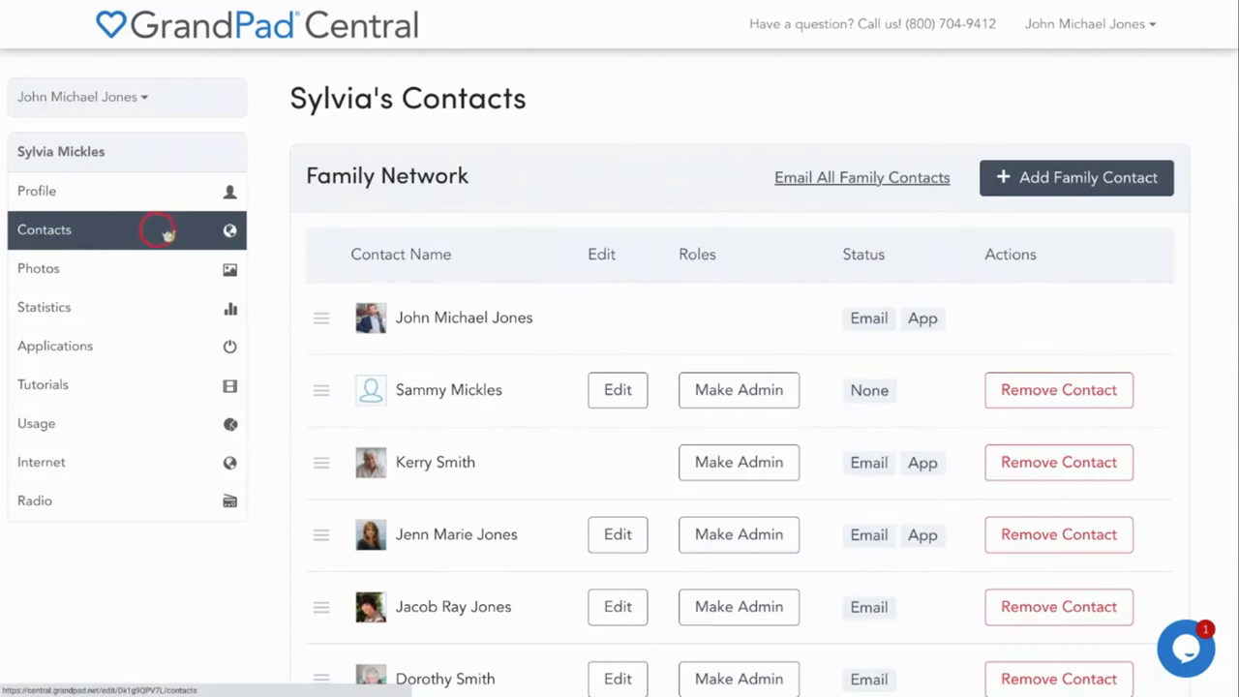
scroll(302, 320, down, 1)
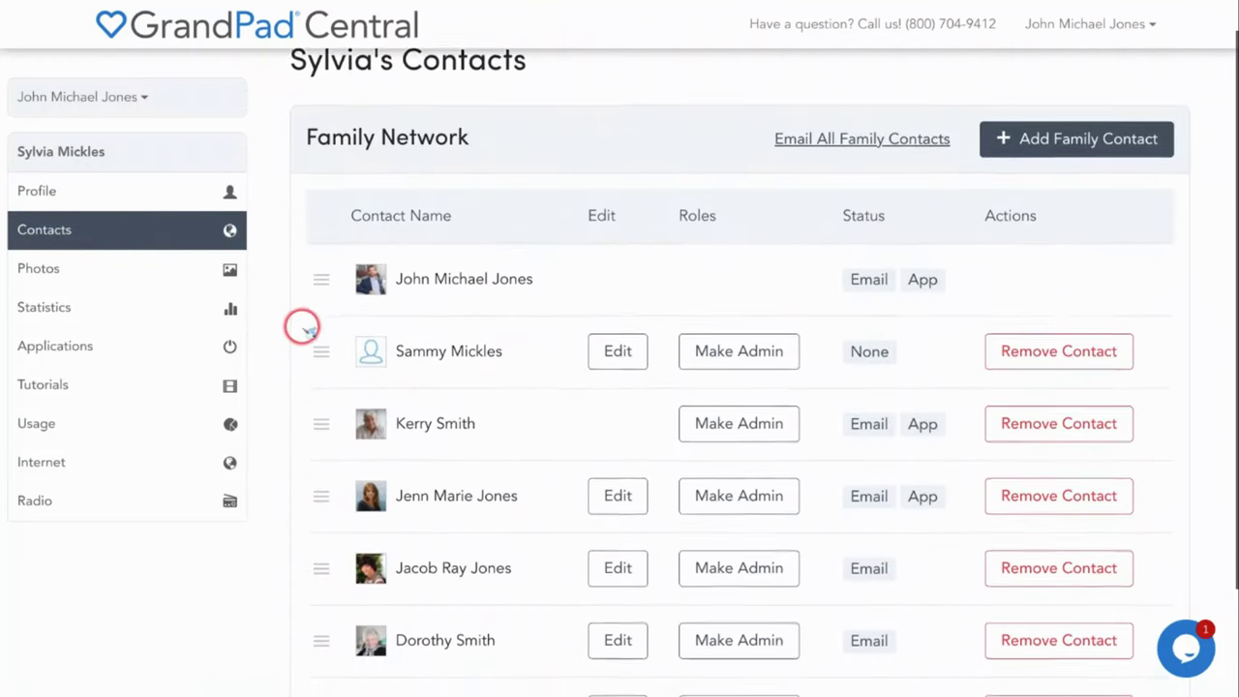
scroll(300, 334, down, 1)
scroll(300, 334, down, 1)
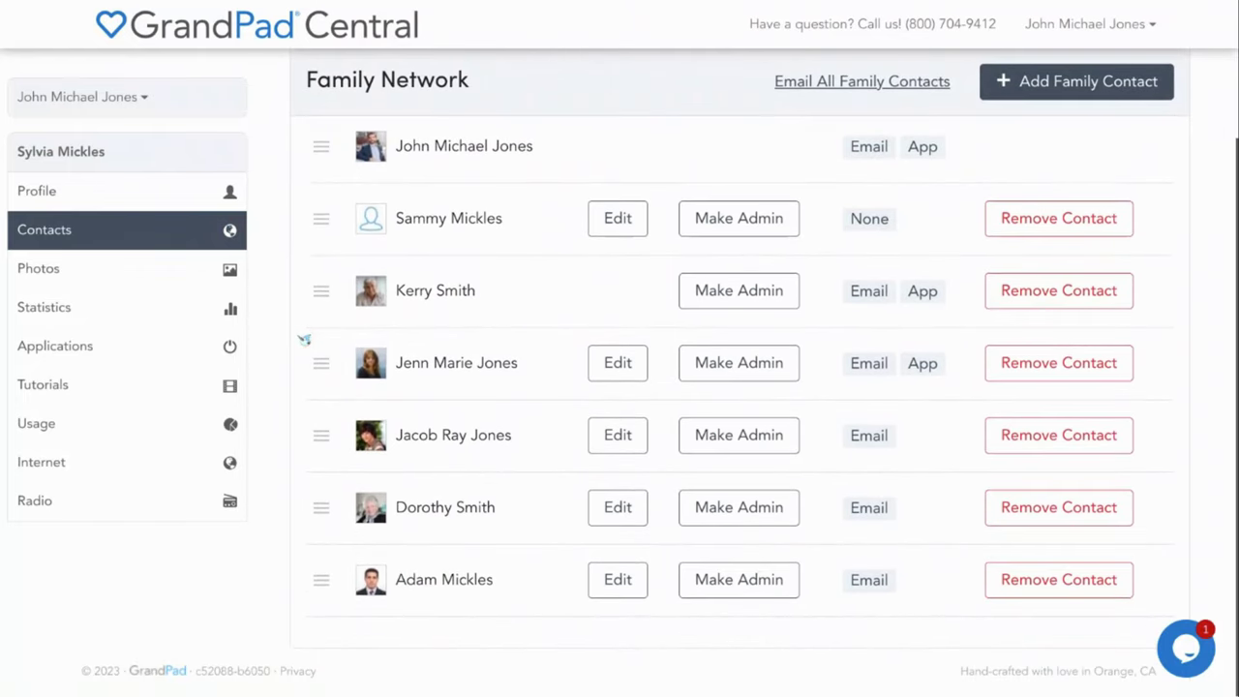
scroll(302, 336, up, 1)
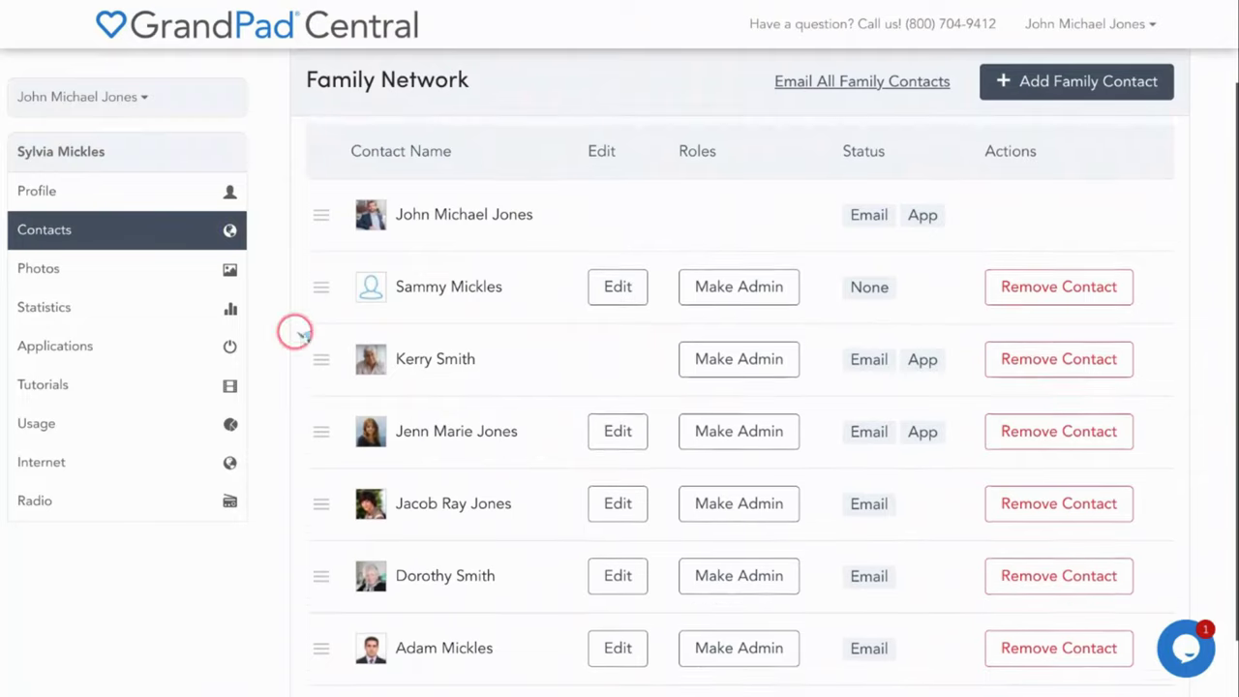
scroll(300, 334, up, 1)
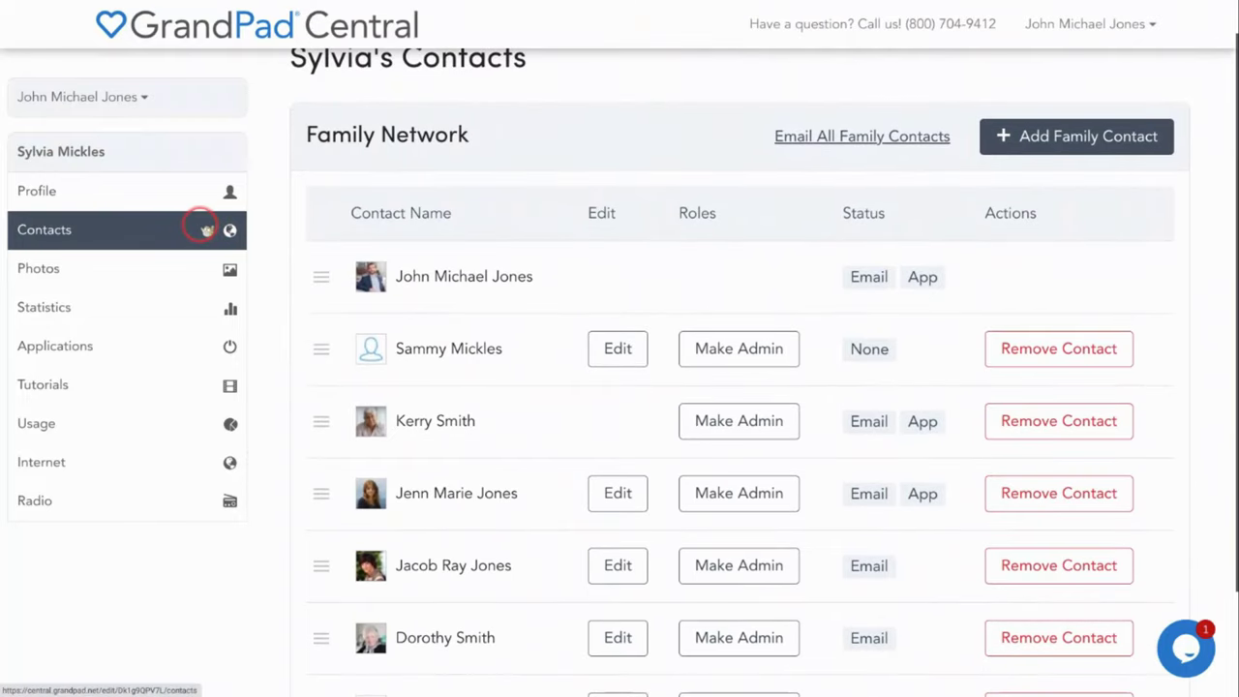
click(1033, 141)
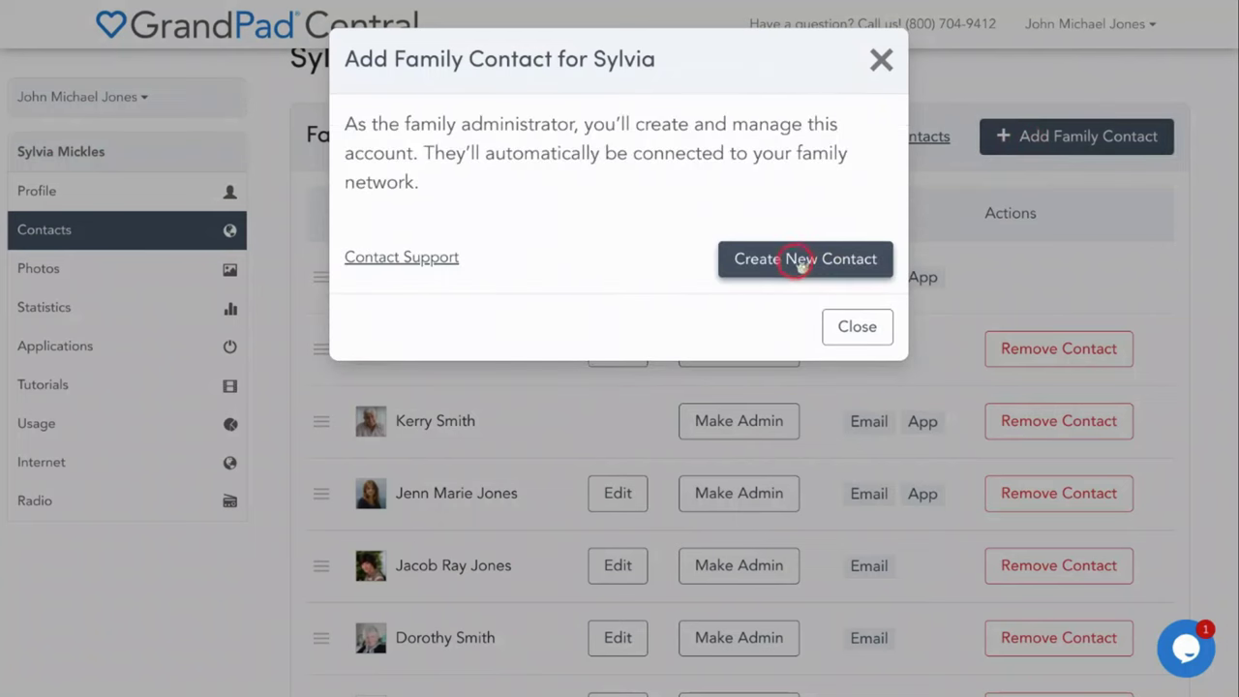
click(792, 259)
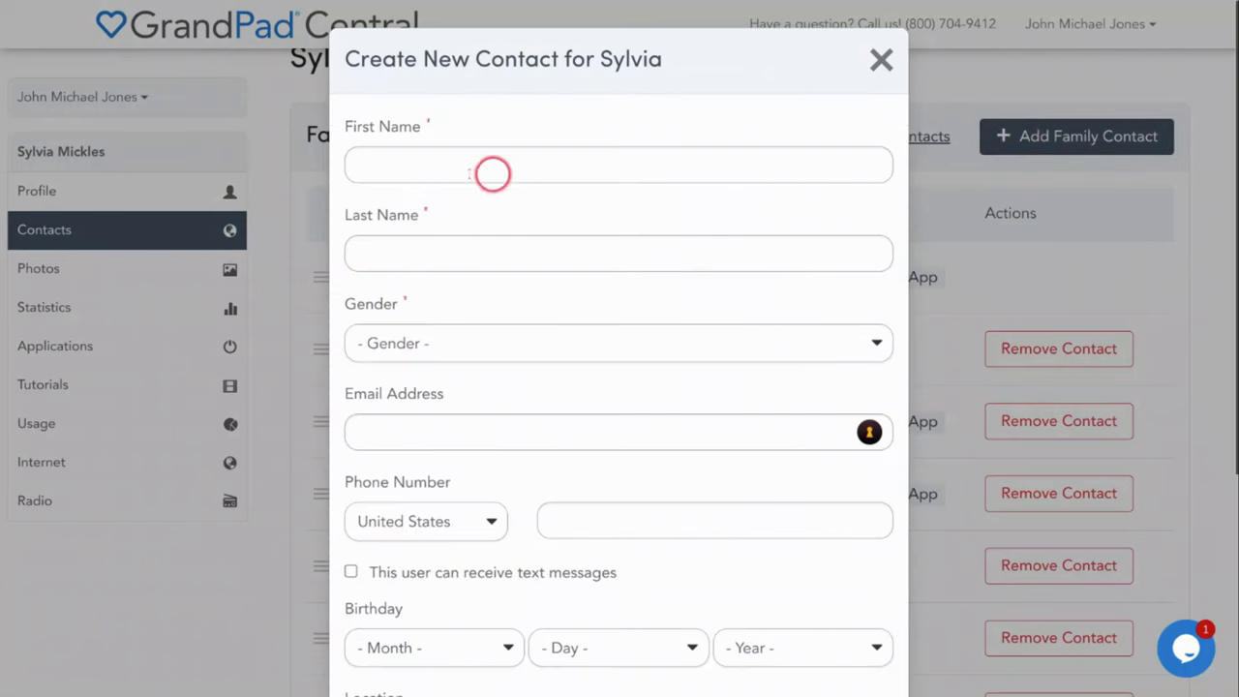
Enter the contact's first name, gender, e-mail and phone number, and allow text messages
click(397, 165)
text(S)
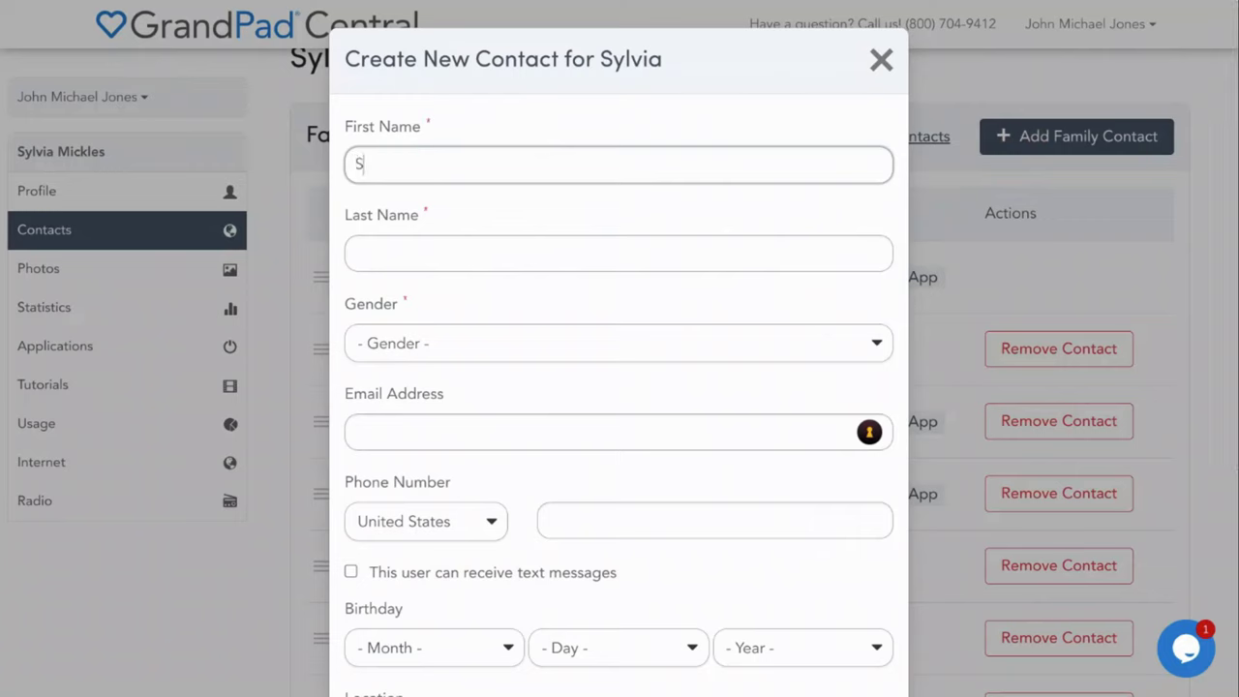
text(asha`)
key(Tab)
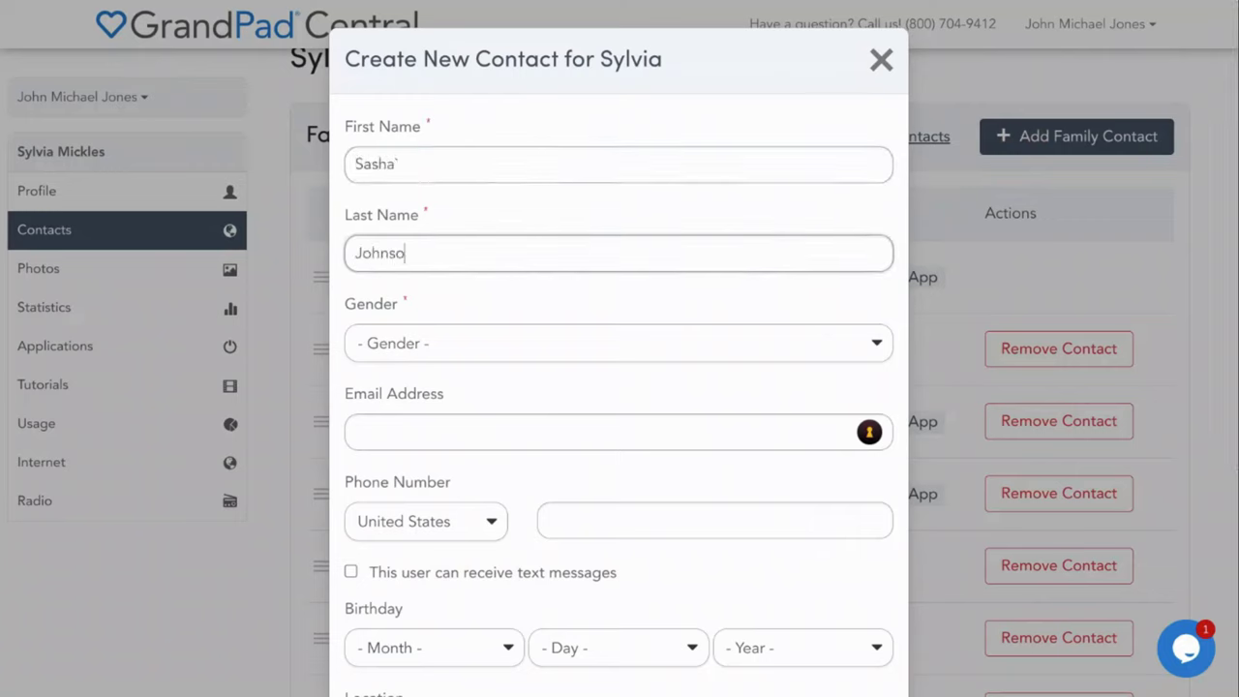
key(Tab)
key(Tab)
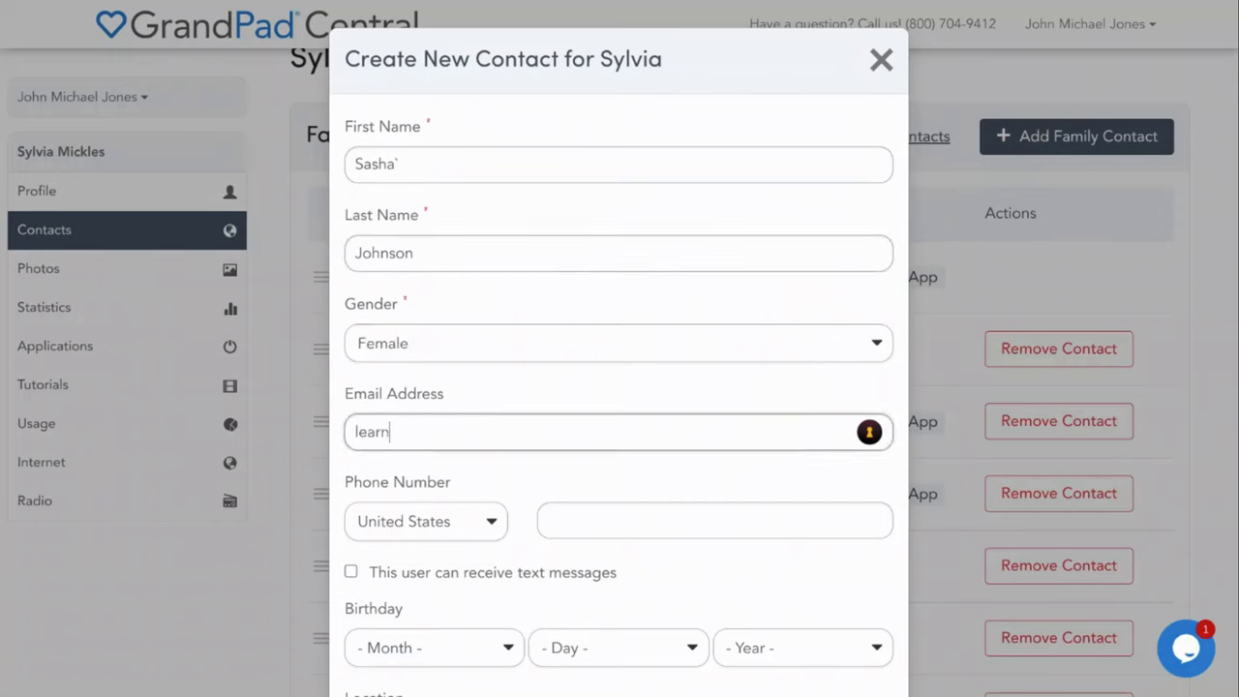
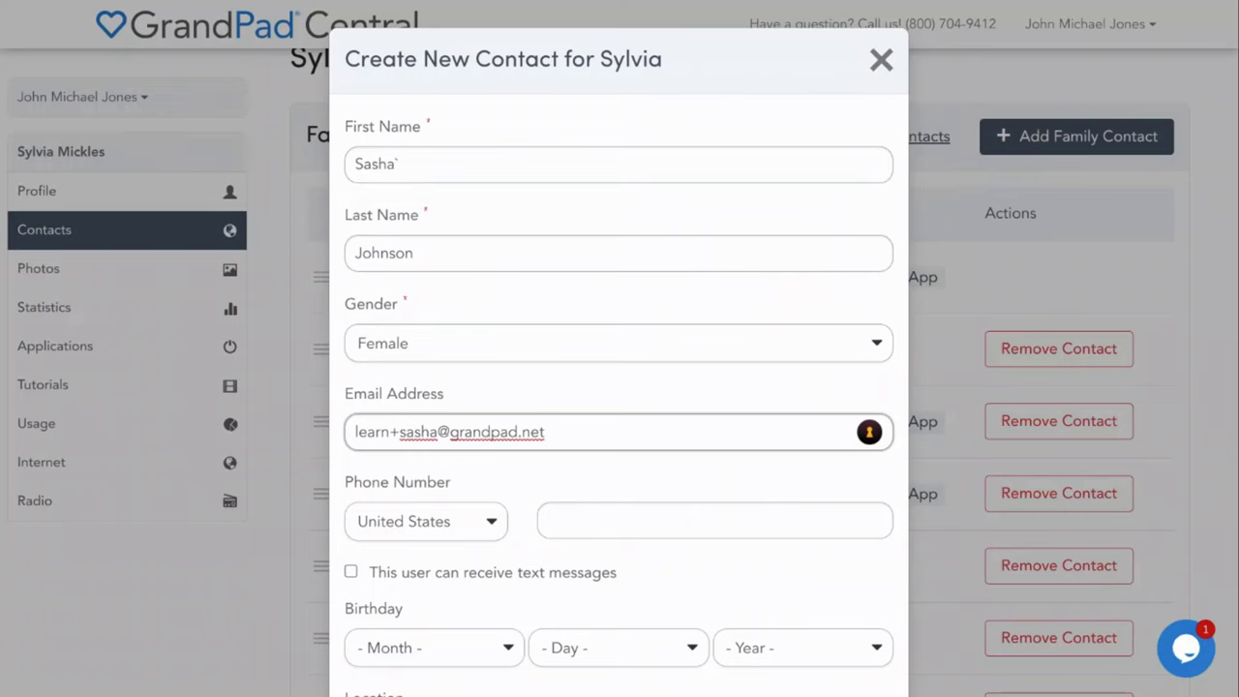
click(554, 520)
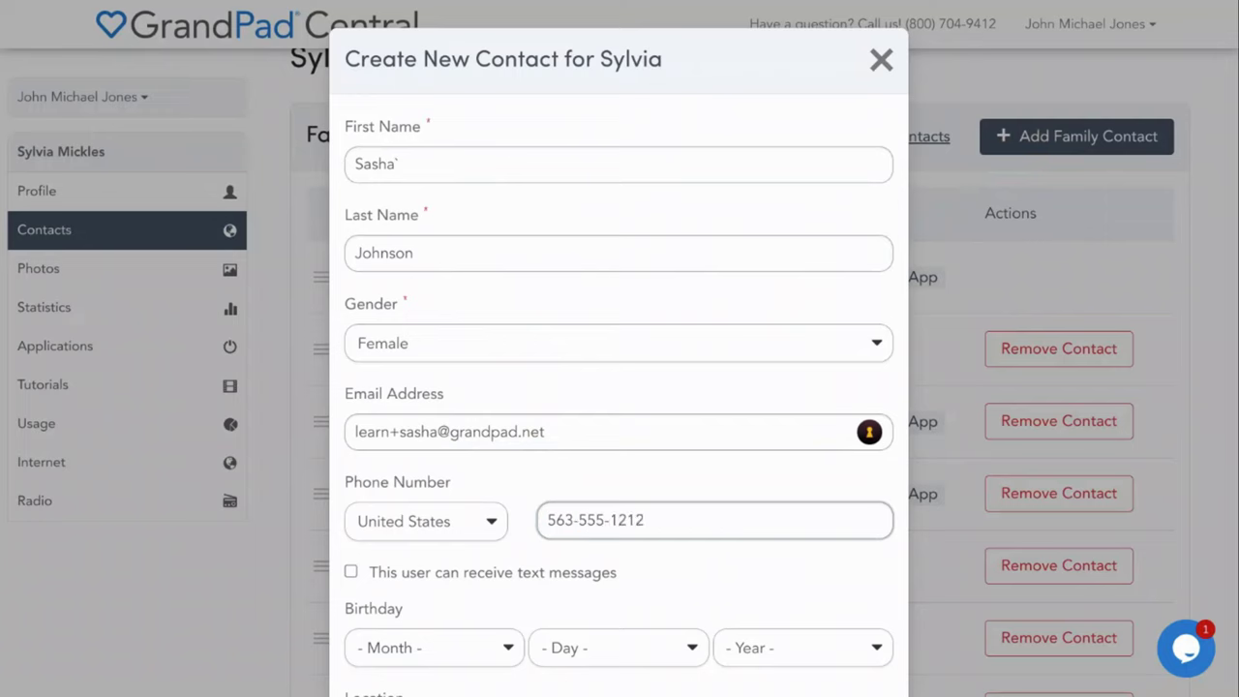
click(351, 572)
Set the contact's birthday to October 17, 2002
click(493, 649)
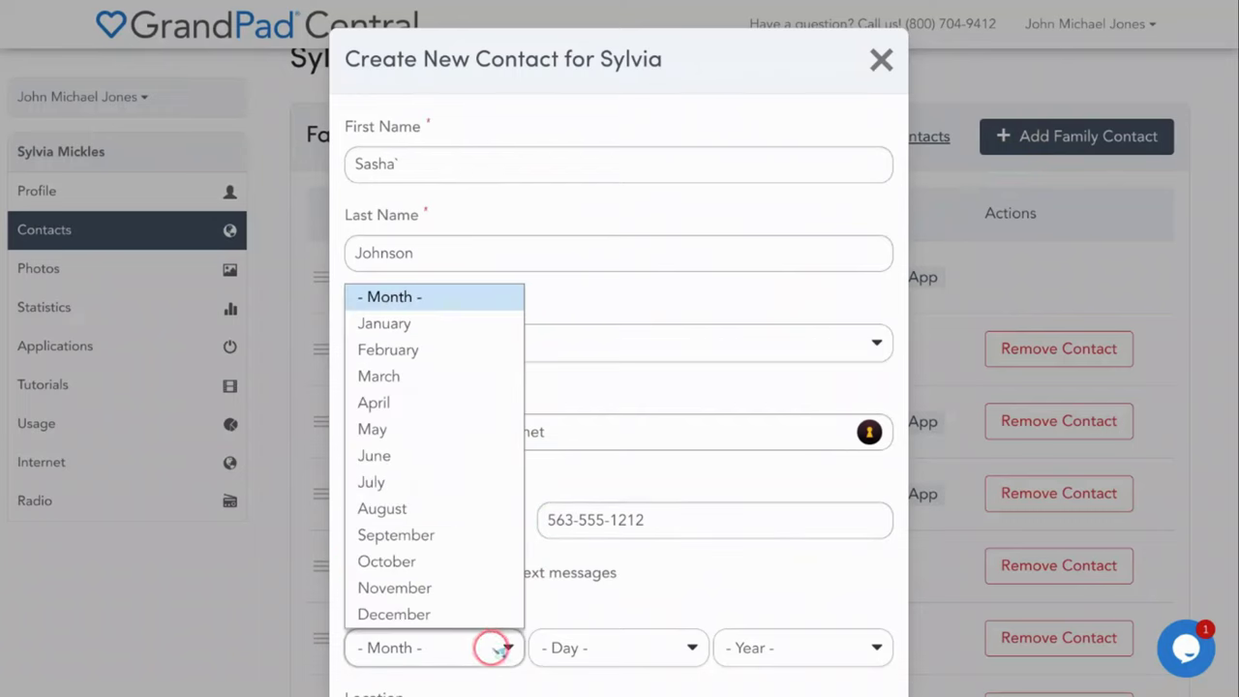
click(451, 560)
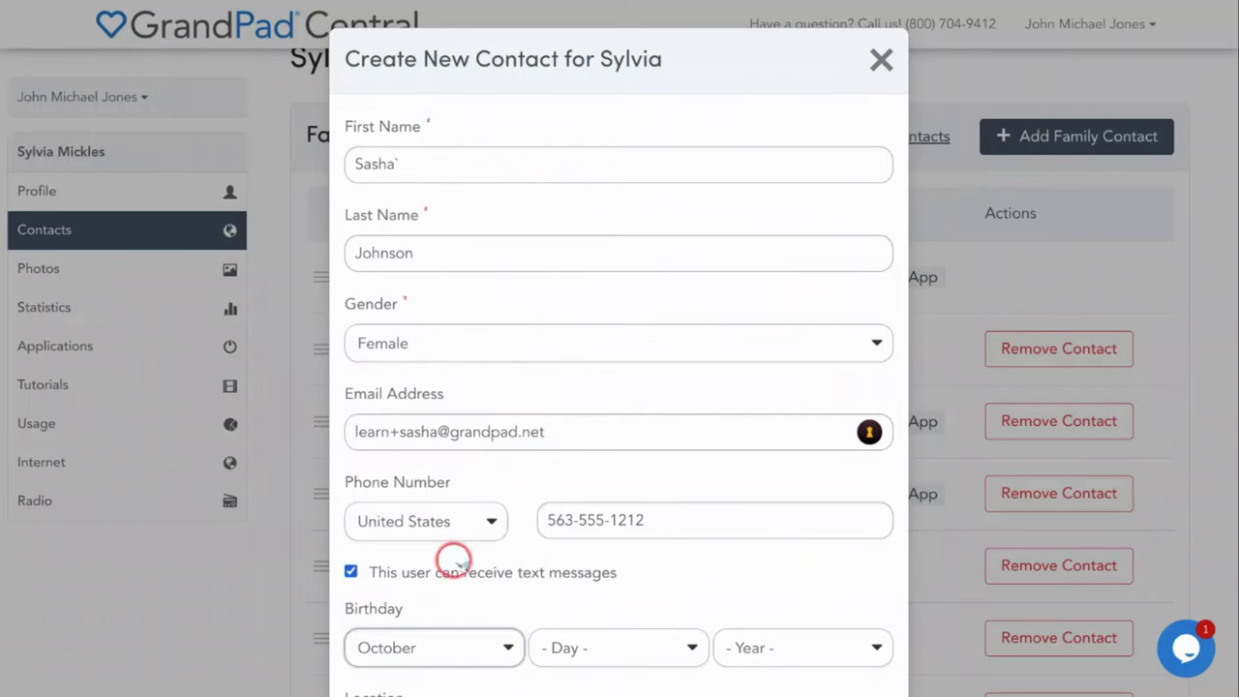
click(606, 641)
click(589, 560)
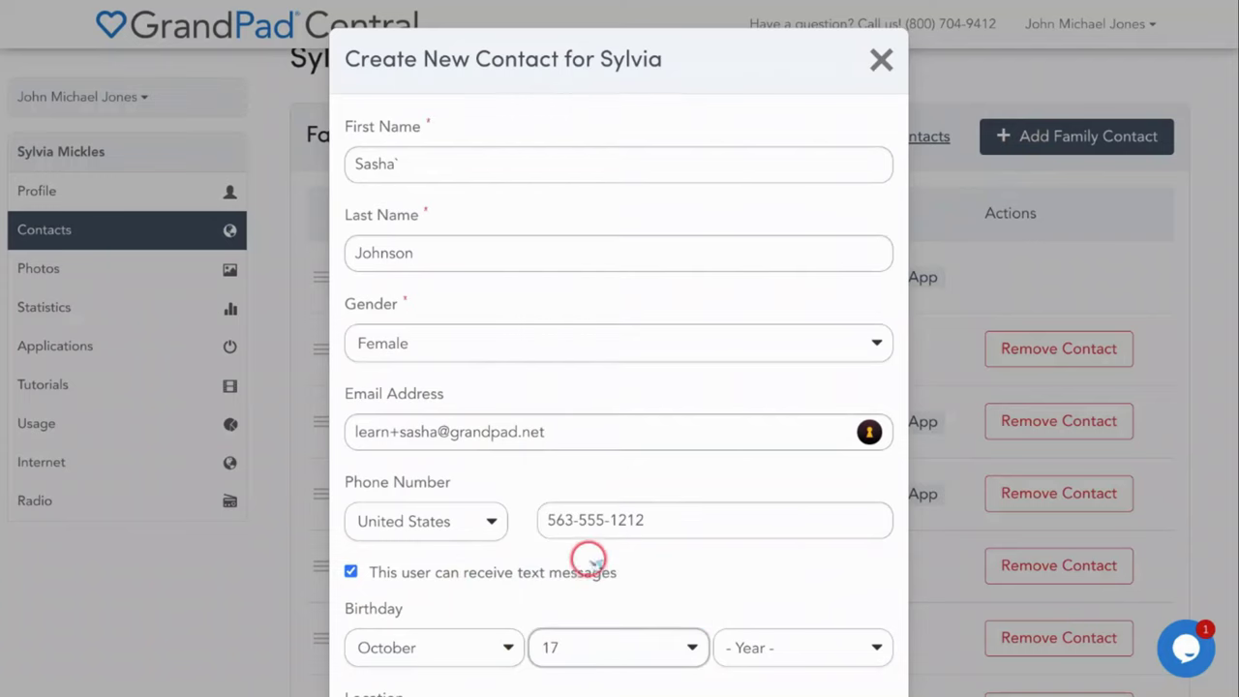
click(782, 648)
text(2000)
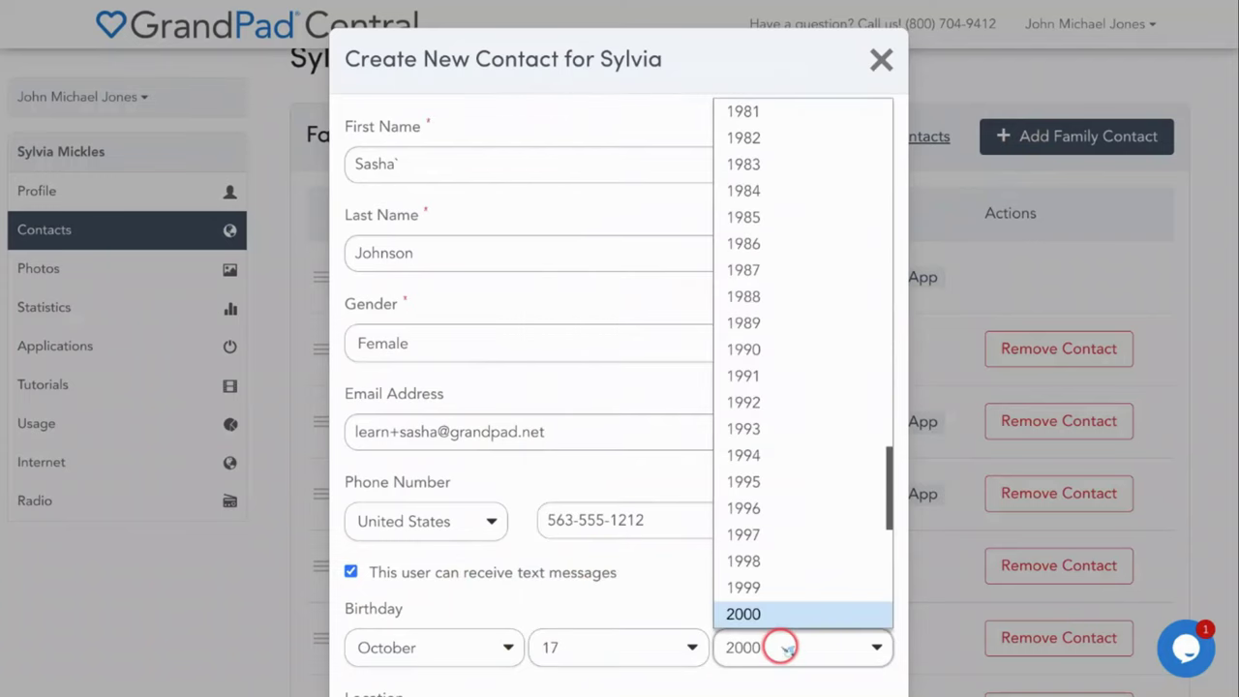
click(742, 613)
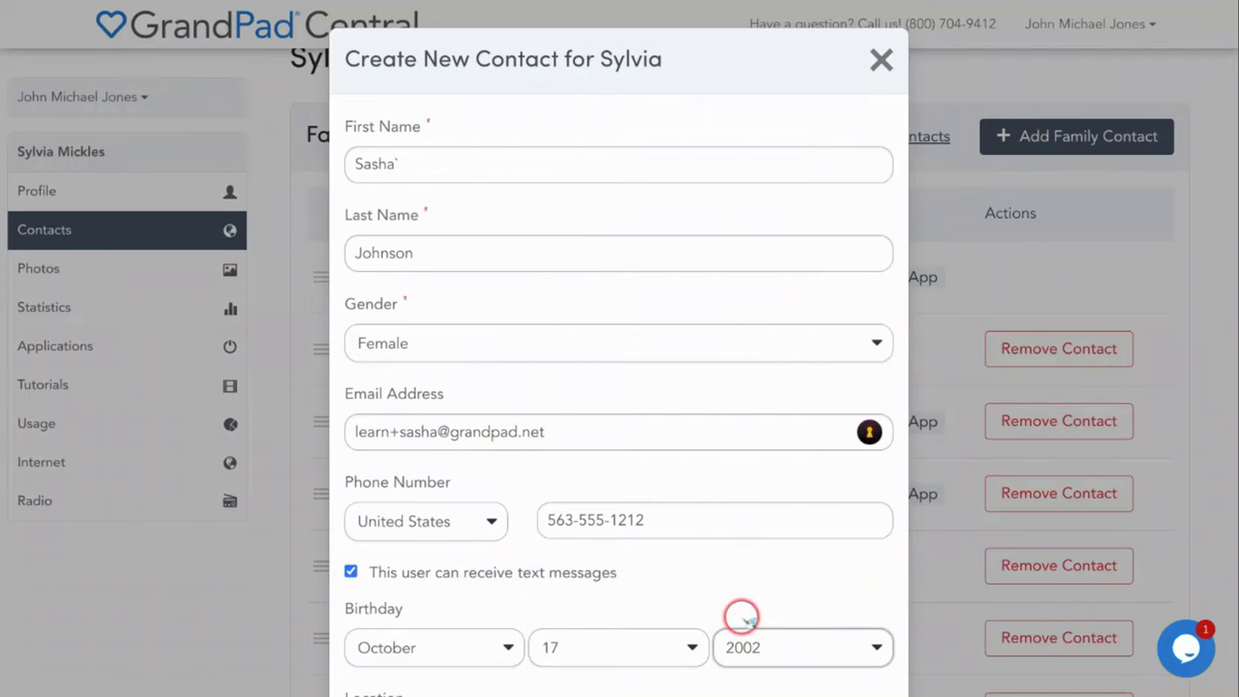
scroll(741, 615, down, 2)
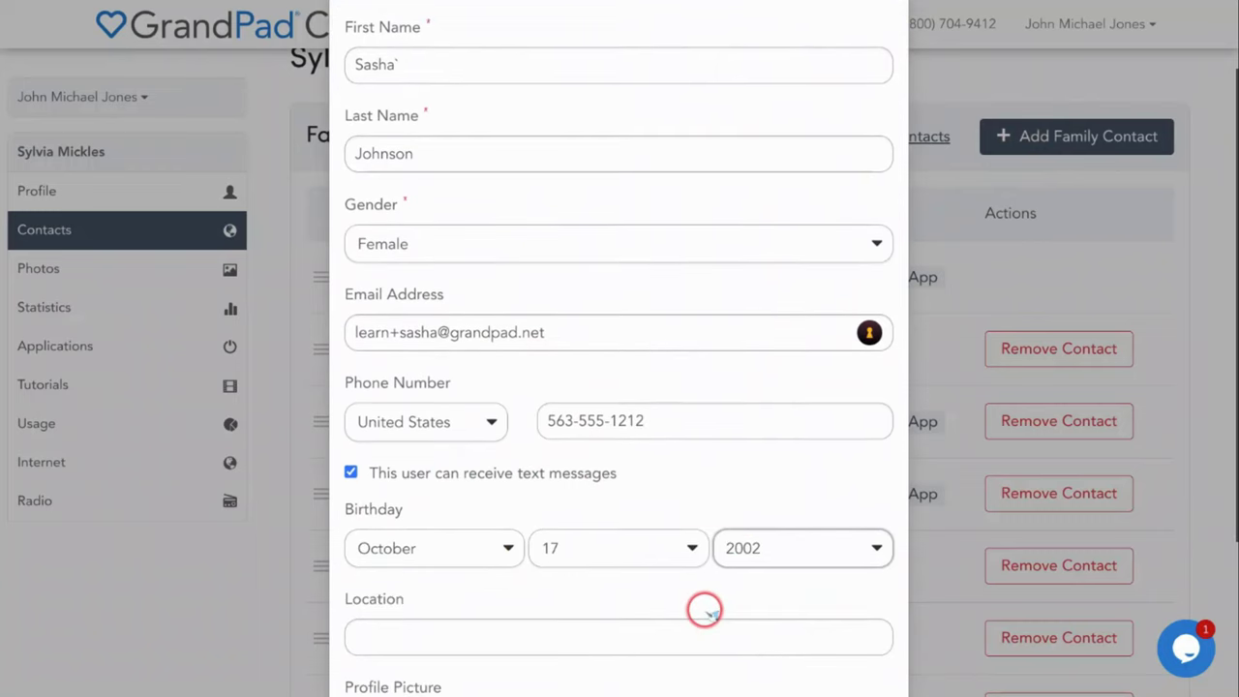
scroll(702, 611, down, 1)
scroll(410, 572, down, 1)
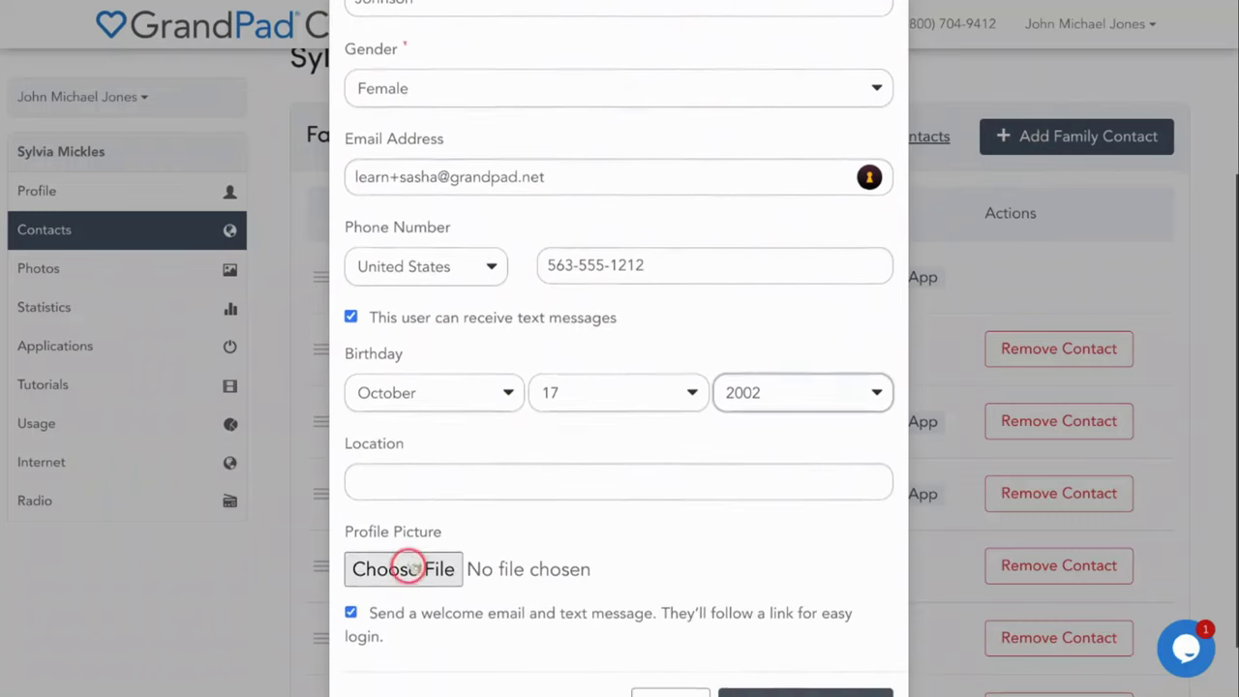
Set the contact's location to Paris, France
click(383, 479)
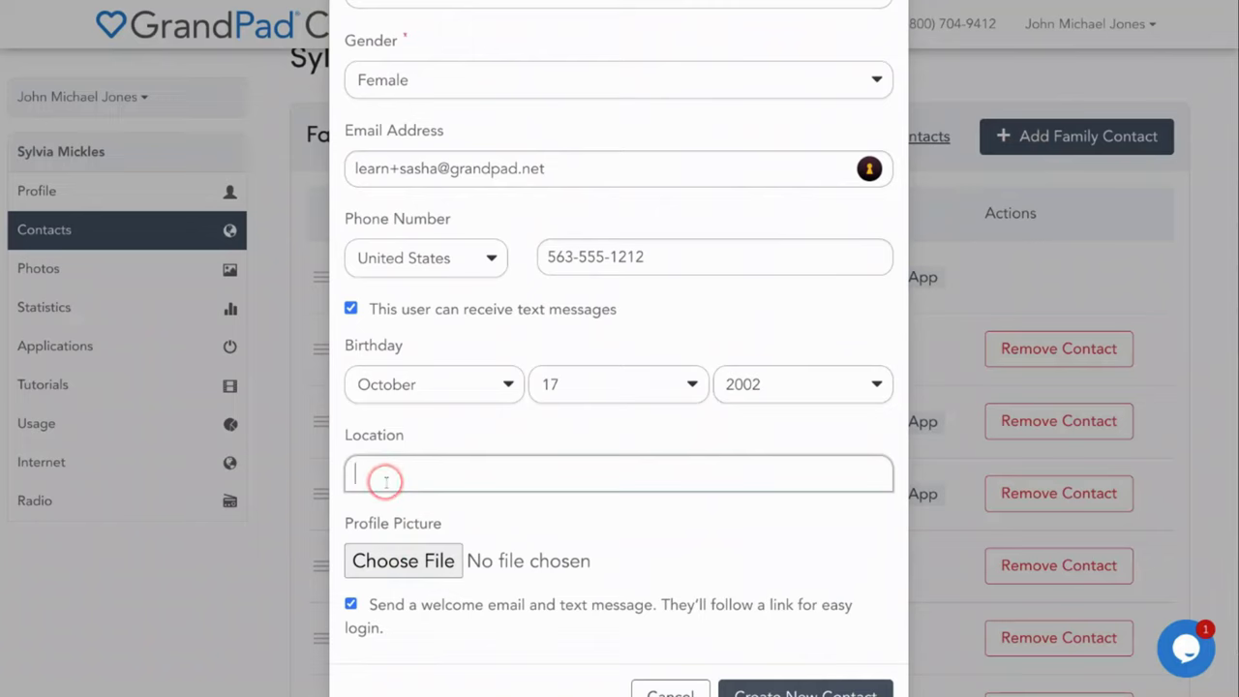
text(Paris)
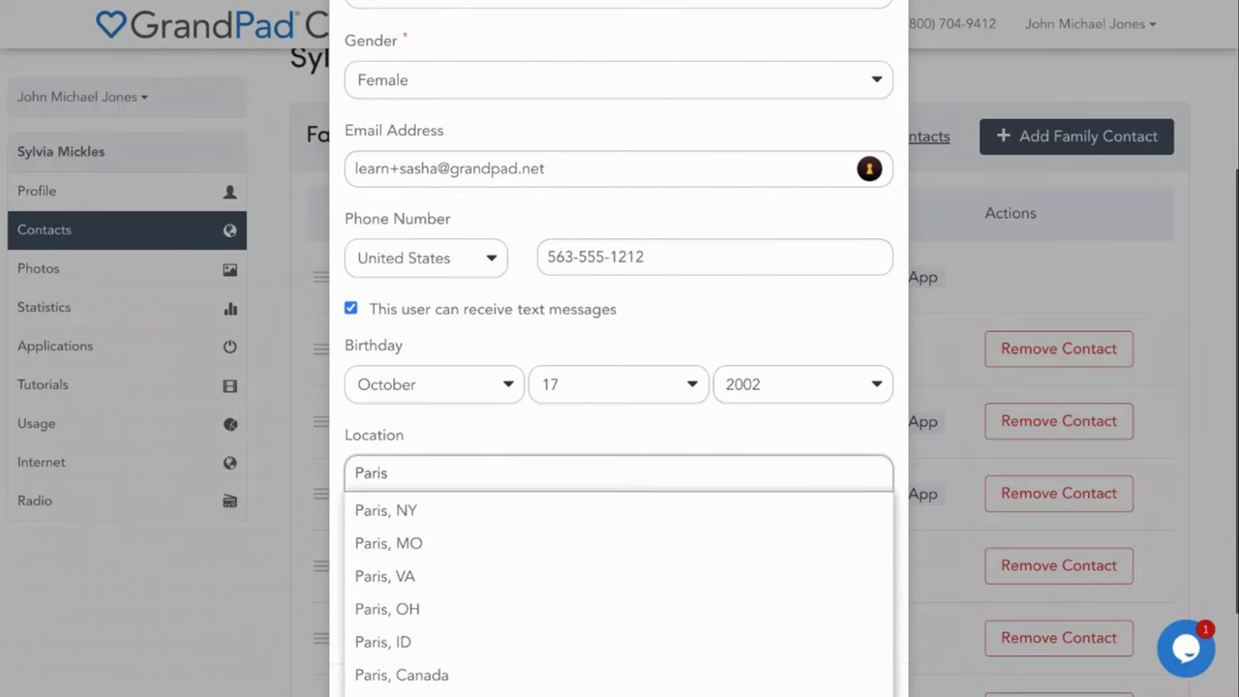
text( Fran)
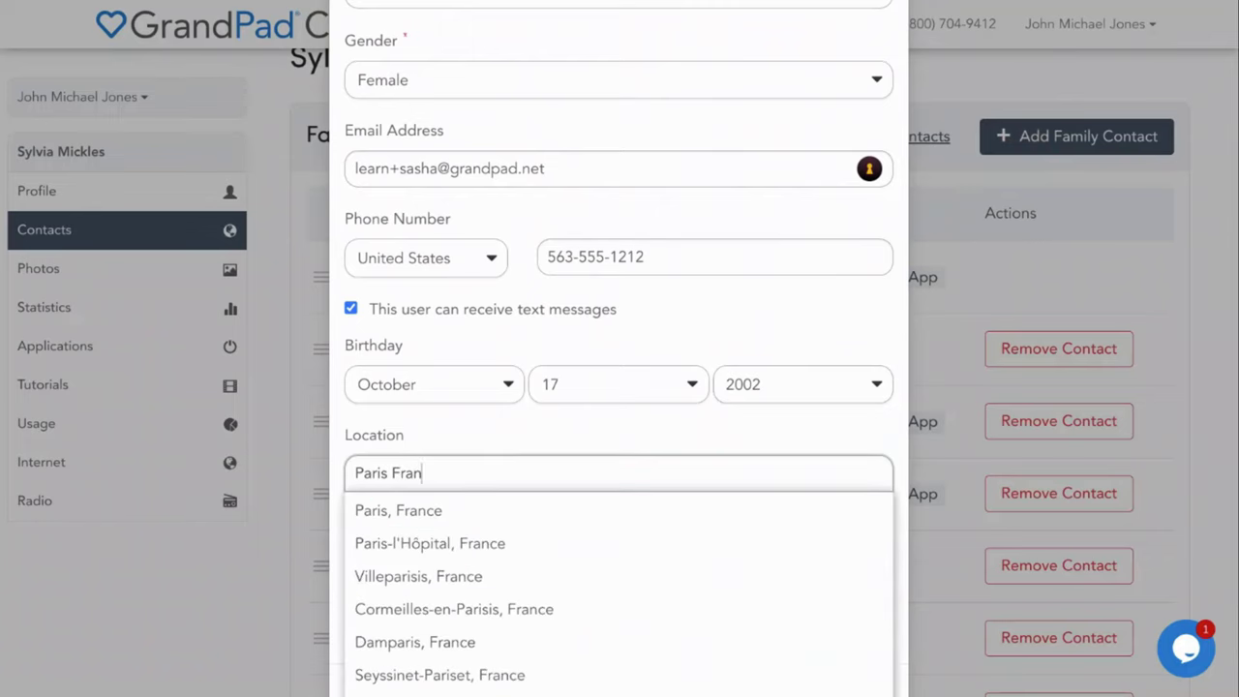
click(367, 503)
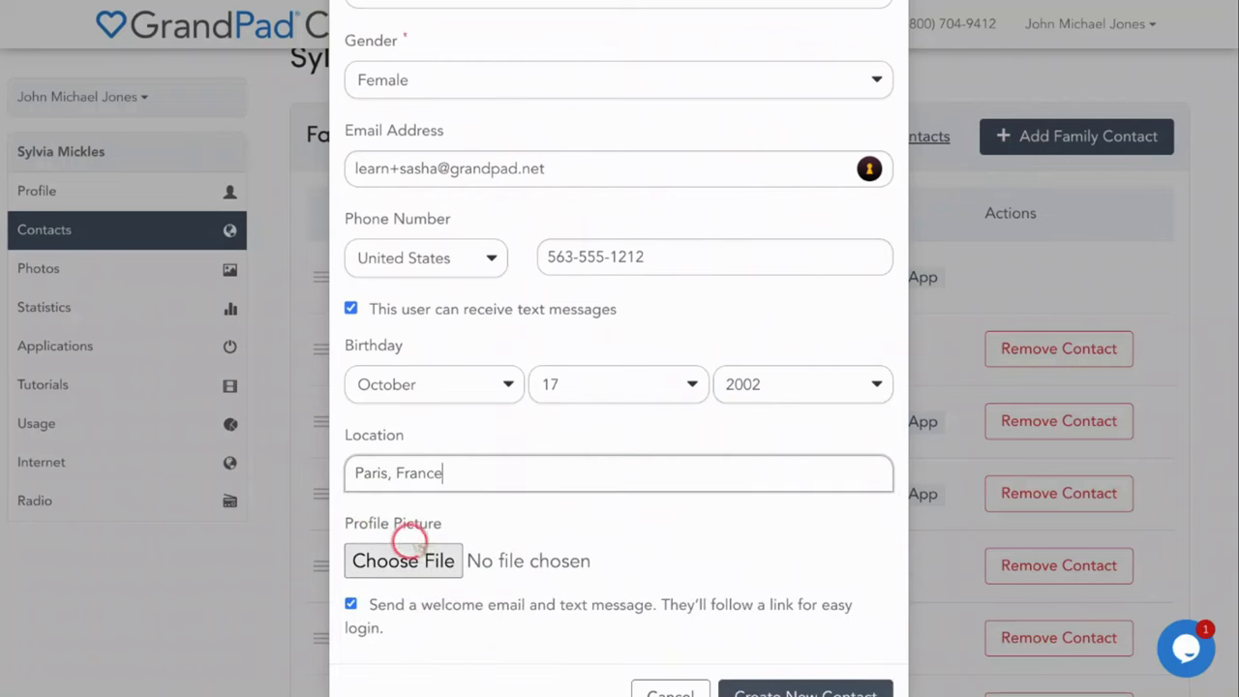
Upload the contact's photo from Downloads as the profile picture
click(411, 560)
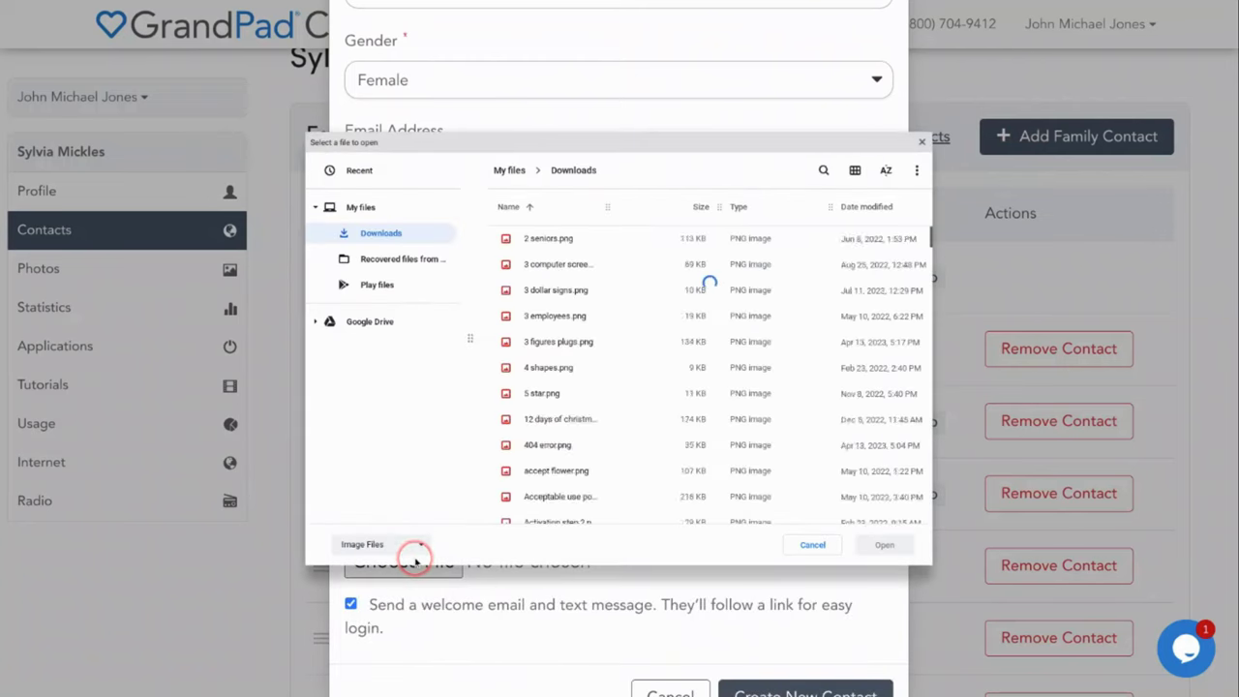
click(533, 237)
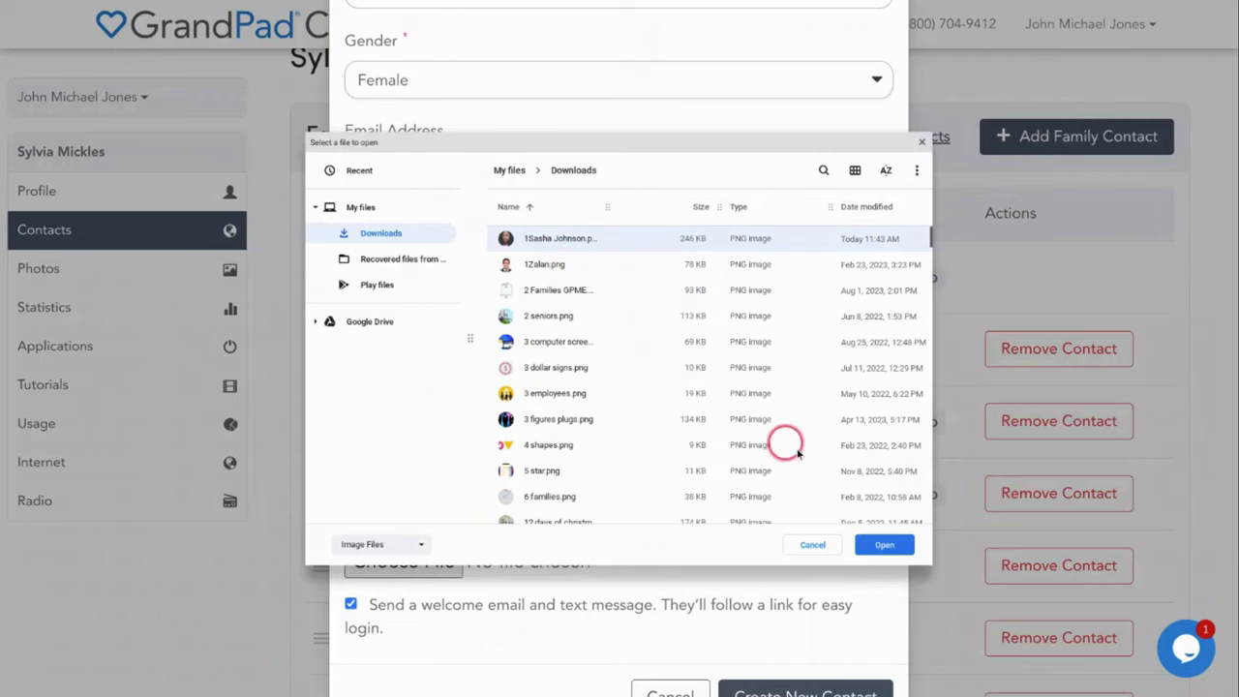
click(883, 544)
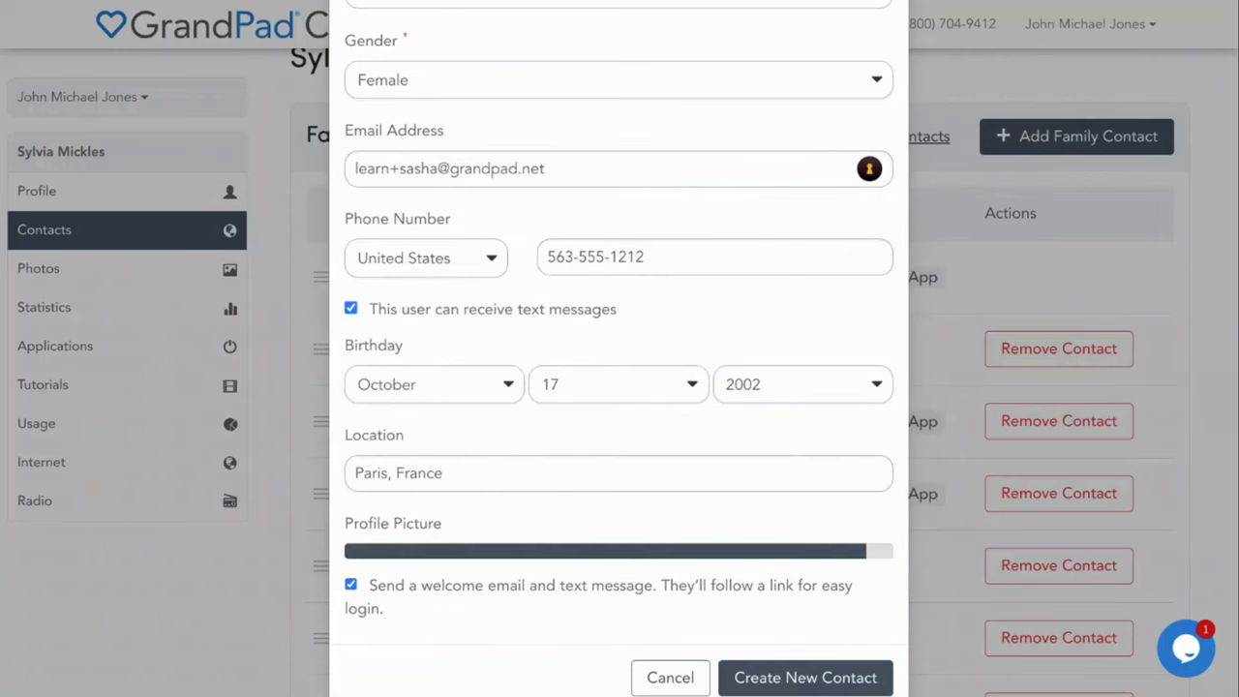
scroll(855, 553, down, 1)
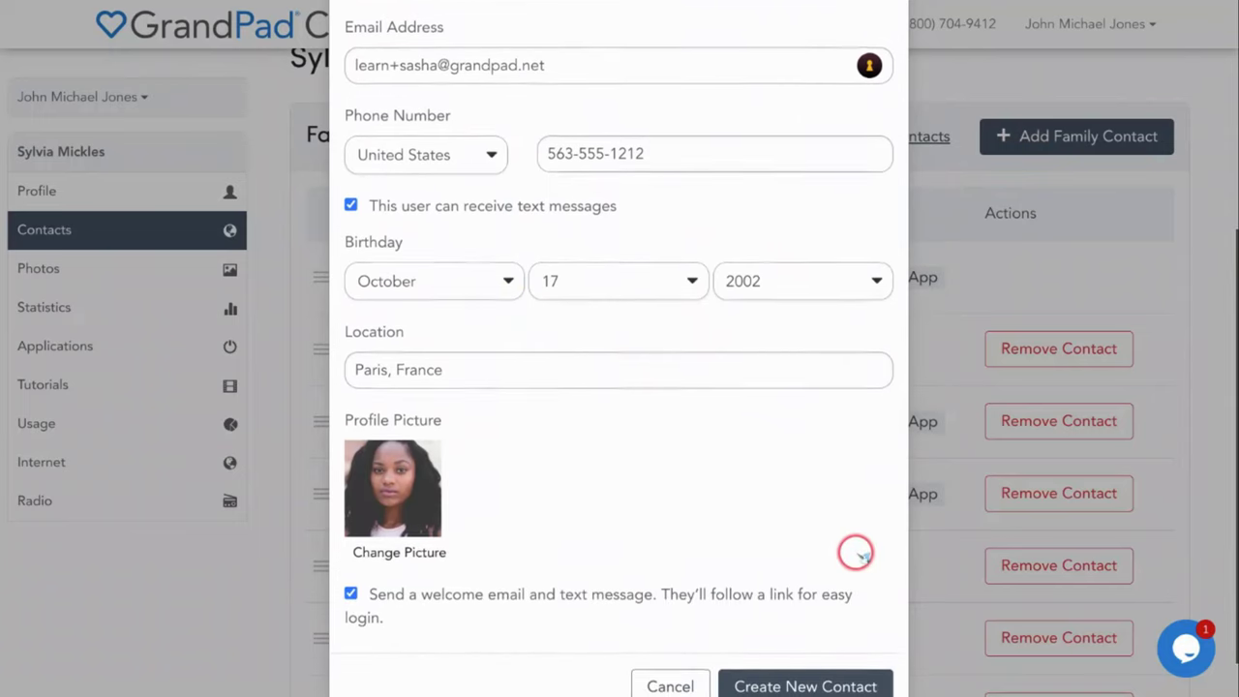
scroll(857, 553, down, 1)
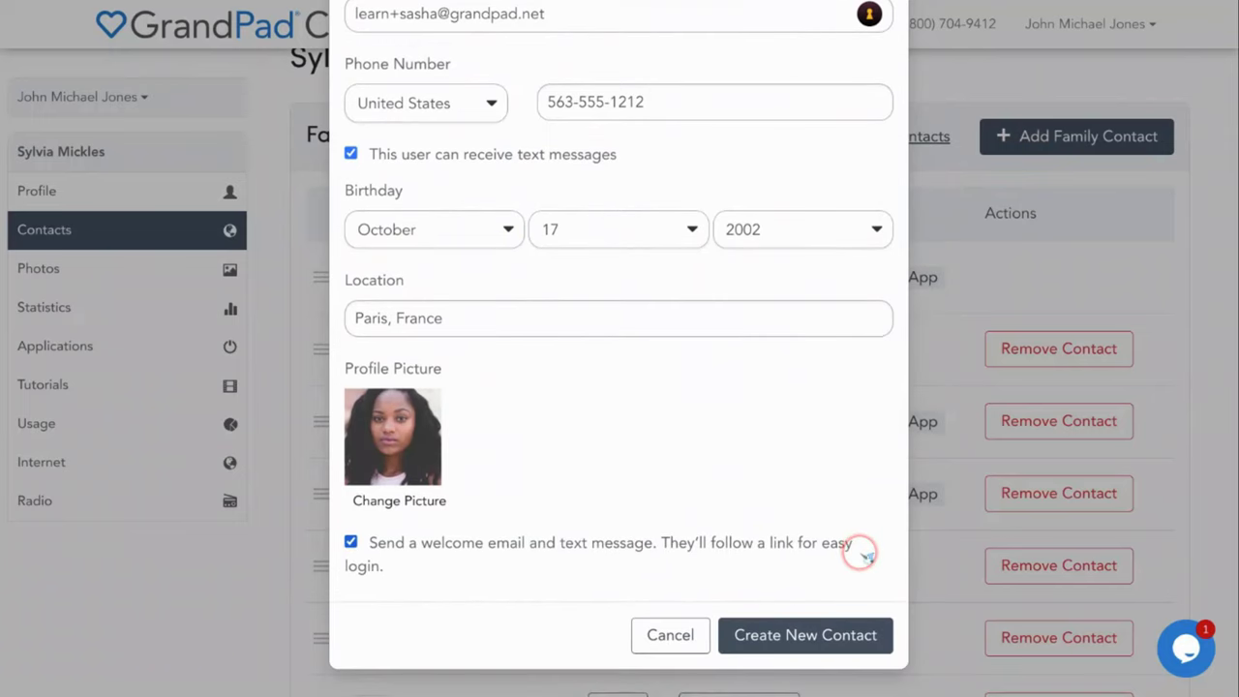
Create the family contact, dismiss the prompts, and review it listed as New
click(801, 640)
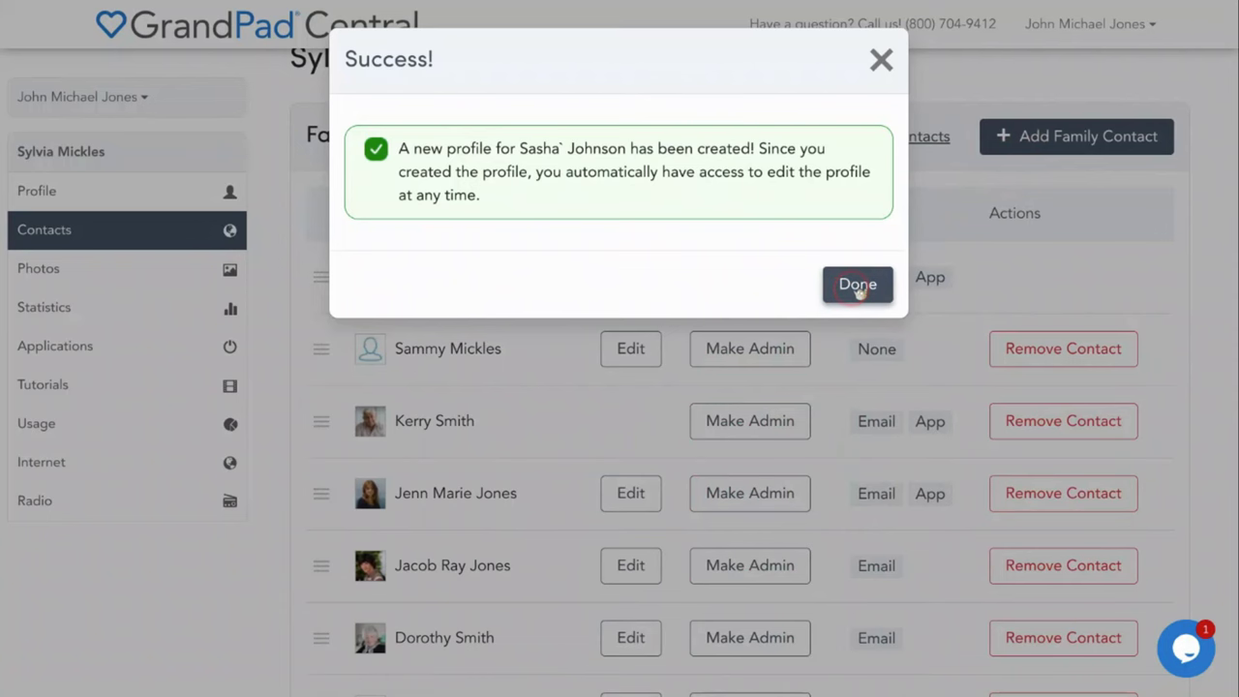
click(858, 285)
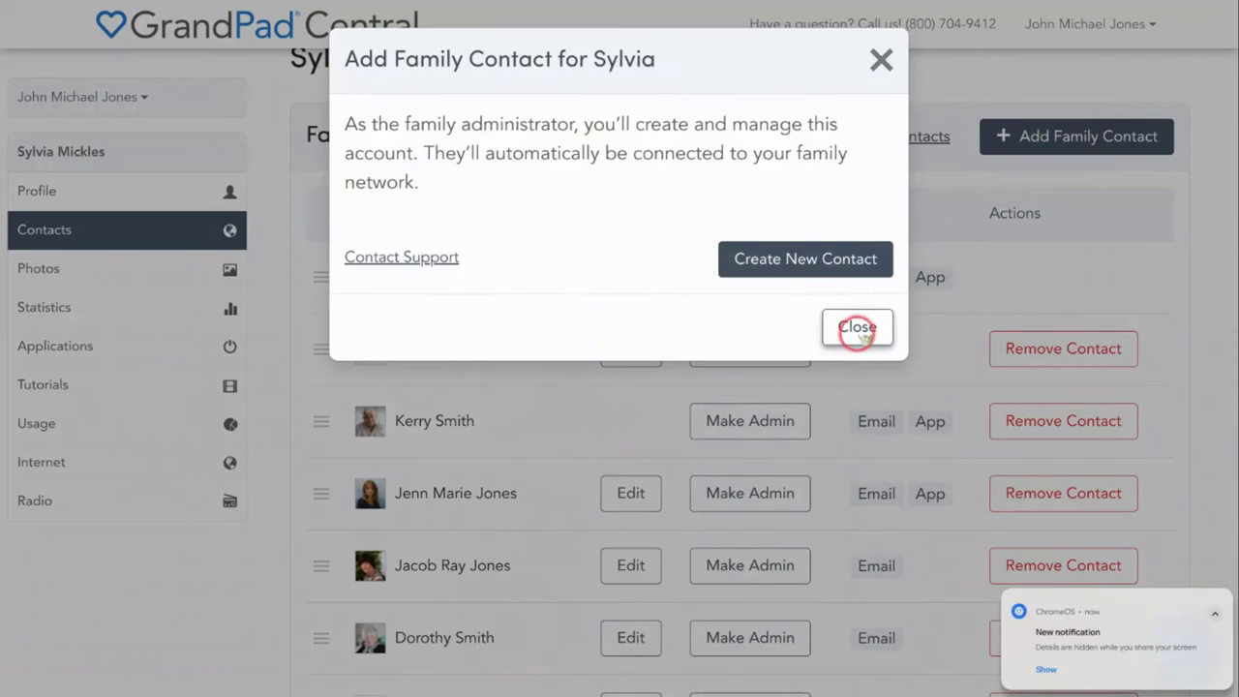
click(855, 329)
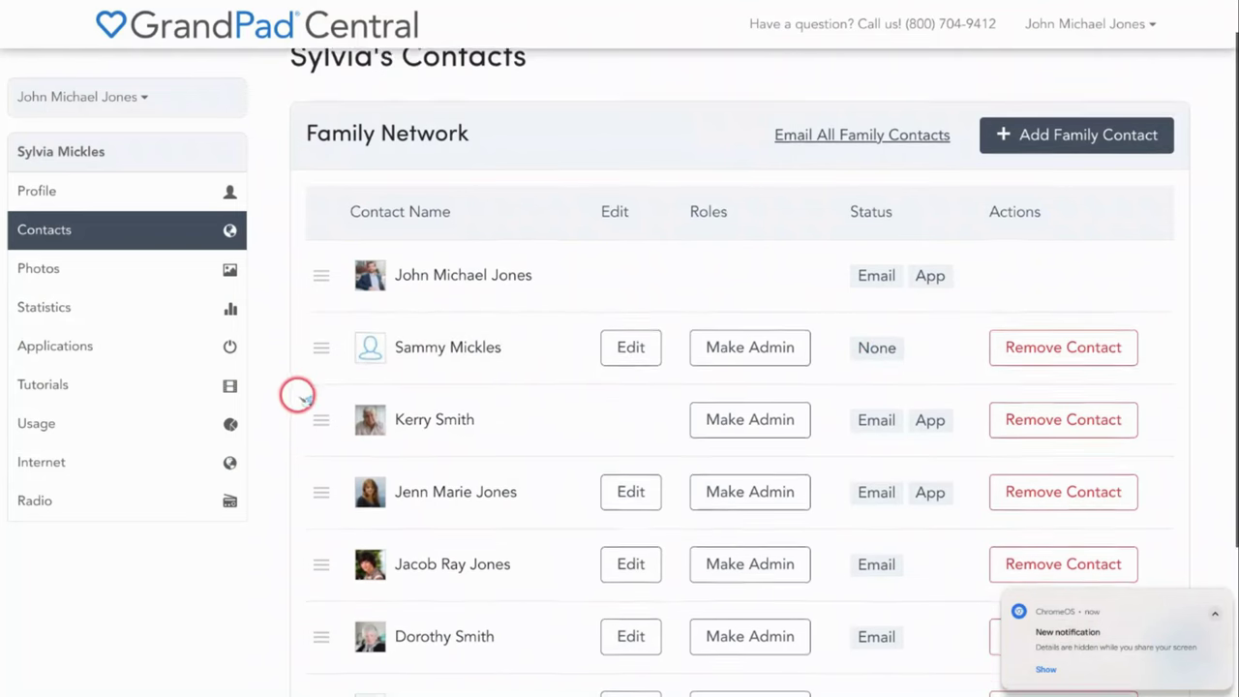
scroll(300, 395, down, 2)
scroll(304, 402, down, 1)
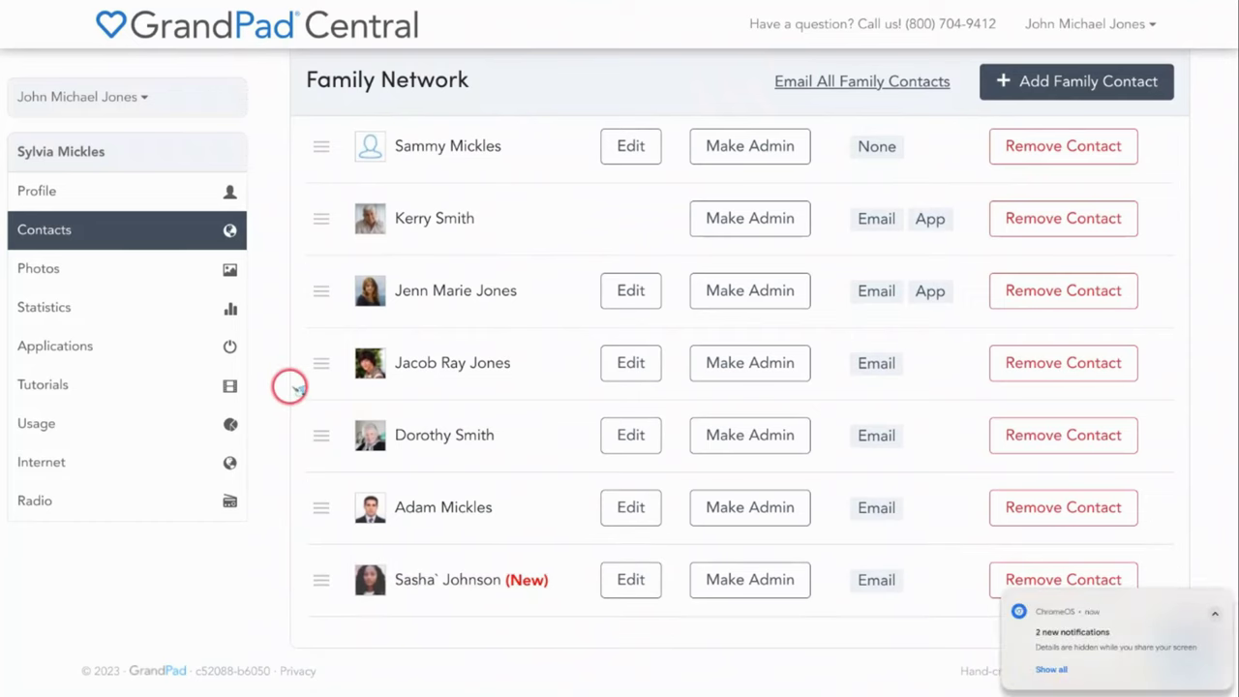
scroll(314, 412, up, 1)
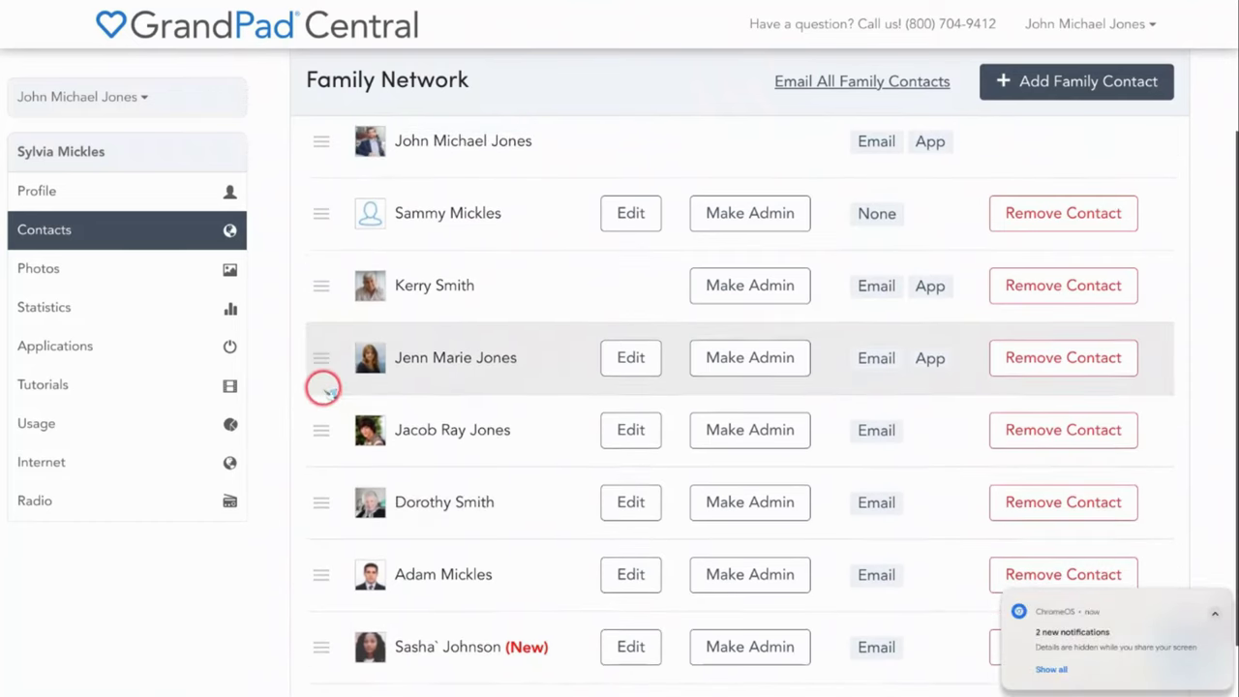
scroll(322, 385, up, 1)
scroll(324, 387, up, 1)
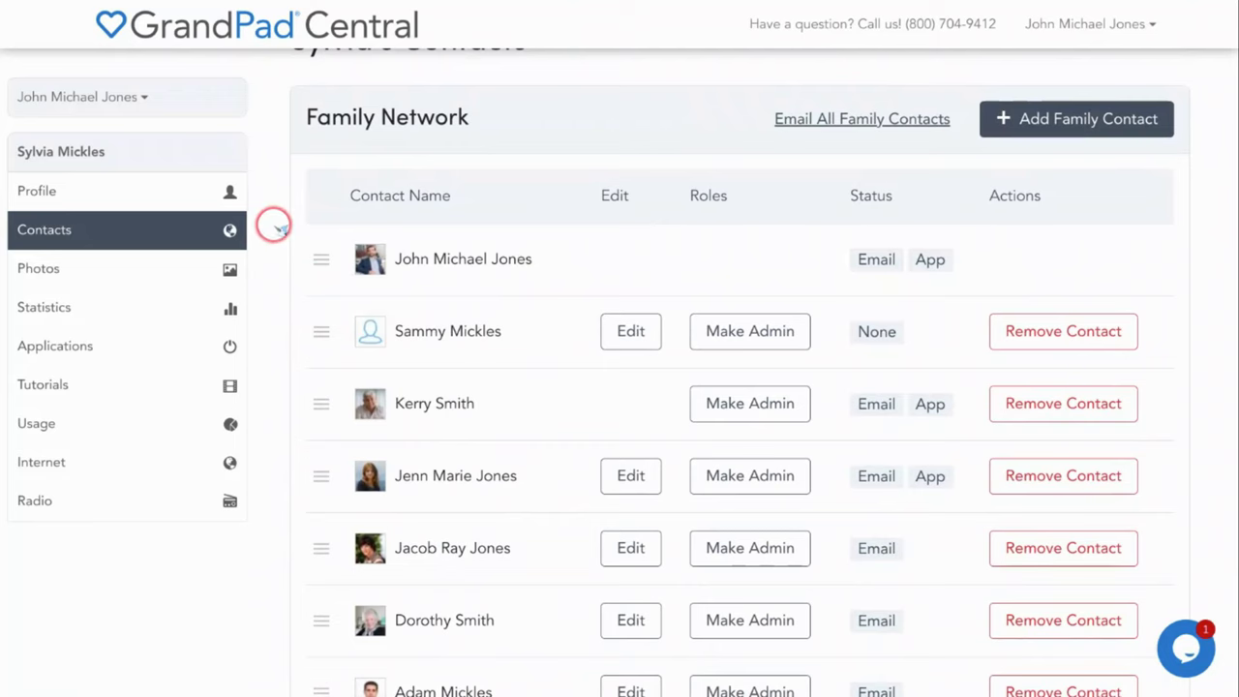
scroll(273, 223, up, 1)
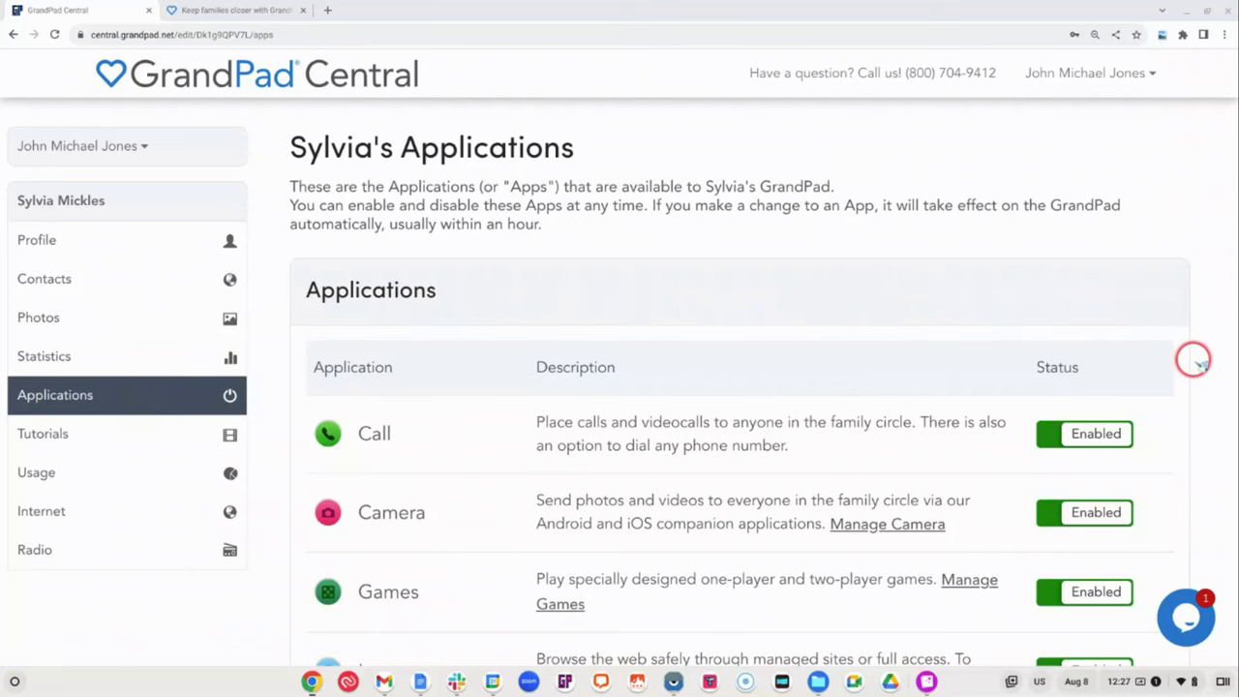
scroll(1200, 363, down, 3)
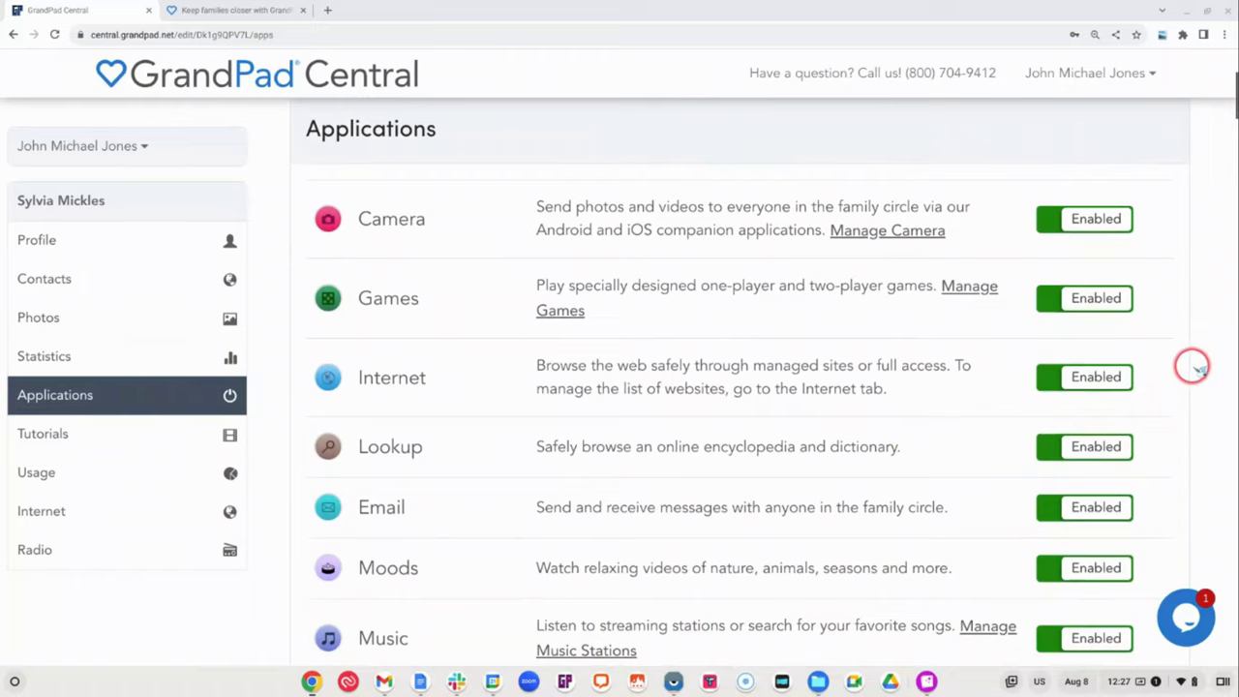
scroll(1192, 366, down, 1)
scroll(1191, 365, down, 1)
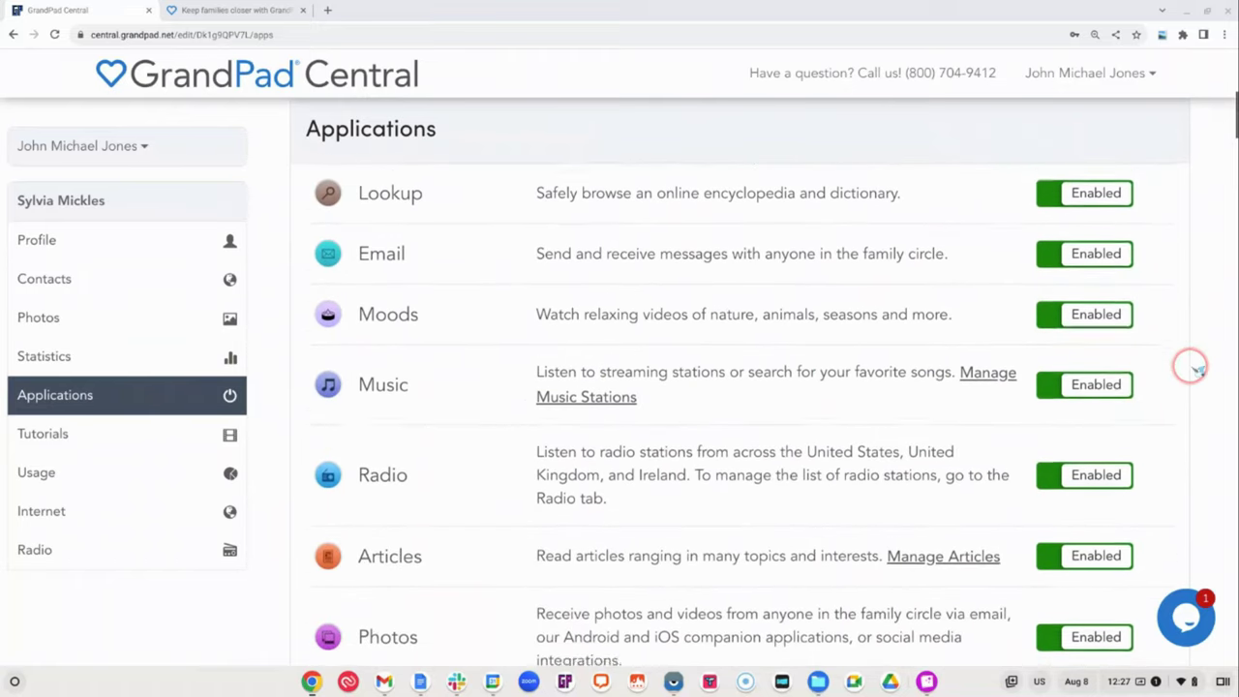
scroll(1192, 367, down, 2)
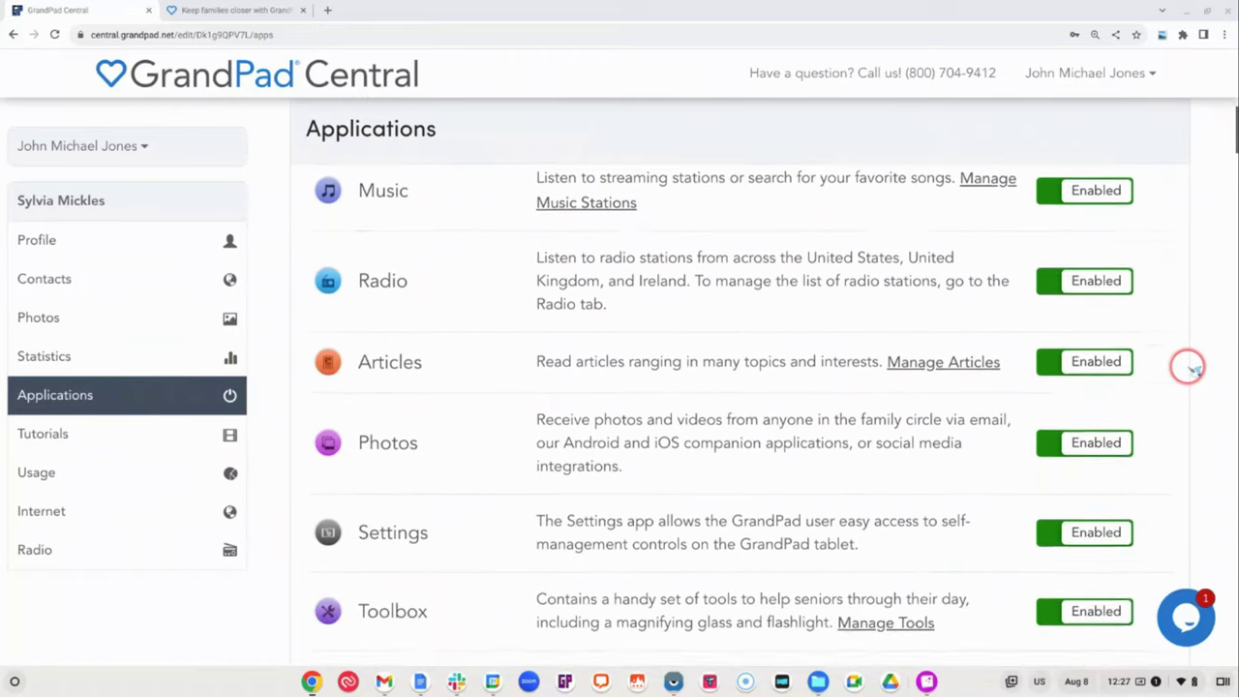
scroll(1190, 365, down, 1)
scroll(1191, 366, down, 1)
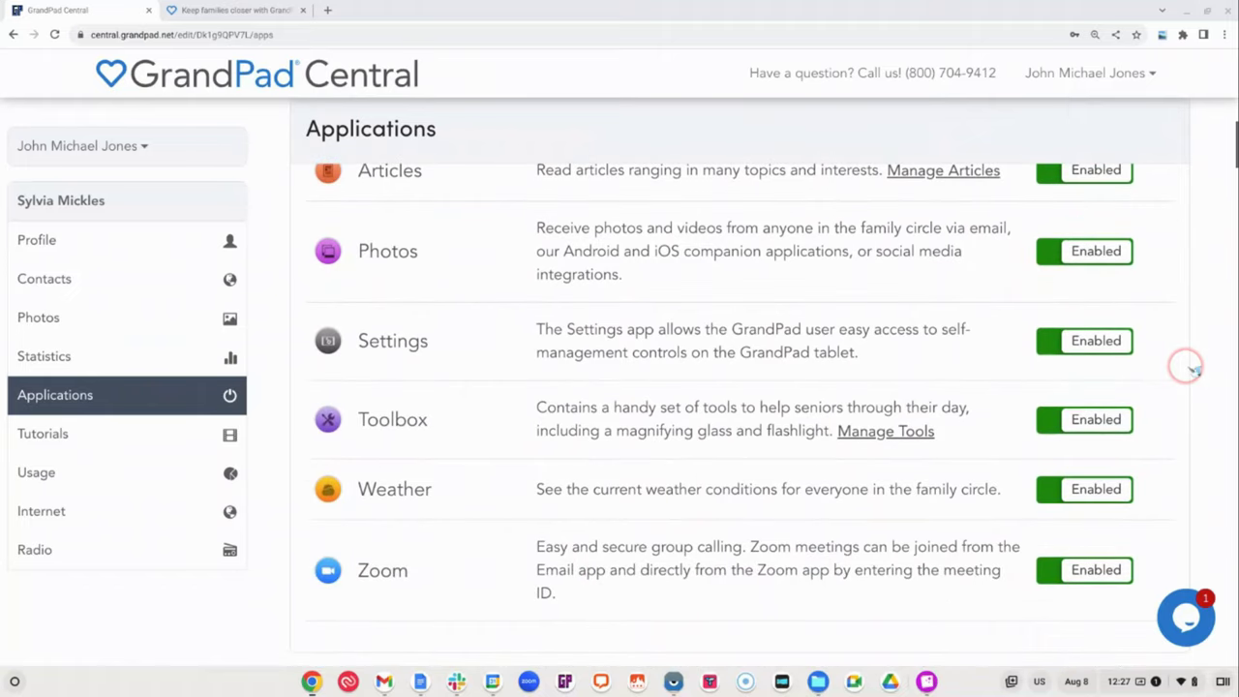
scroll(1193, 366, up, 1)
scroll(1193, 365, up, 1)
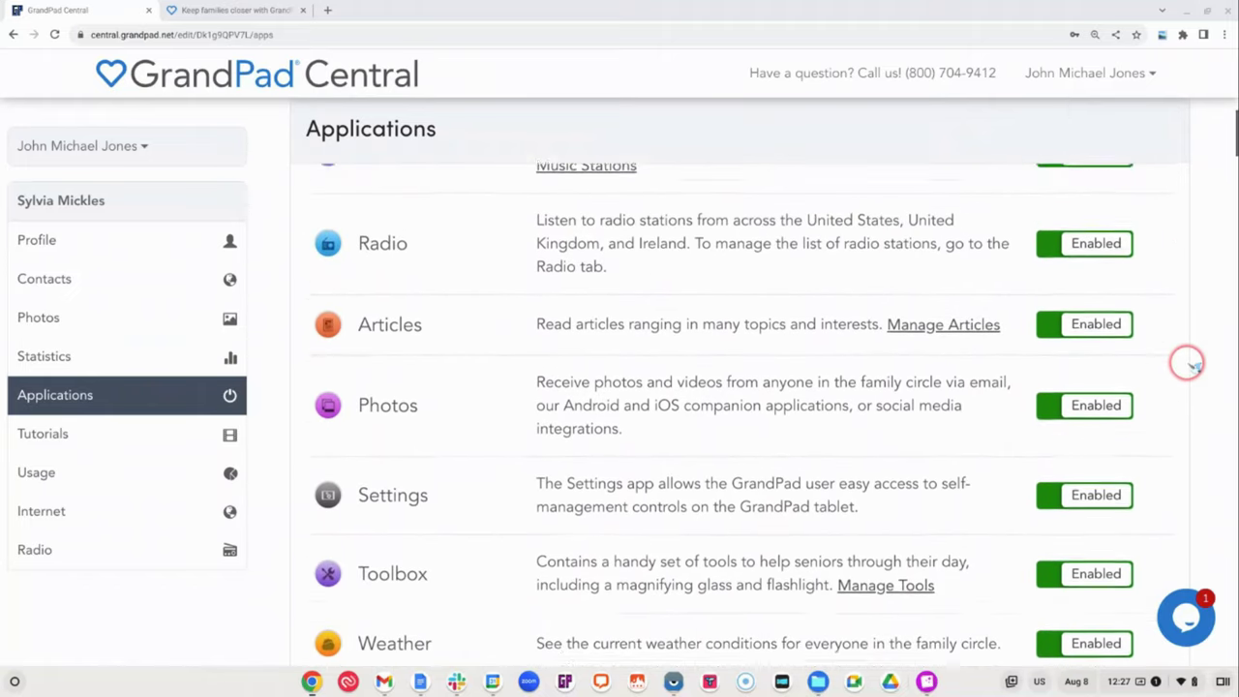
scroll(1192, 366, up, 2)
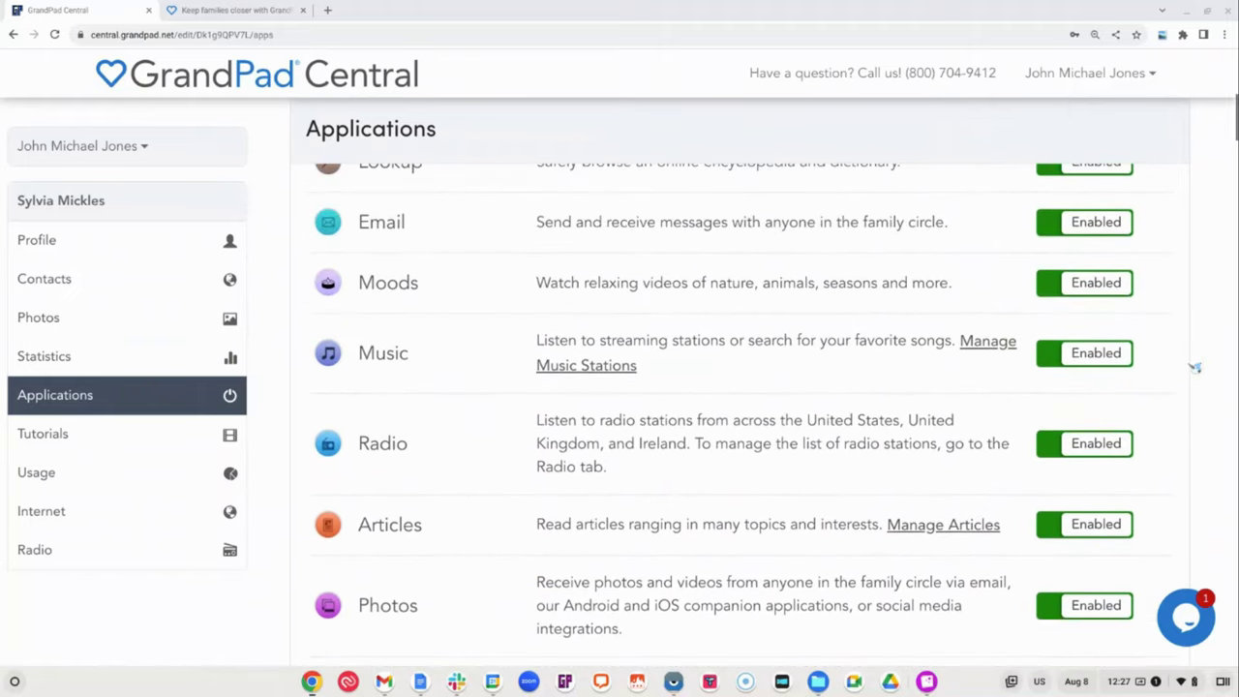
scroll(1195, 365, up, 3)
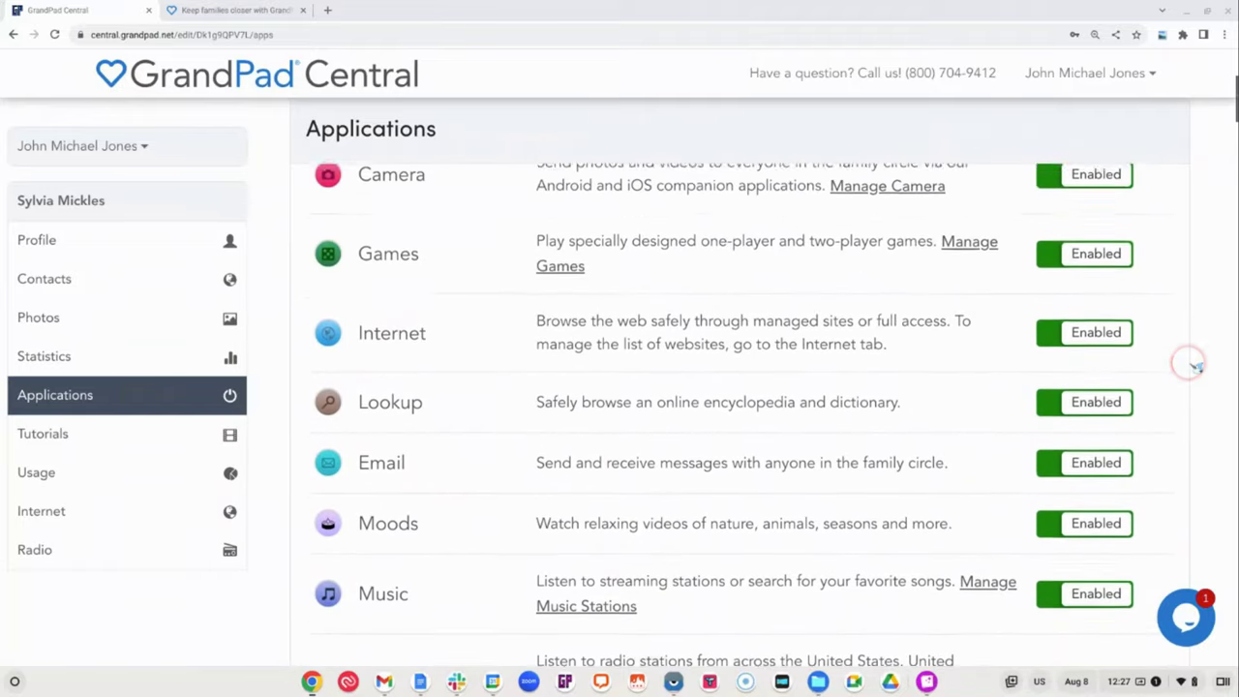
scroll(1198, 366, up, 2)
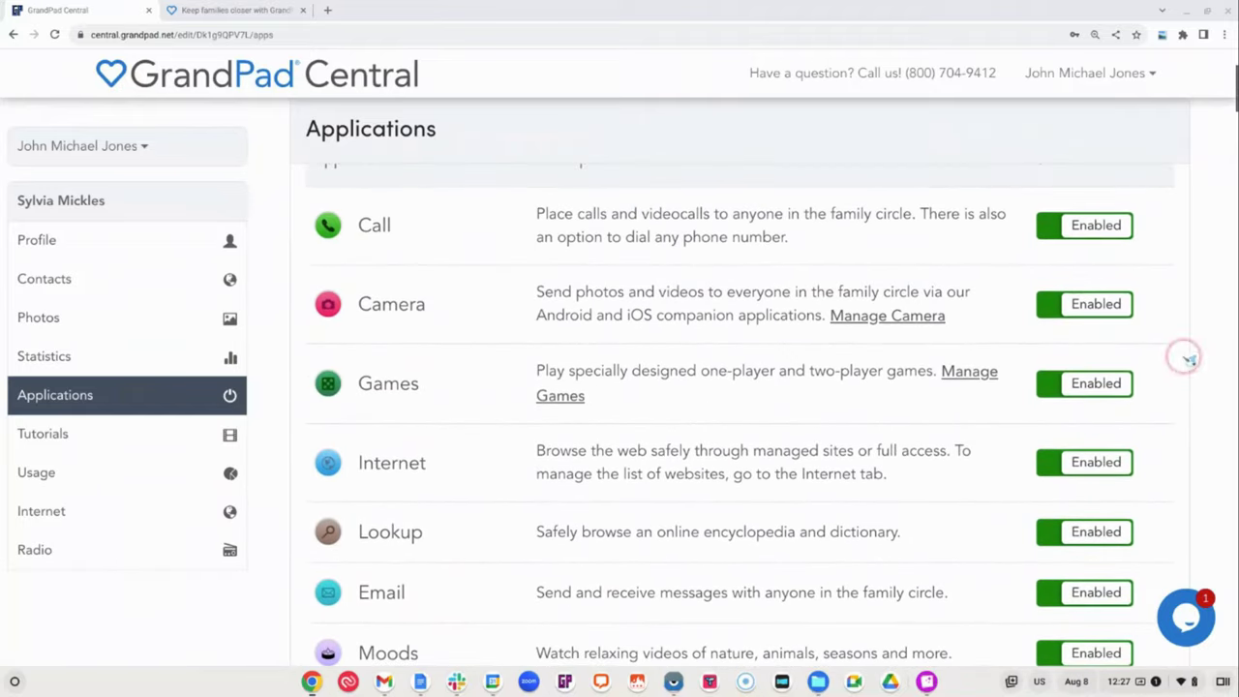
Disable the Camera and Internet apps, dismissing each success message
click(1070, 314)
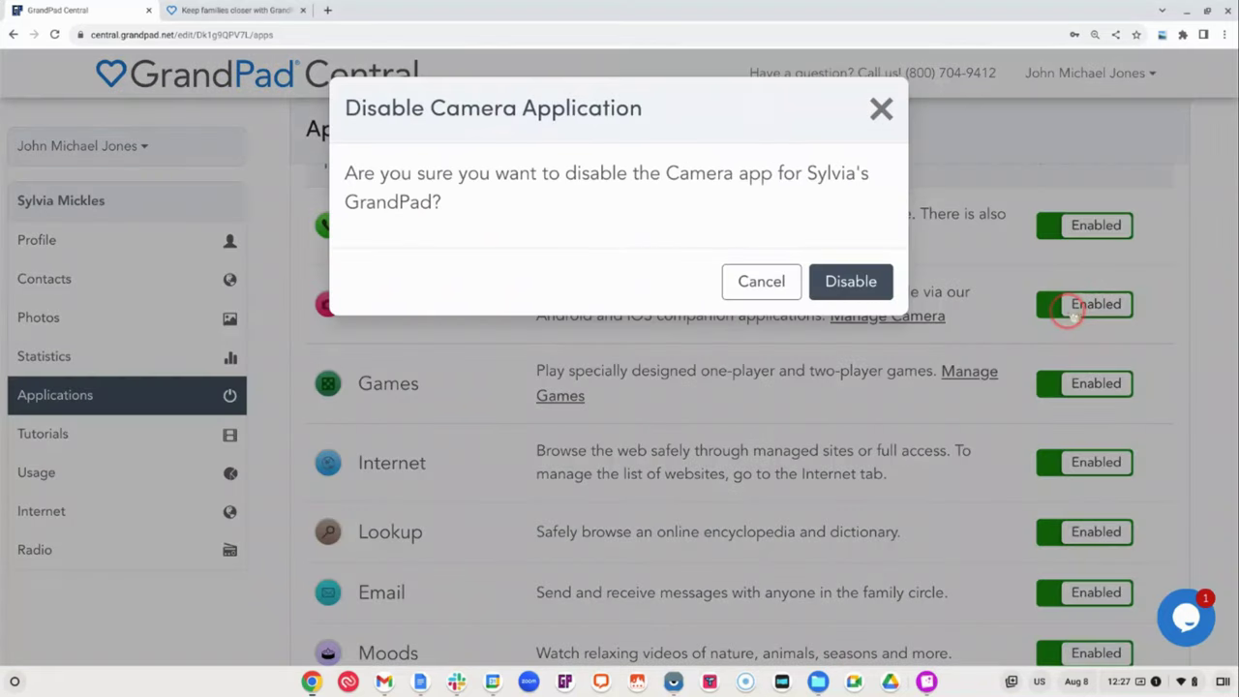
click(858, 307)
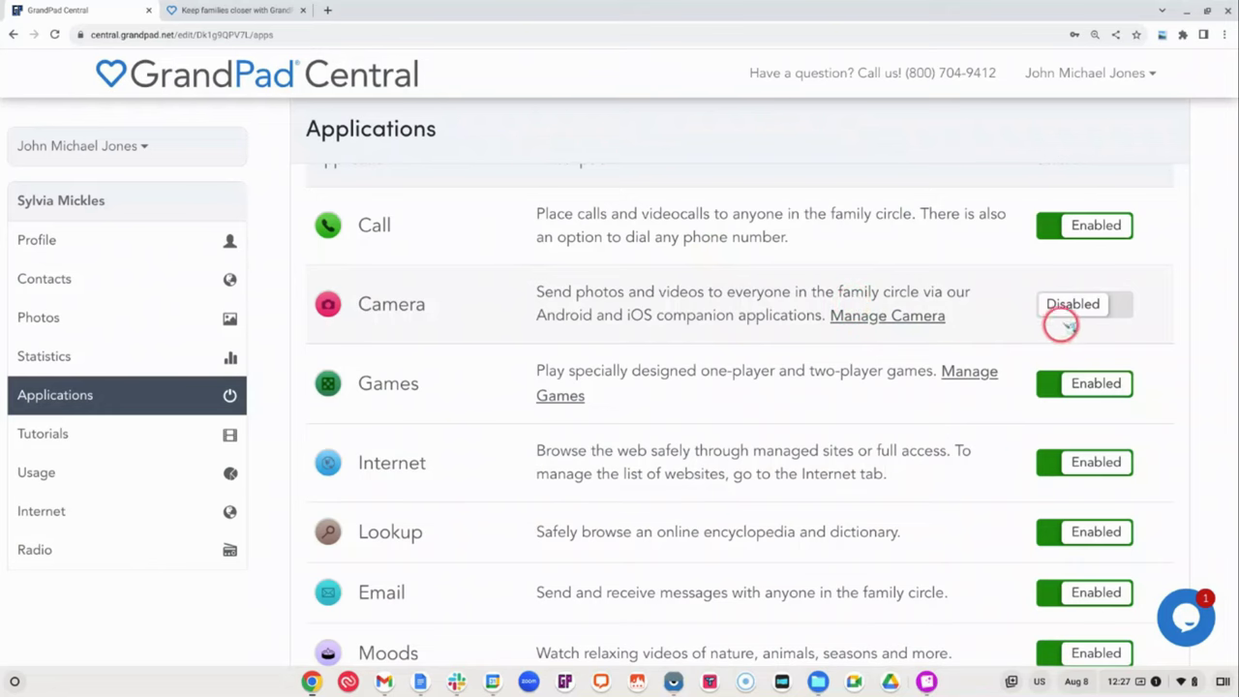
scroll(1144, 350, down, 1)
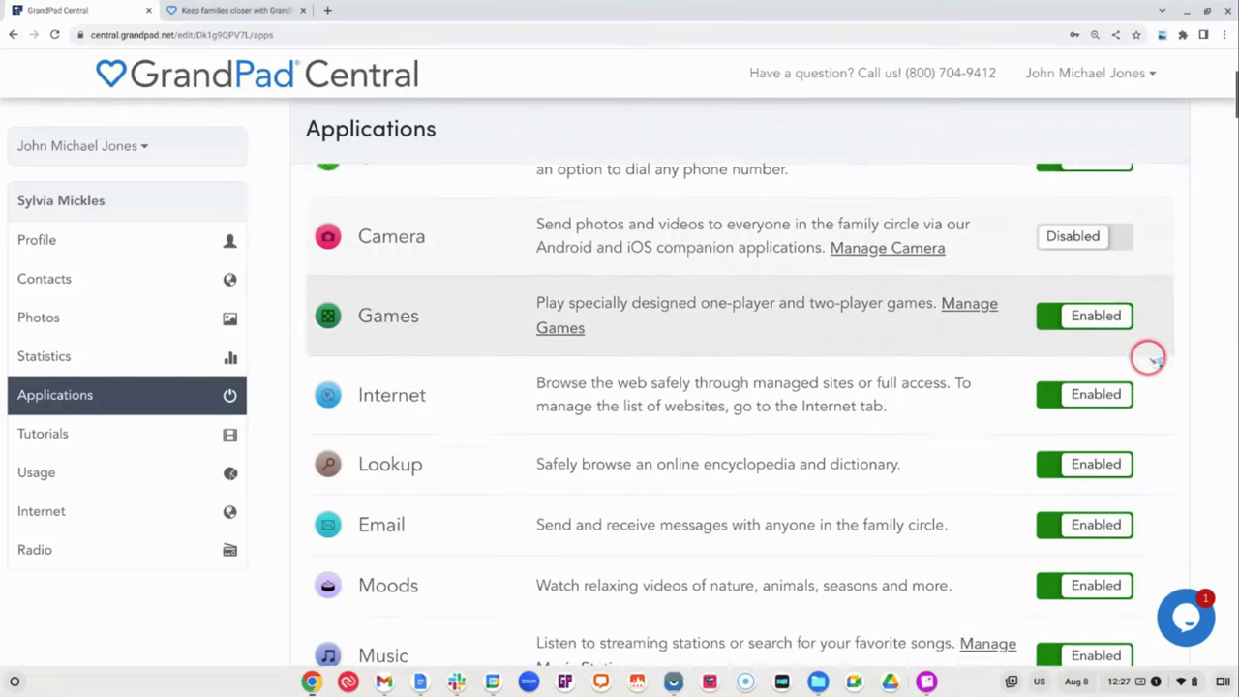
scroll(1148, 356, down, 1)
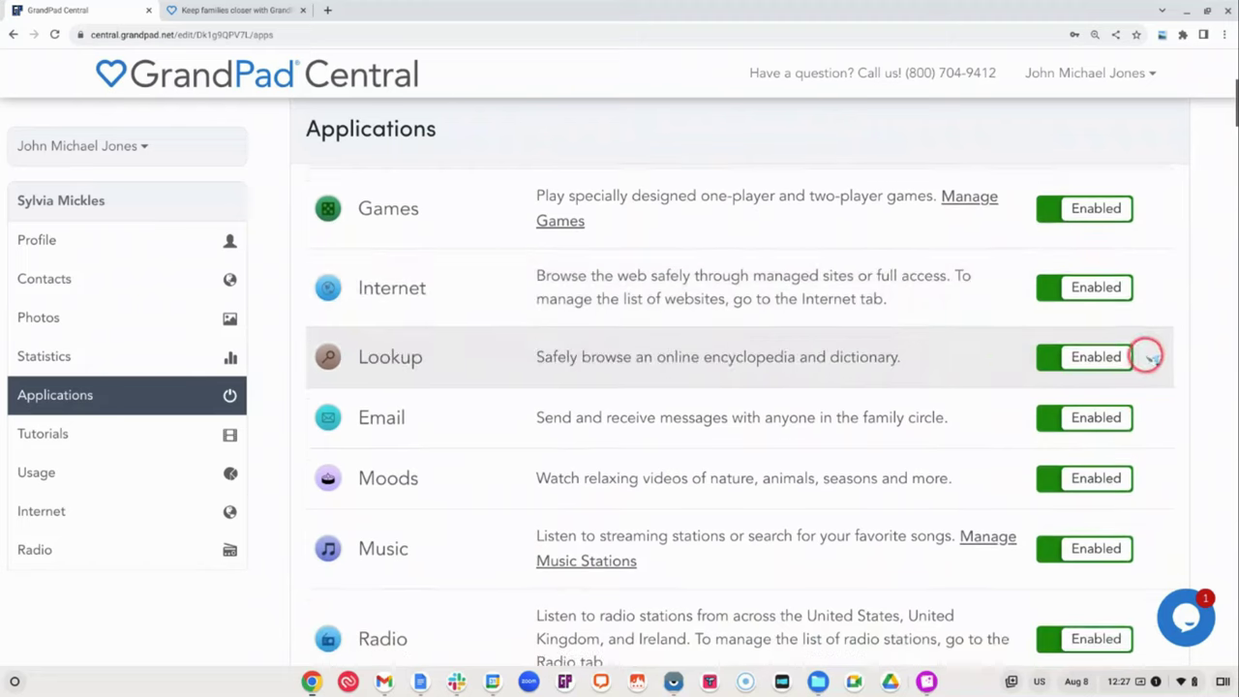
click(1060, 296)
click(865, 284)
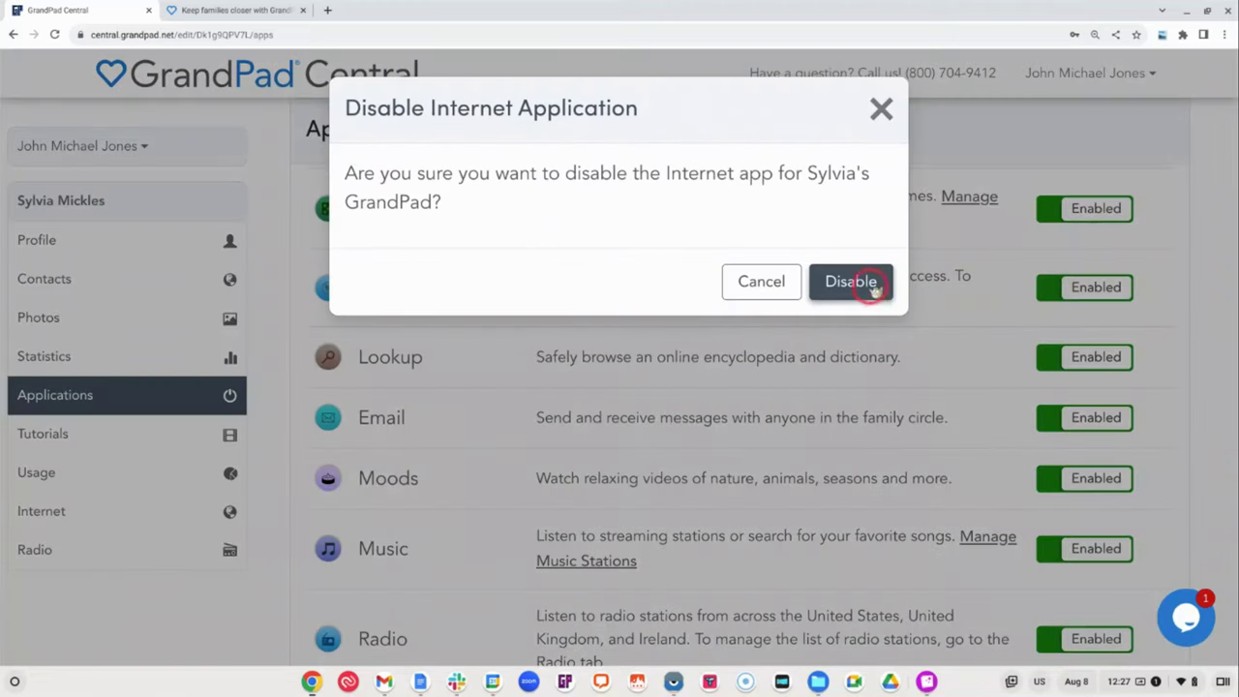
click(859, 308)
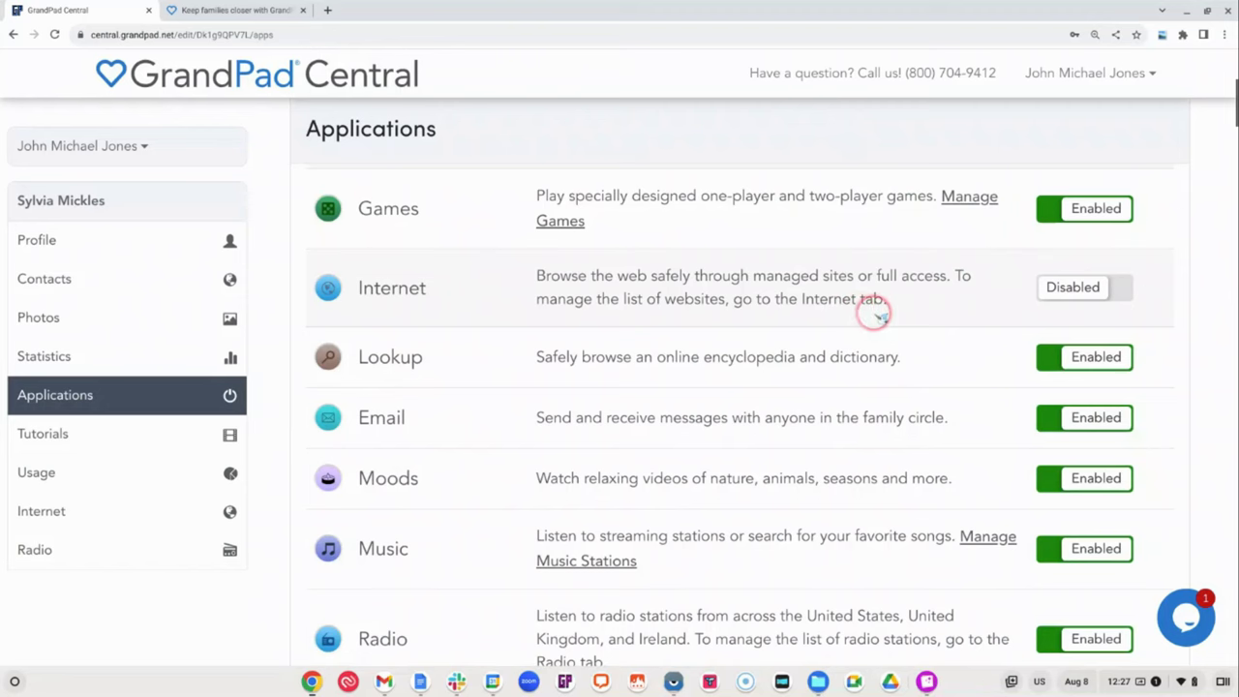
scroll(867, 315, up, 2)
scroll(871, 310, up, 1)
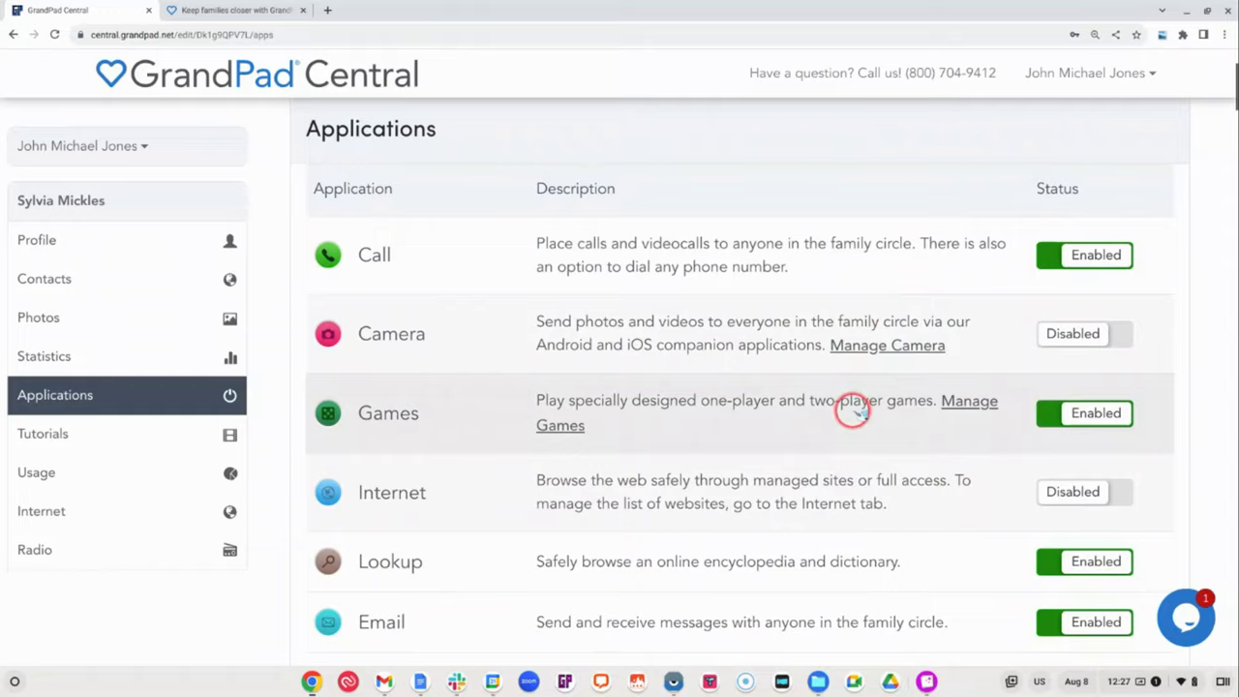
scroll(857, 407, down, 5)
scroll(876, 416, down, 1)
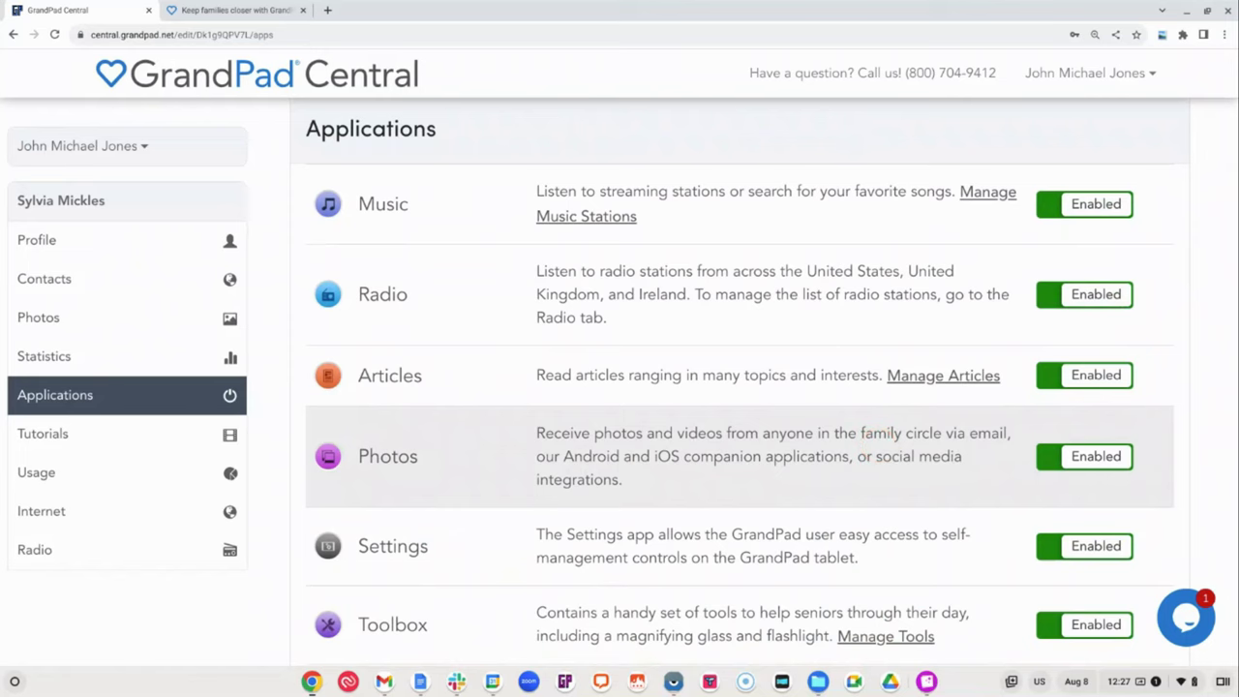
Under Manage Games, switch Crossword and Hangman to Disabled
scroll(886, 444, up, 2)
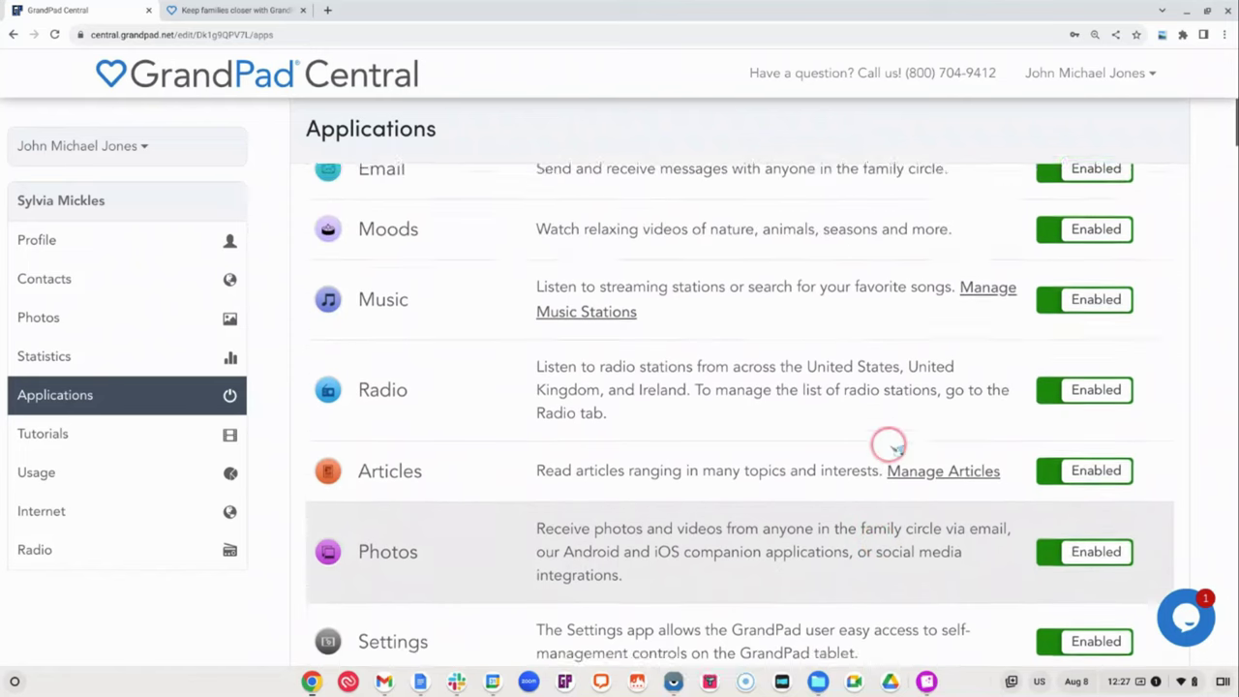
scroll(891, 443, up, 2)
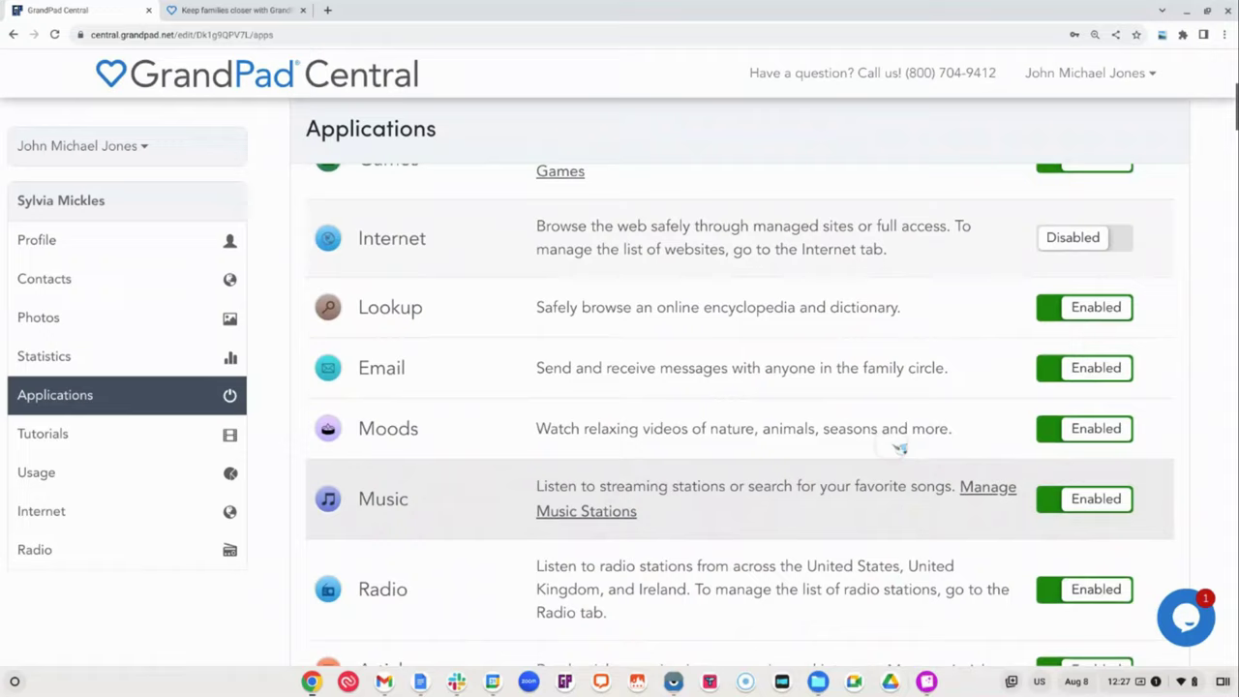
scroll(898, 448, up, 1)
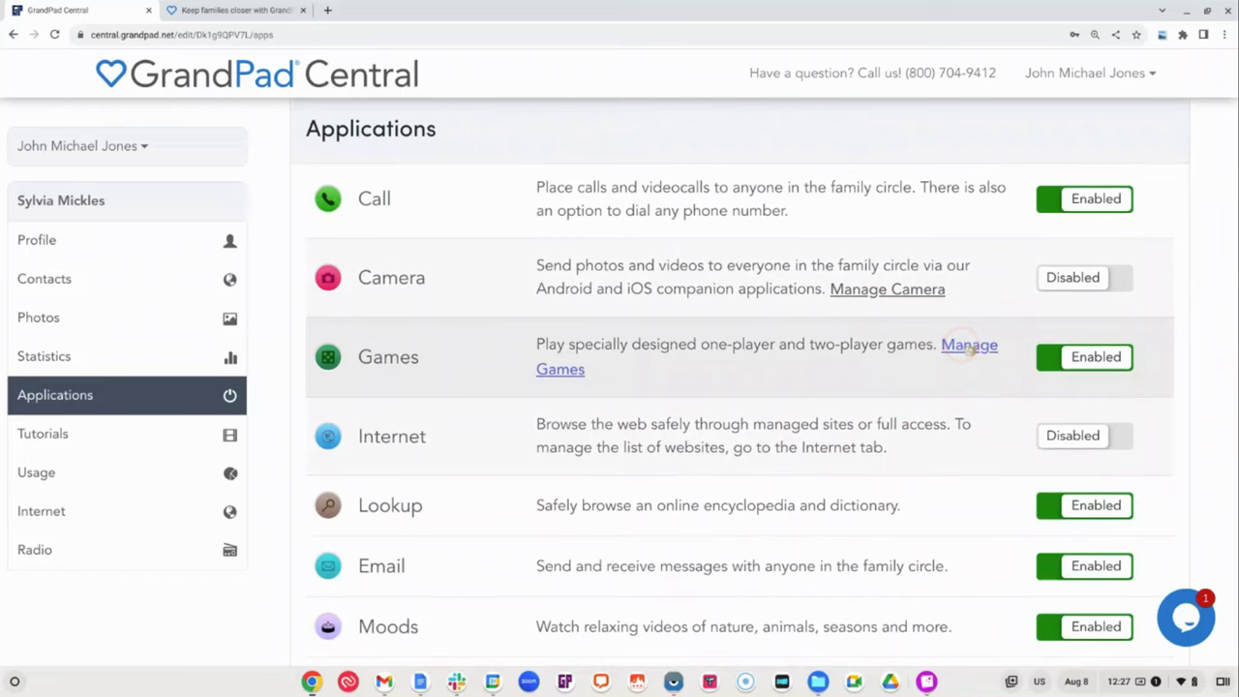
click(969, 349)
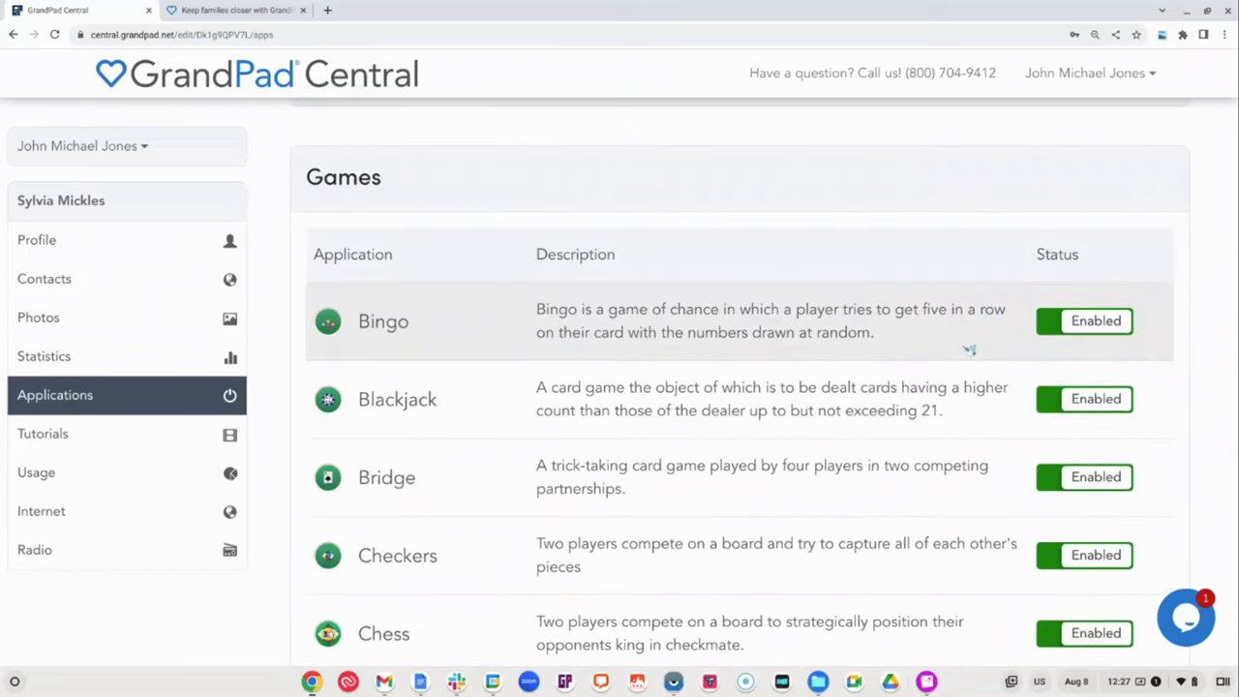
scroll(969, 353, down, 3)
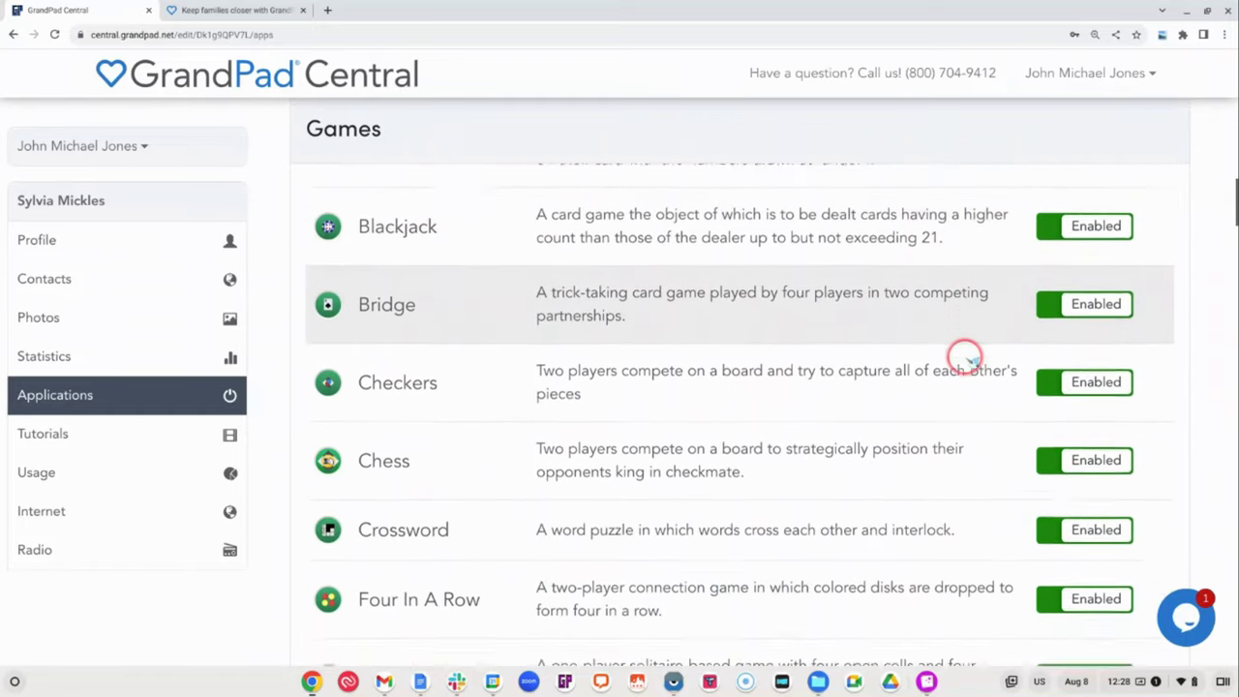
click(1066, 450)
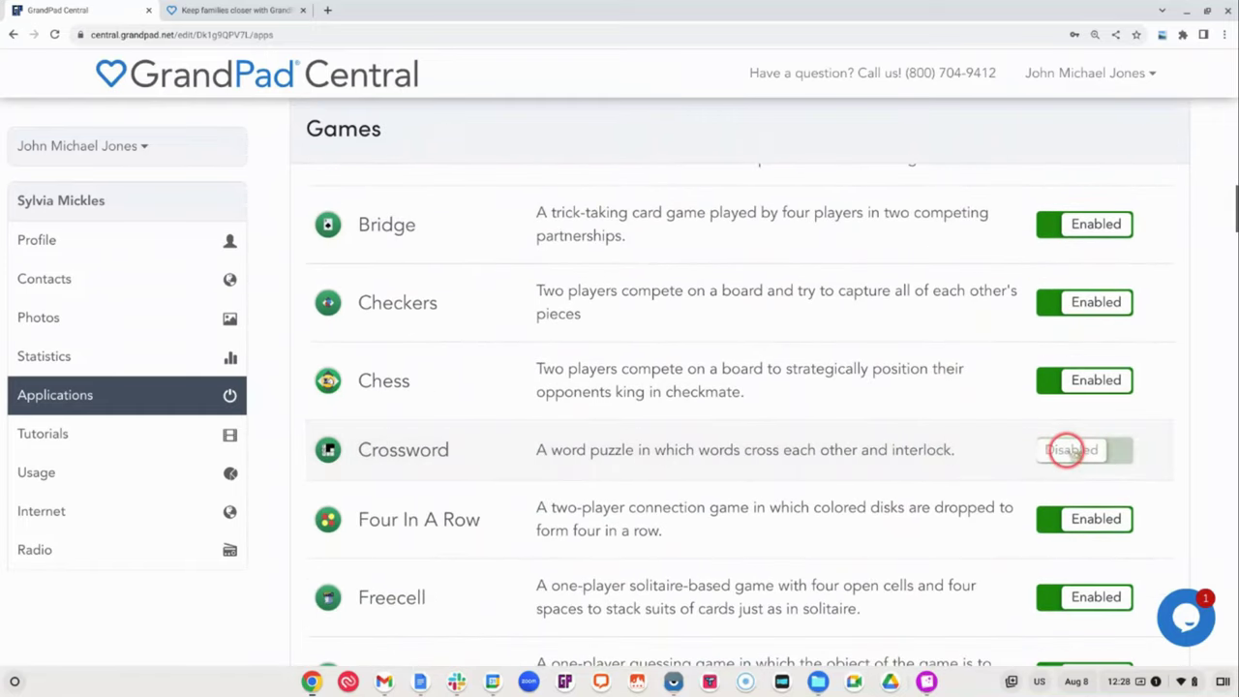
scroll(1000, 493, down, 2)
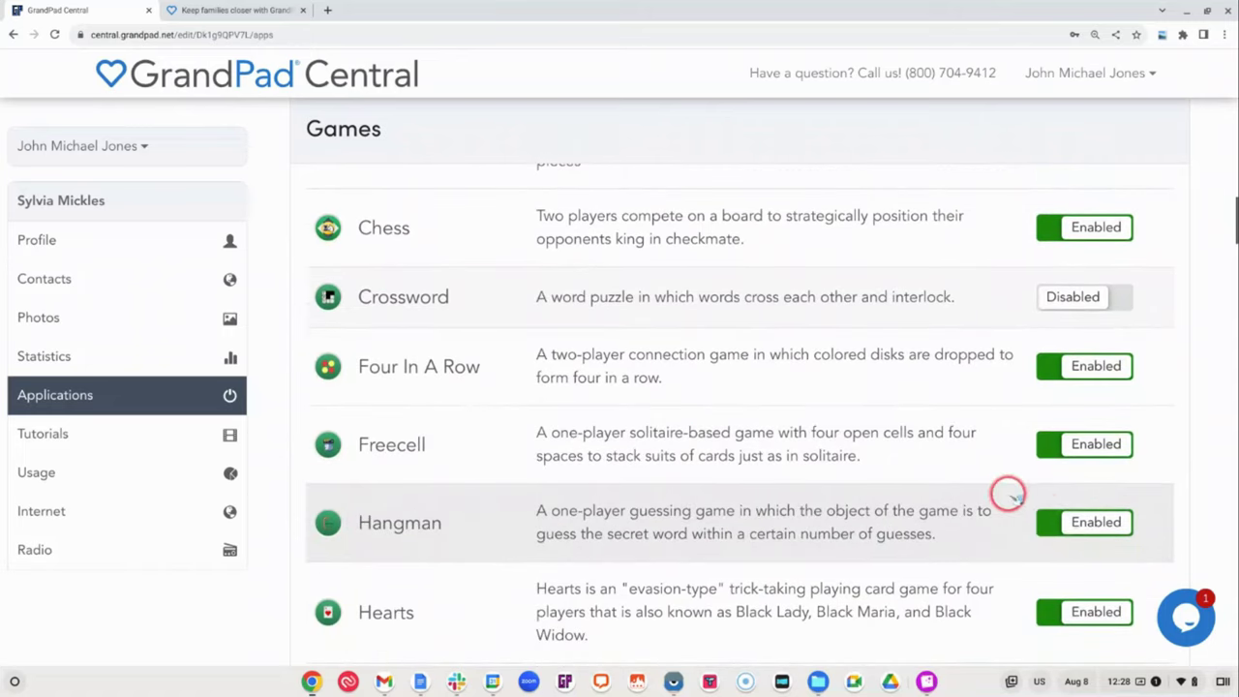
click(1050, 513)
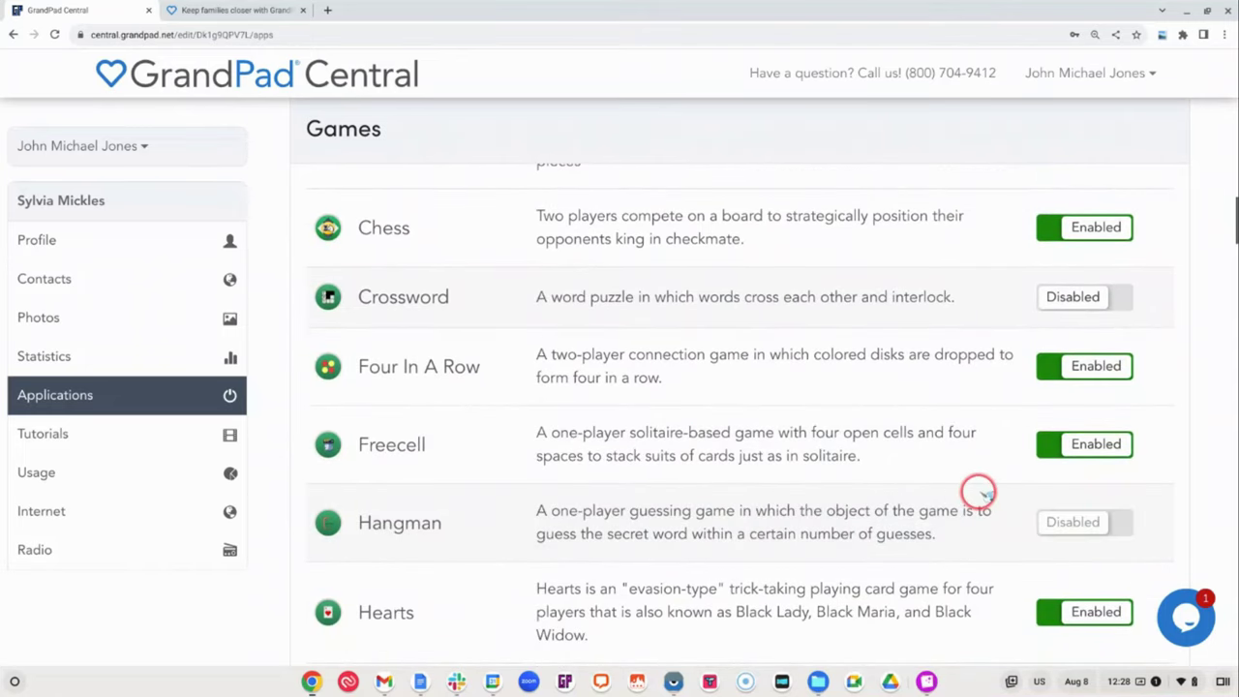
scroll(979, 490, down, 1)
scroll(979, 491, down, 3)
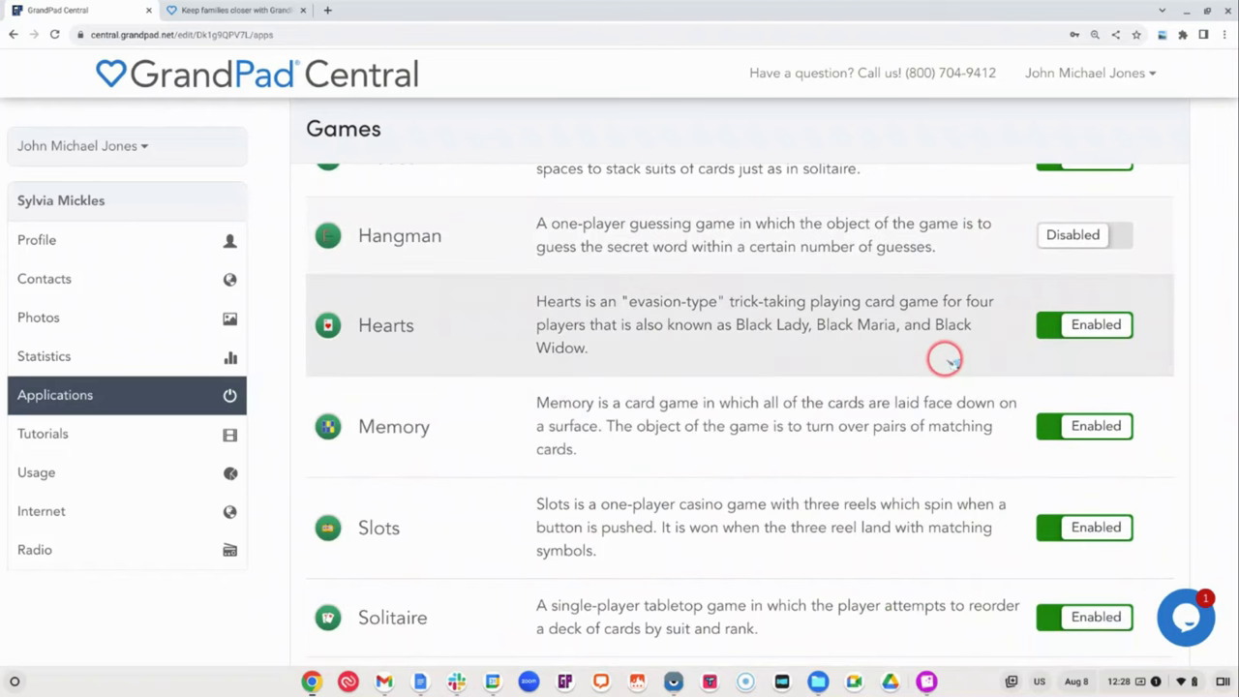
scroll(946, 360, up, 3)
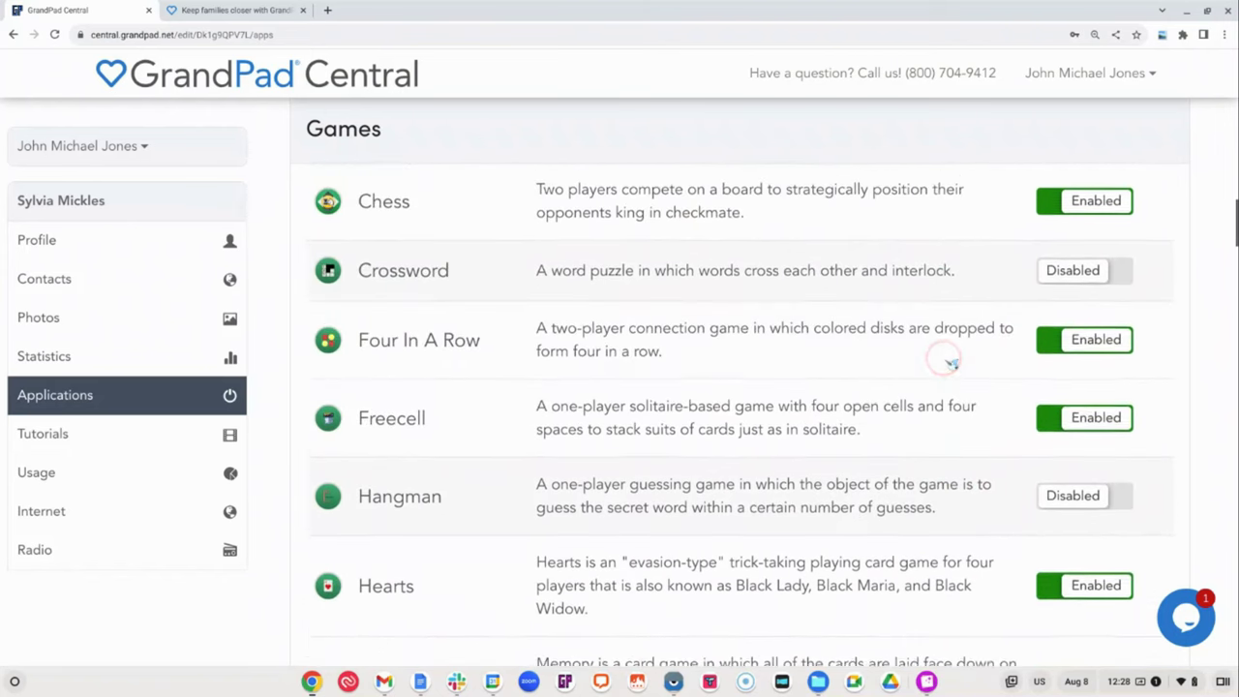
scroll(951, 362, up, 3)
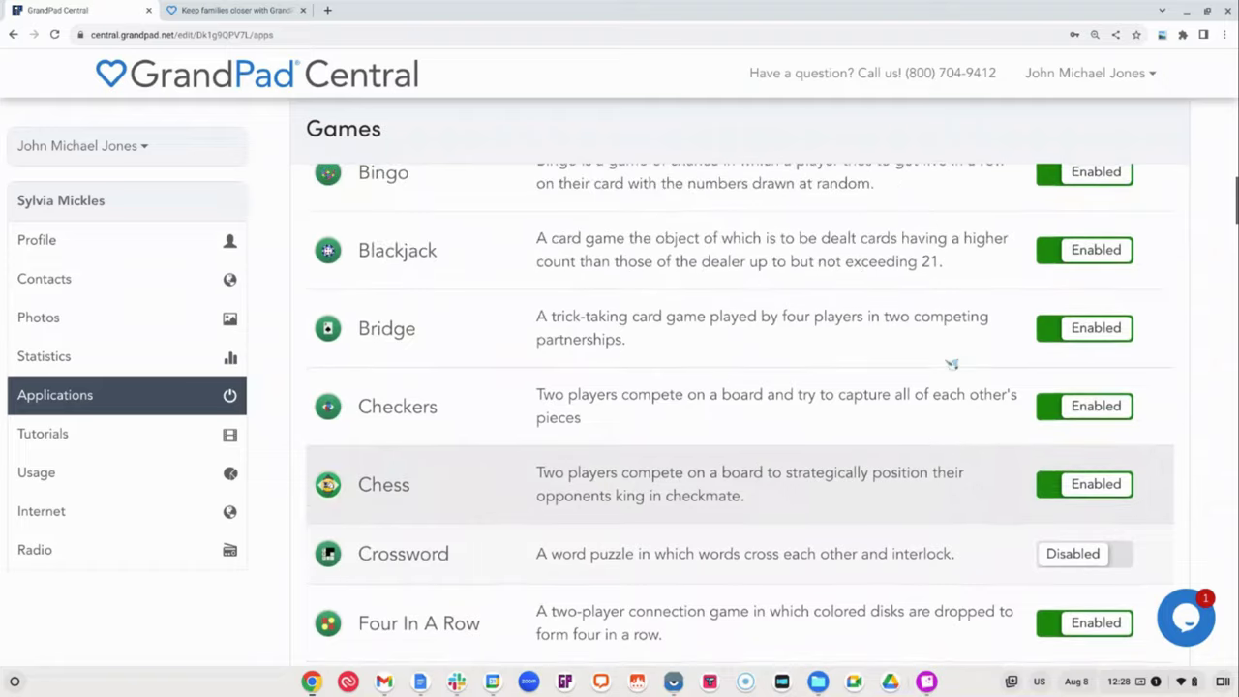
scroll(951, 363, up, 3)
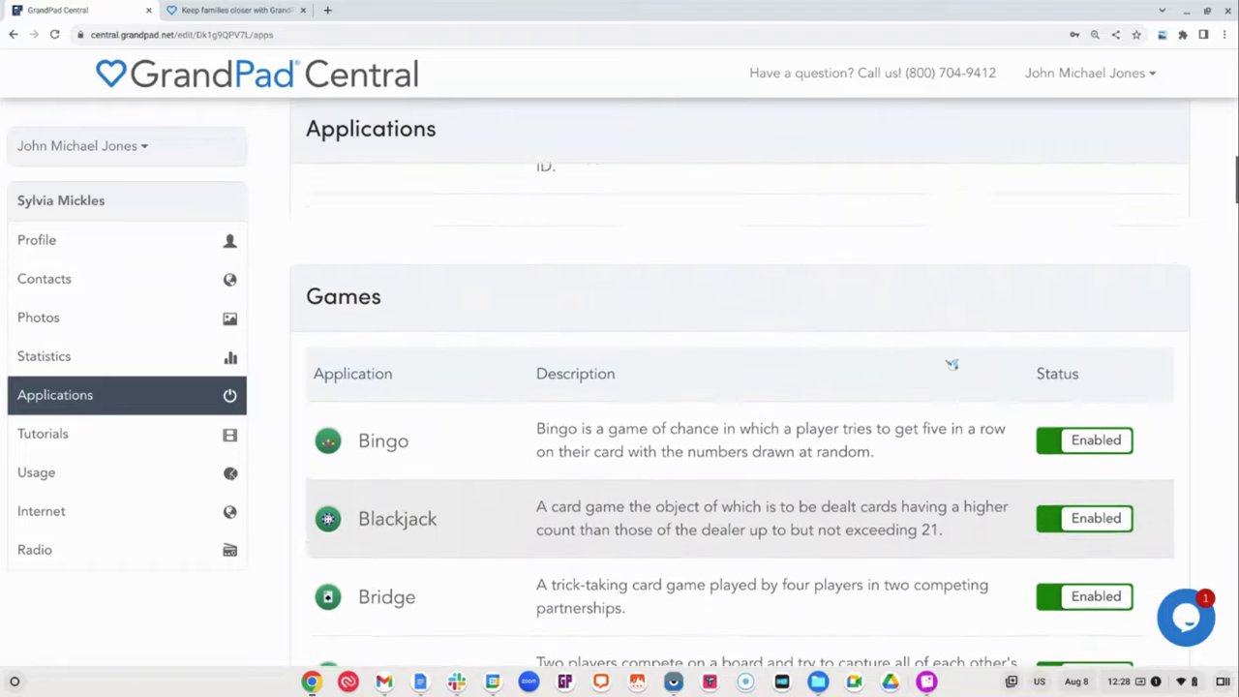
scroll(951, 364, up, 3)
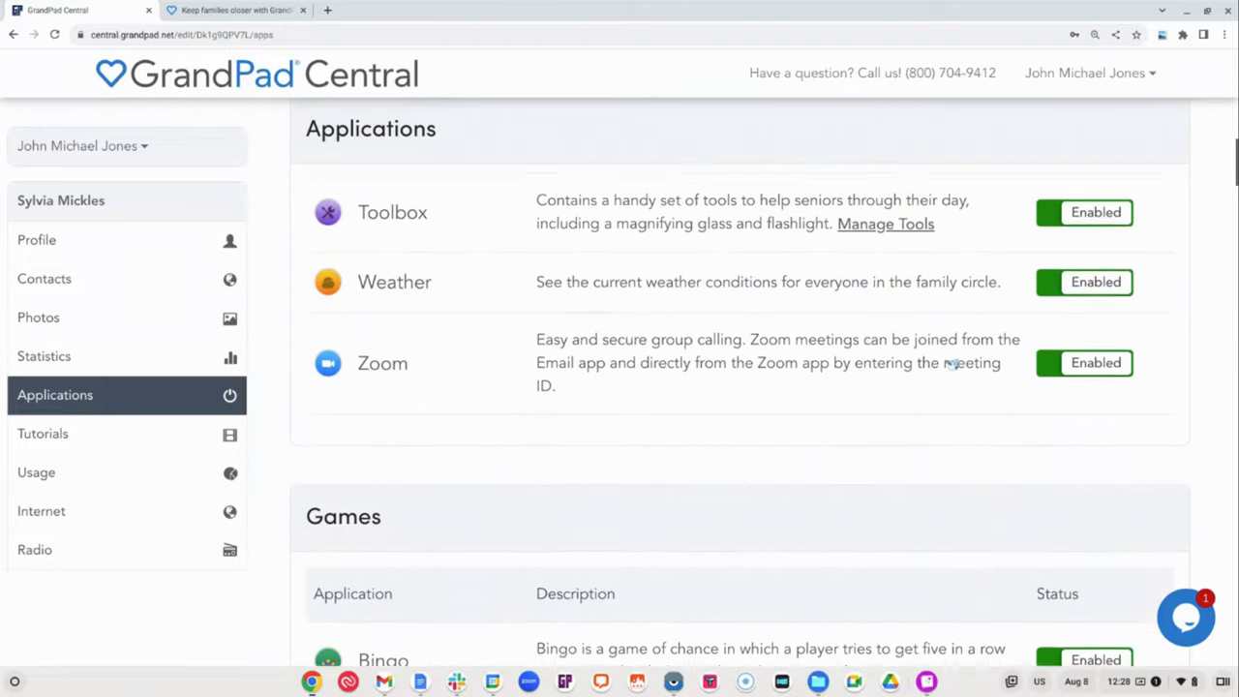
Disable the Zoom app and dismiss the success message
scroll(951, 363, up, 1)
click(1048, 430)
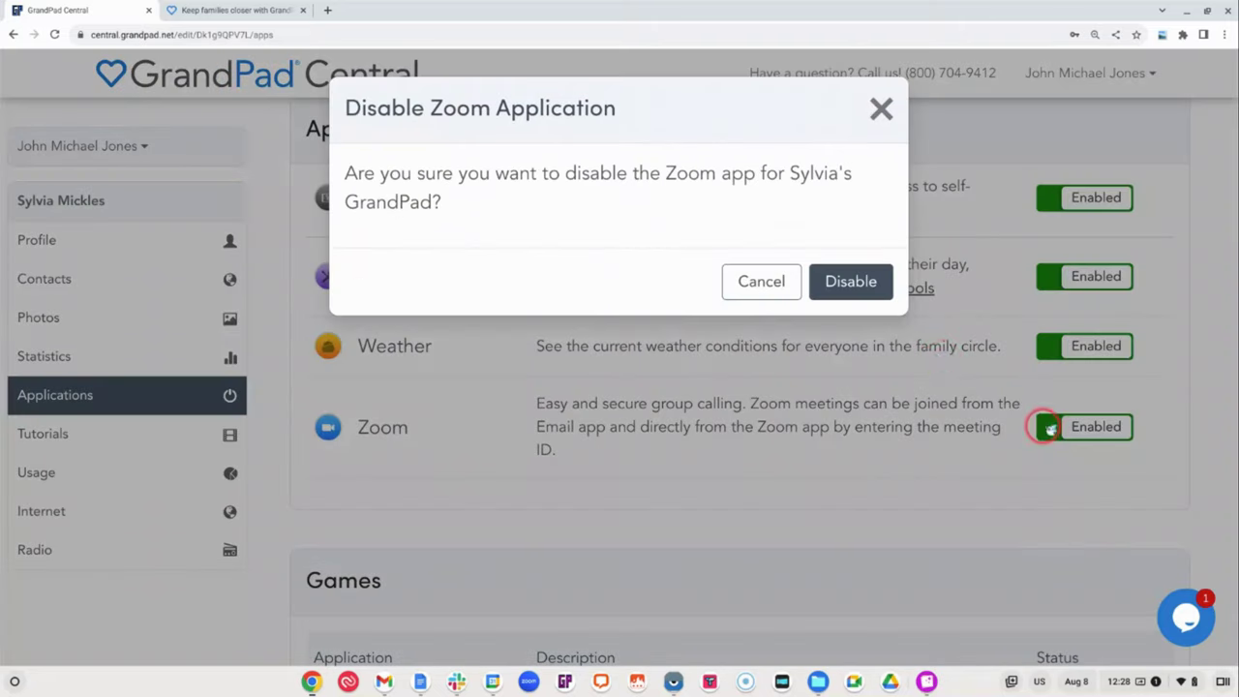
click(836, 282)
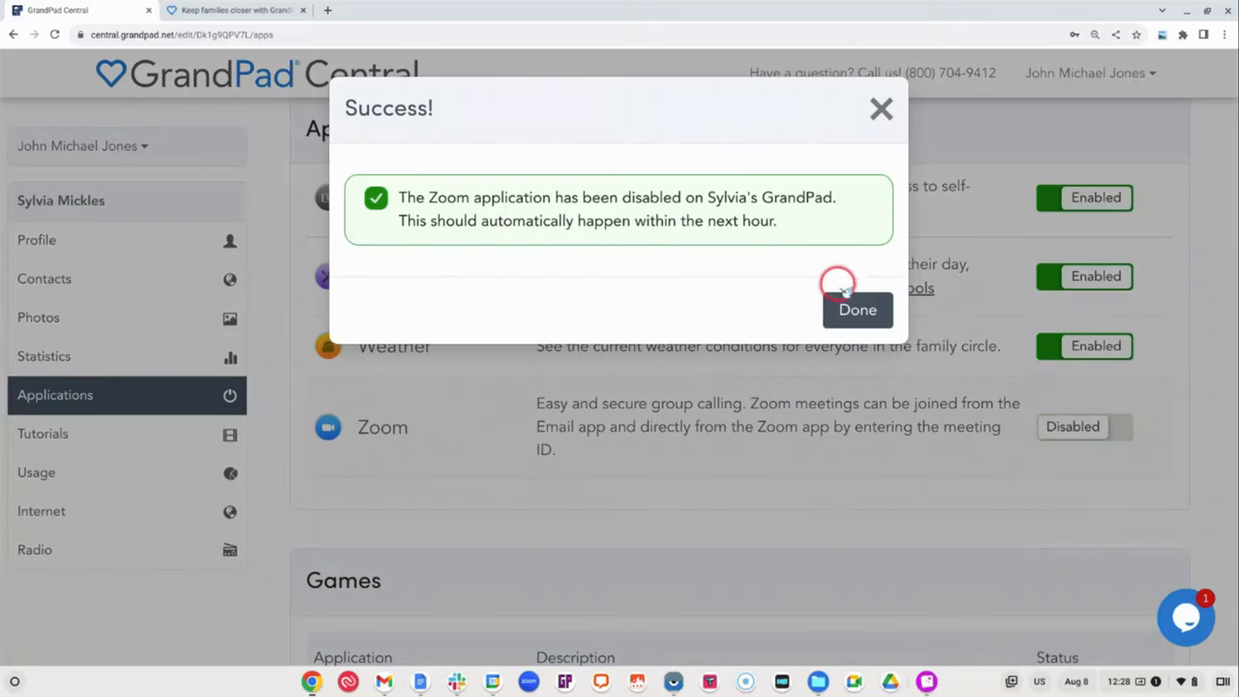
click(858, 309)
Re-enable the Internet app and confirm it
scroll(865, 323, up, 3)
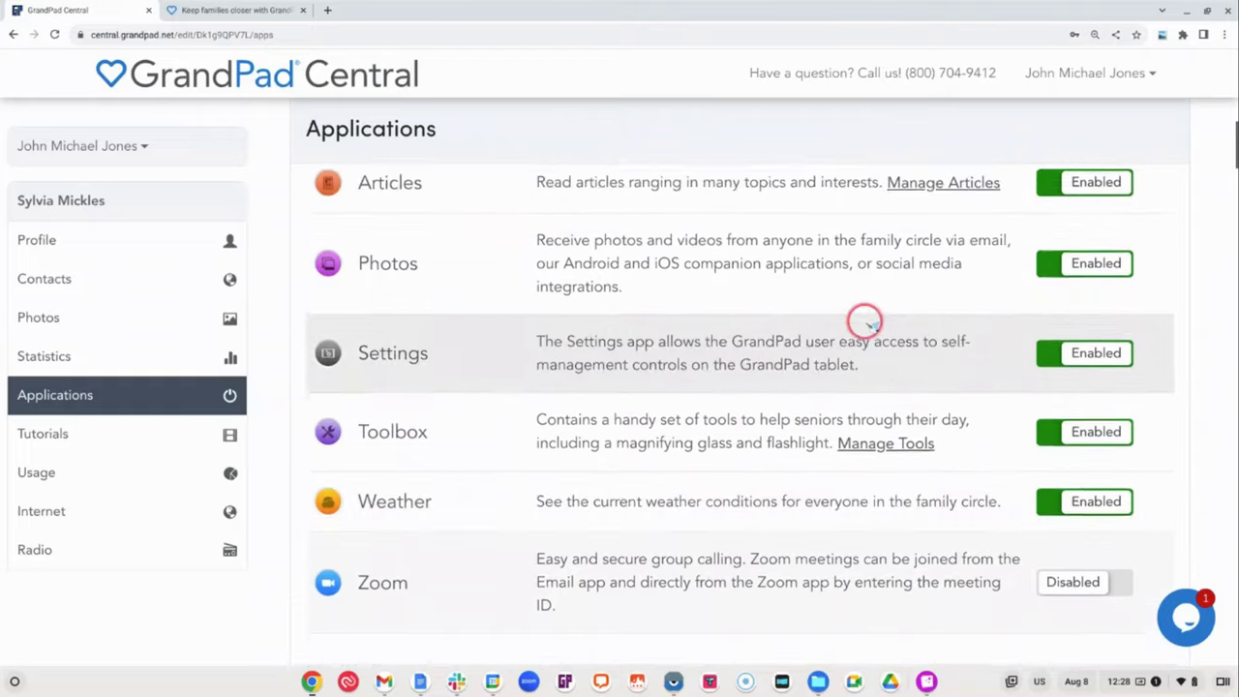
scroll(869, 324, up, 3)
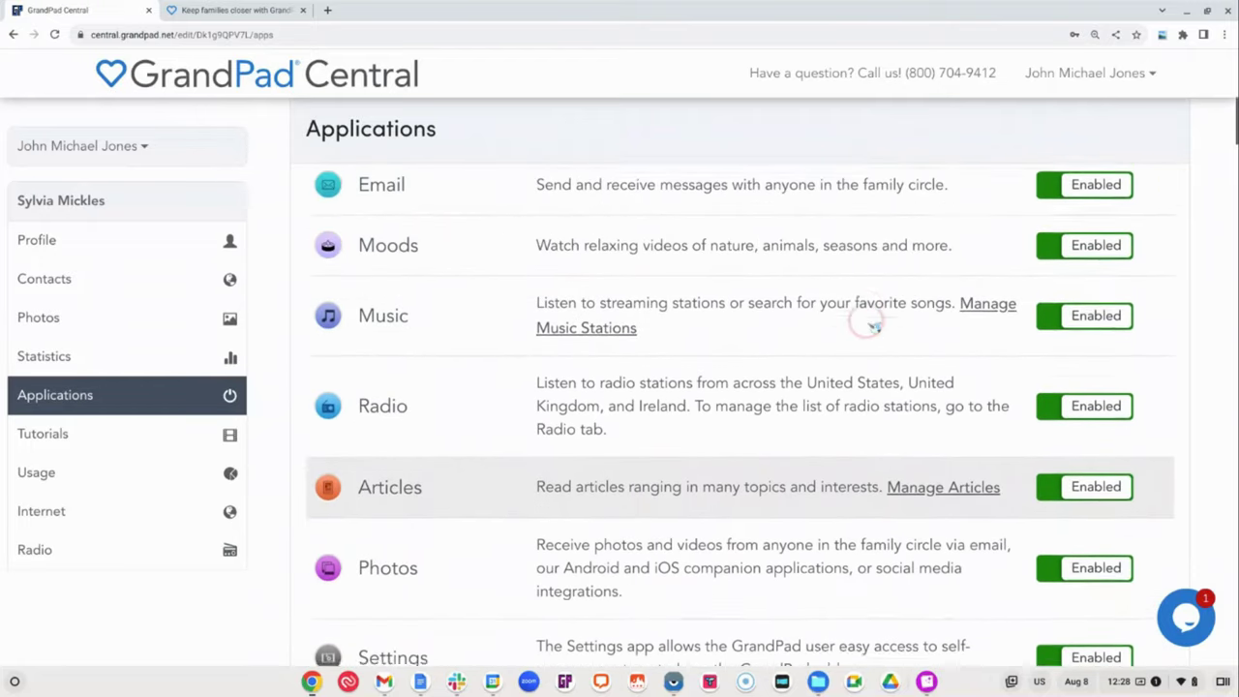
scroll(873, 327, up, 4)
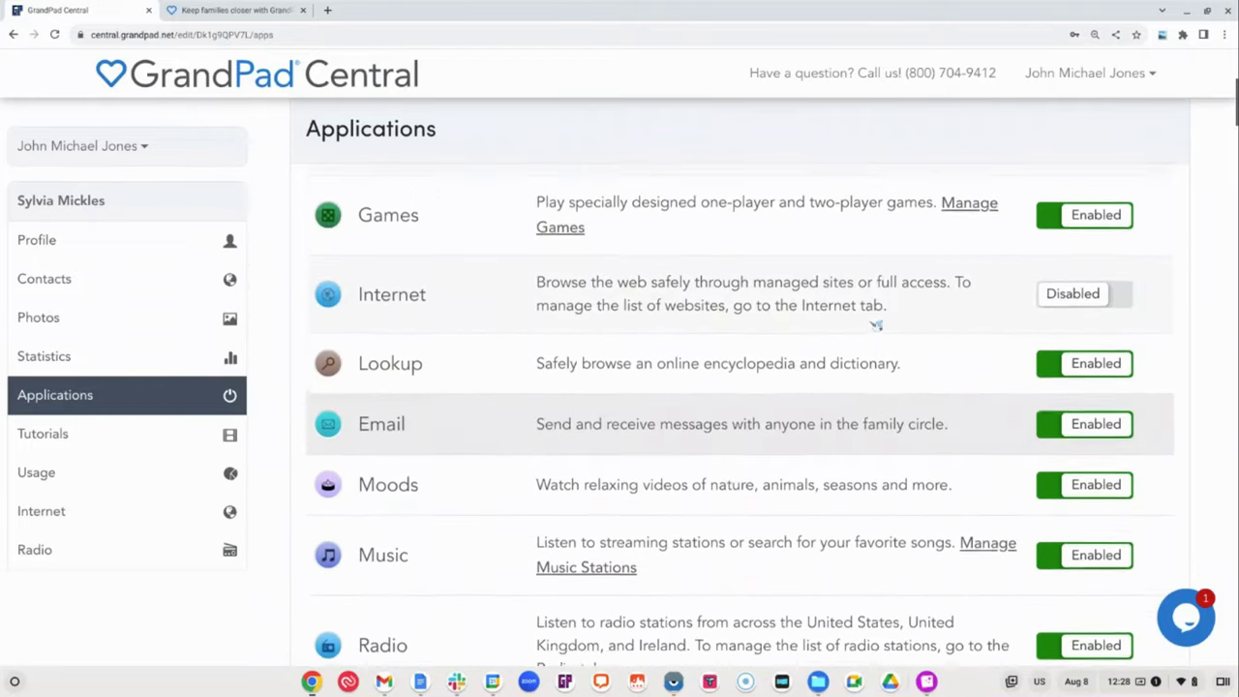
click(1036, 310)
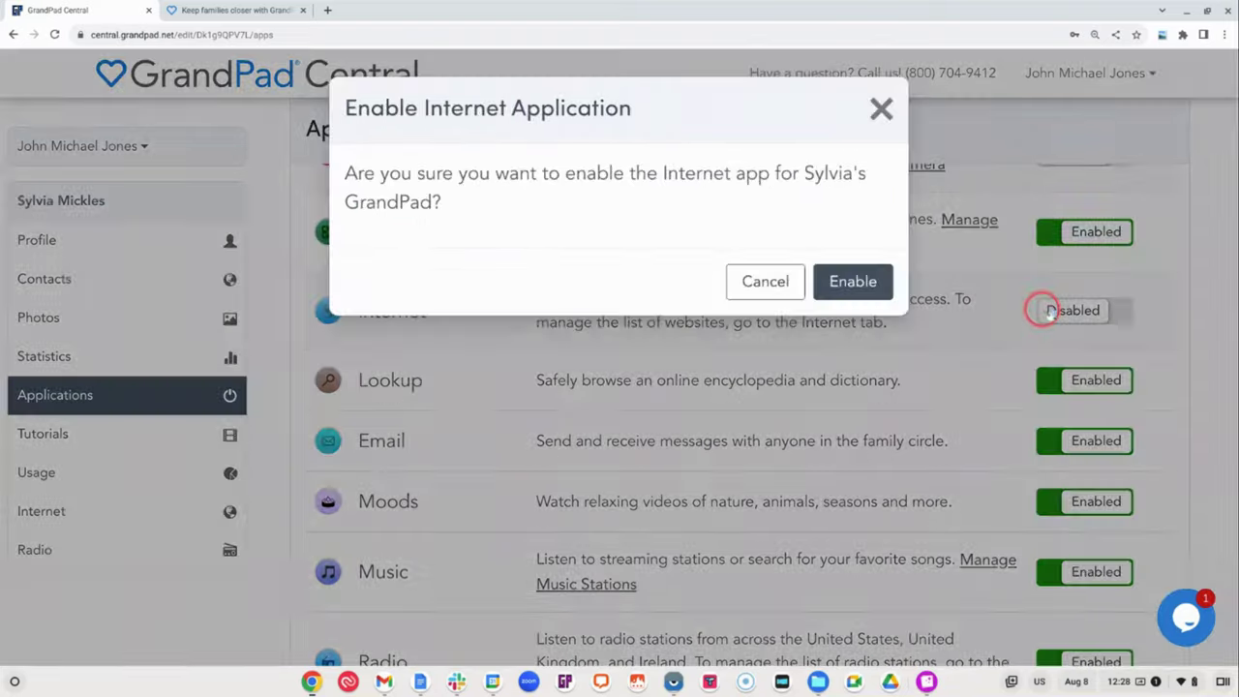
click(876, 283)
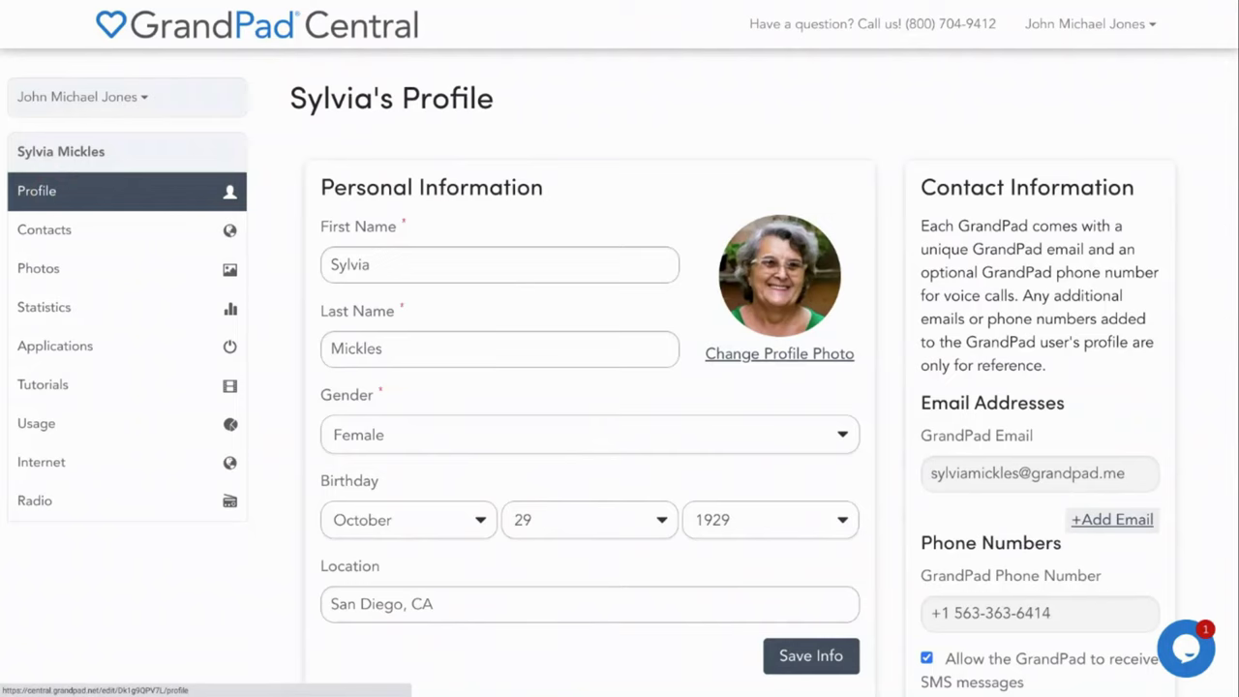
Open the senior's Internet page listing Facebook, Church, Growing Bolder and Mayo Clinic
click(62, 464)
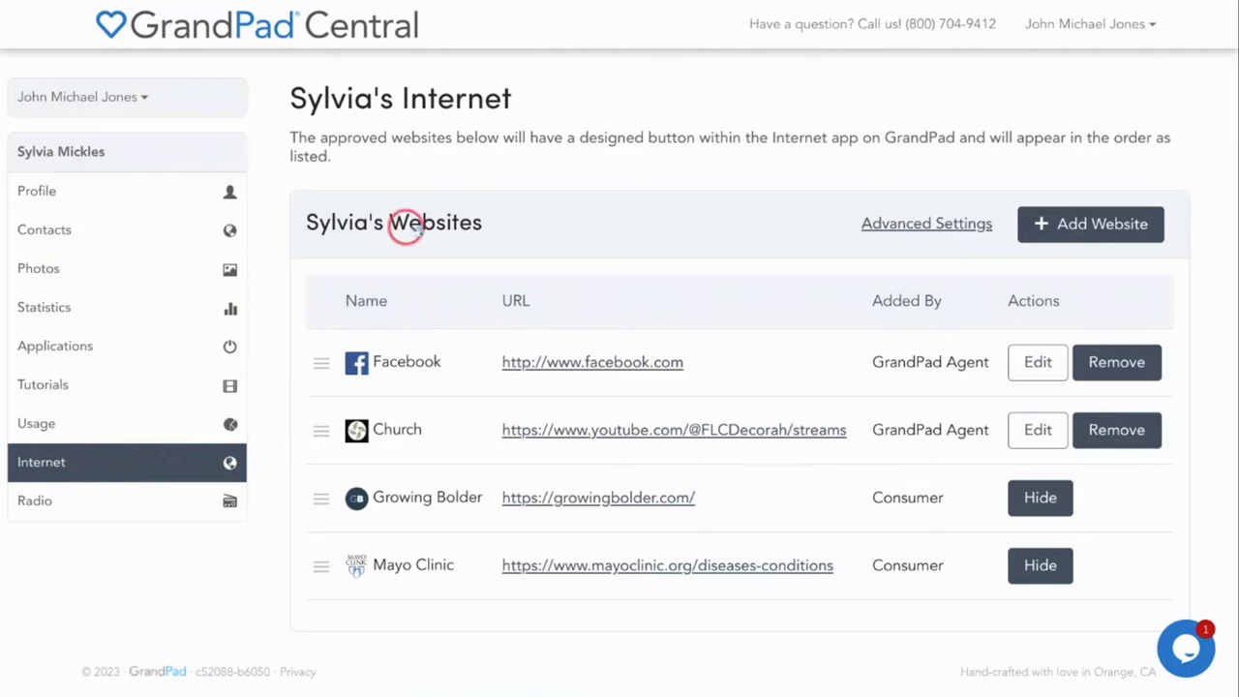
In Advanced Settings, block unlisted and phone-added websites, turn on saving cookies, and save
click(909, 222)
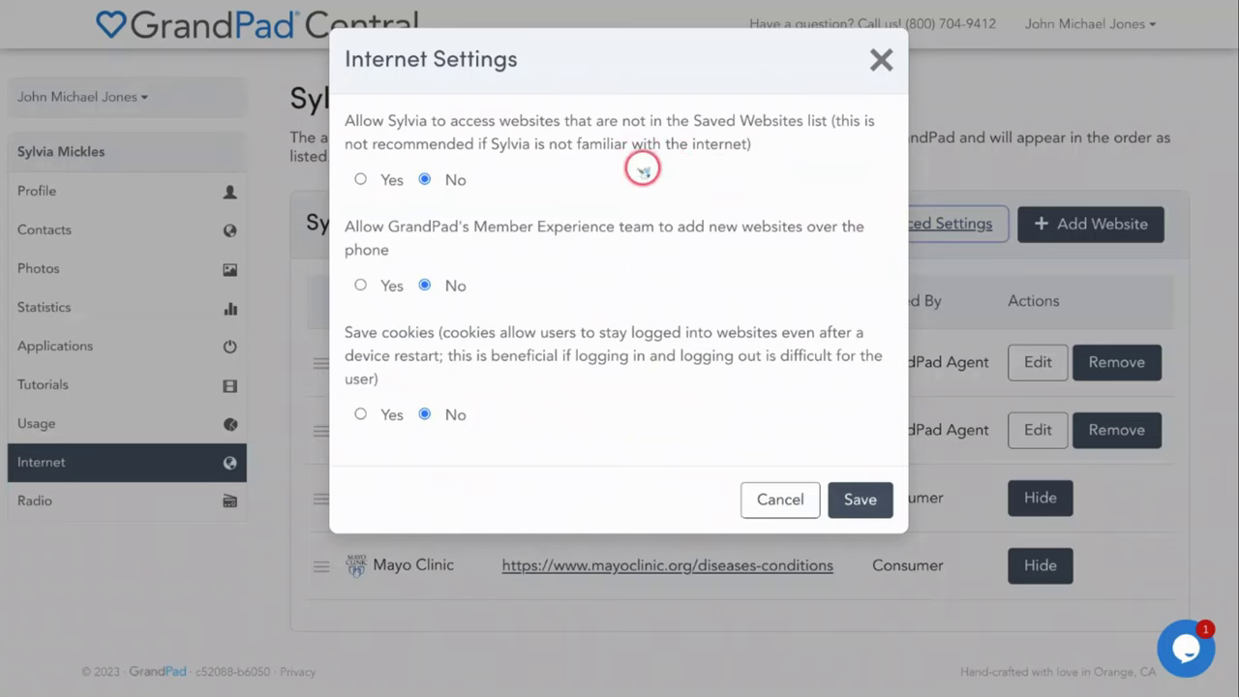
click(360, 179)
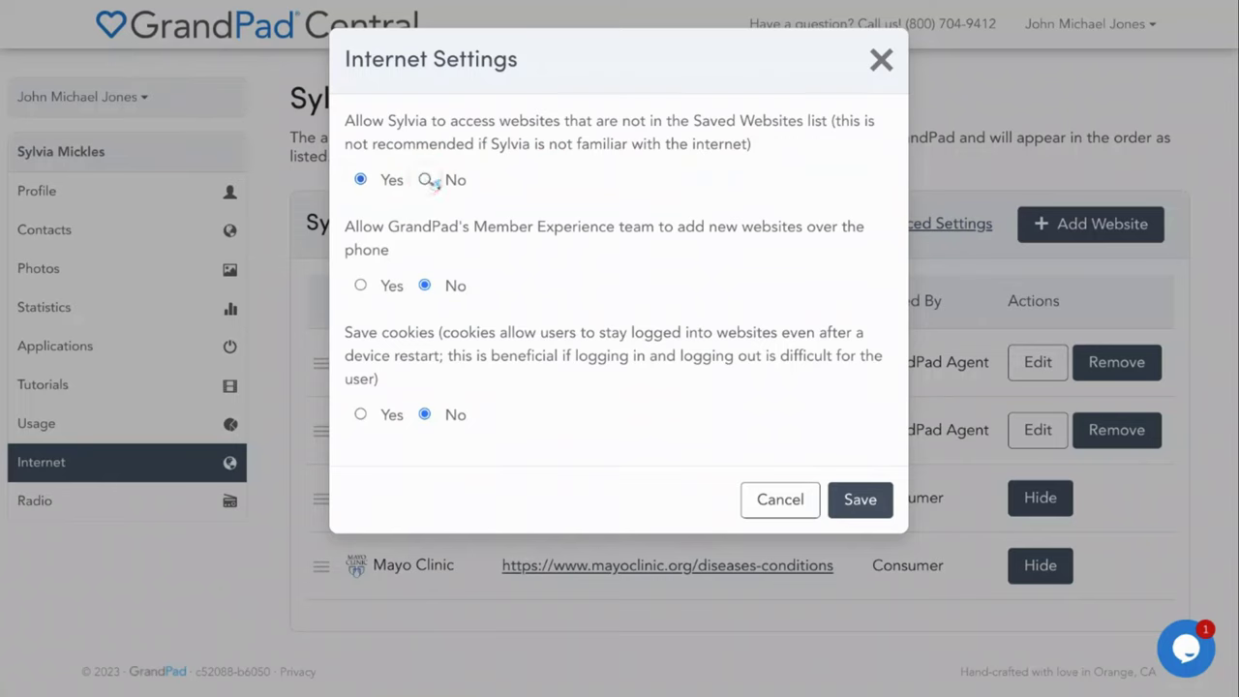
click(426, 180)
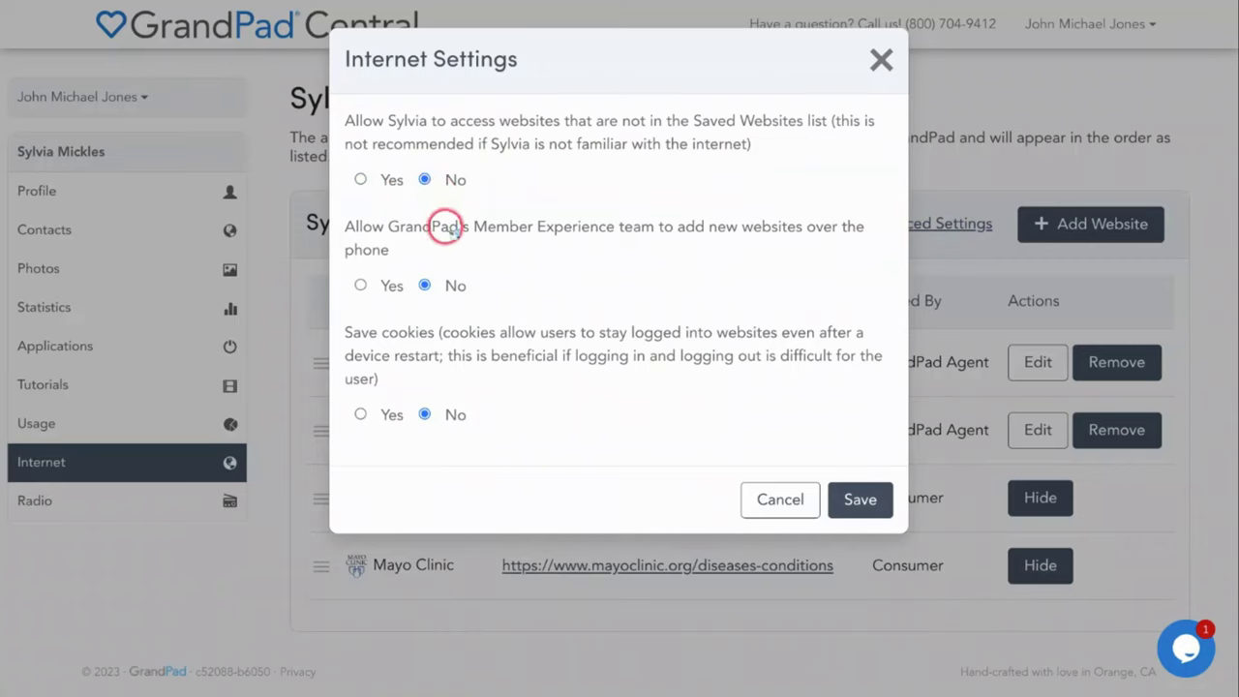
click(360, 285)
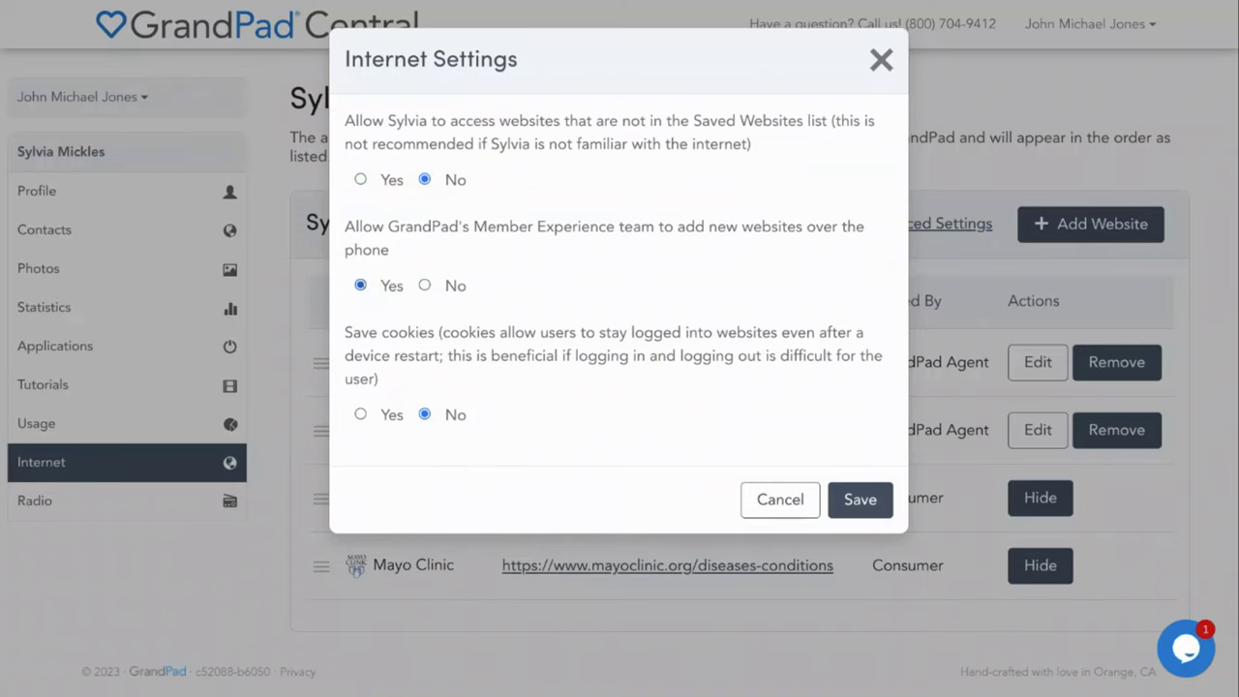
click(423, 285)
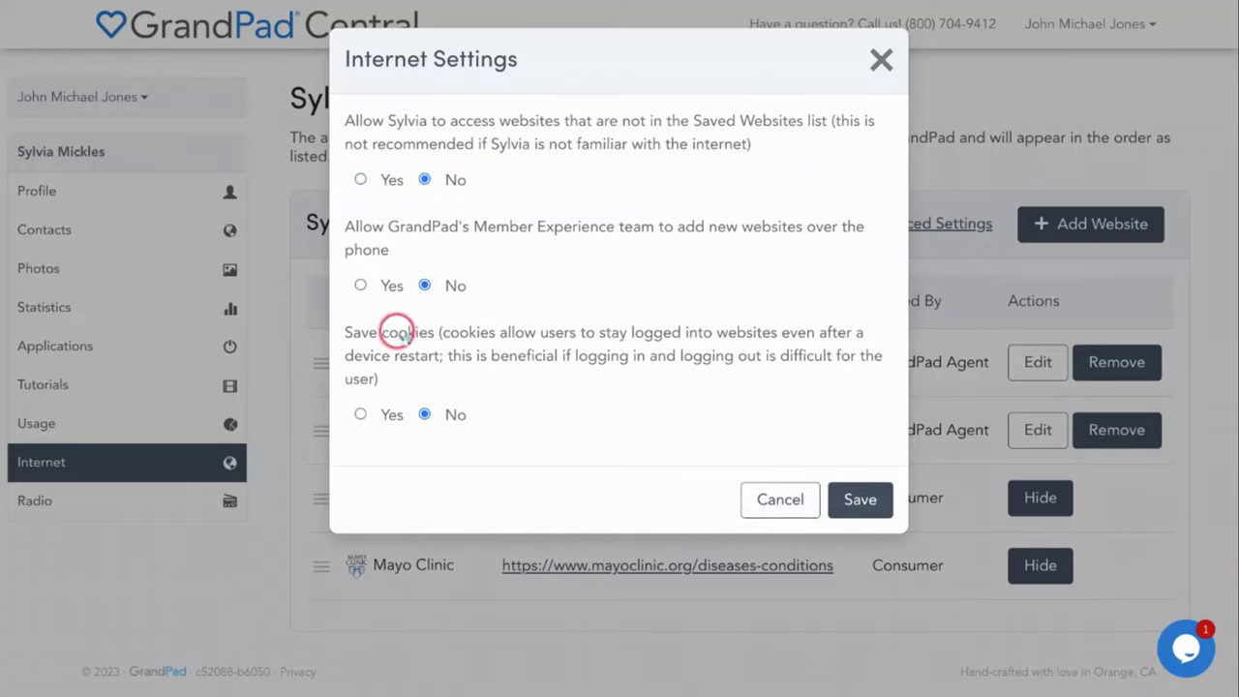
click(360, 415)
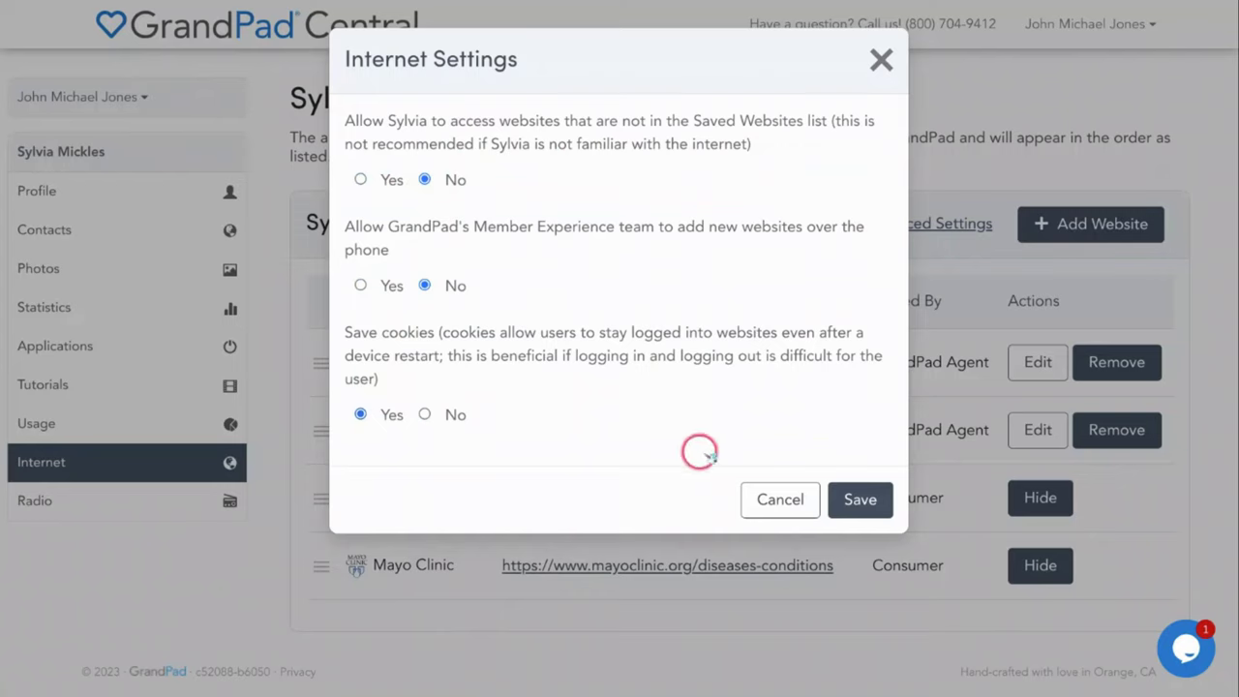
click(851, 496)
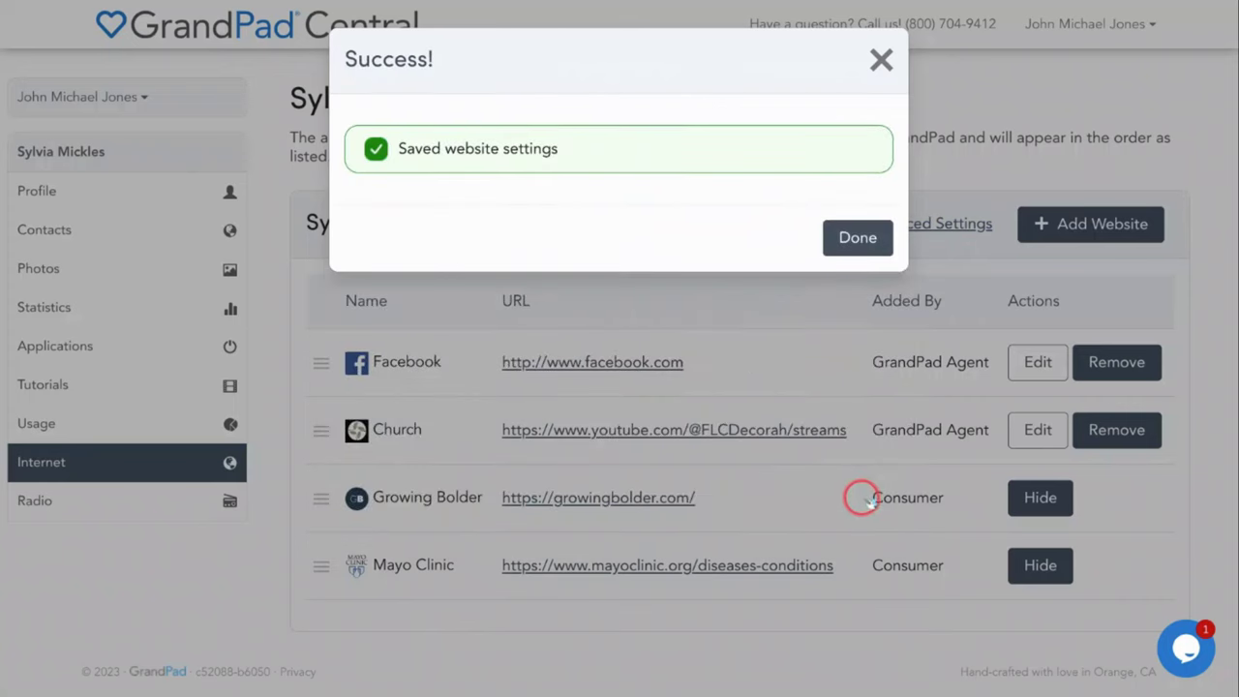
click(843, 237)
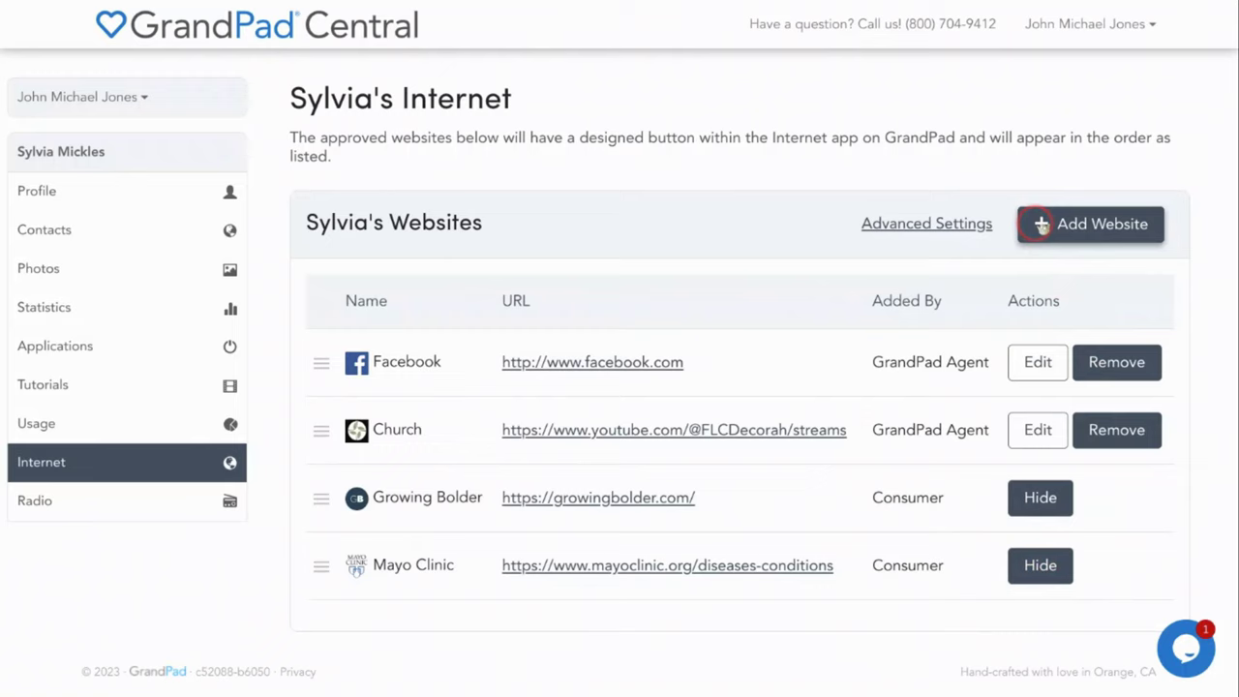
click(1041, 224)
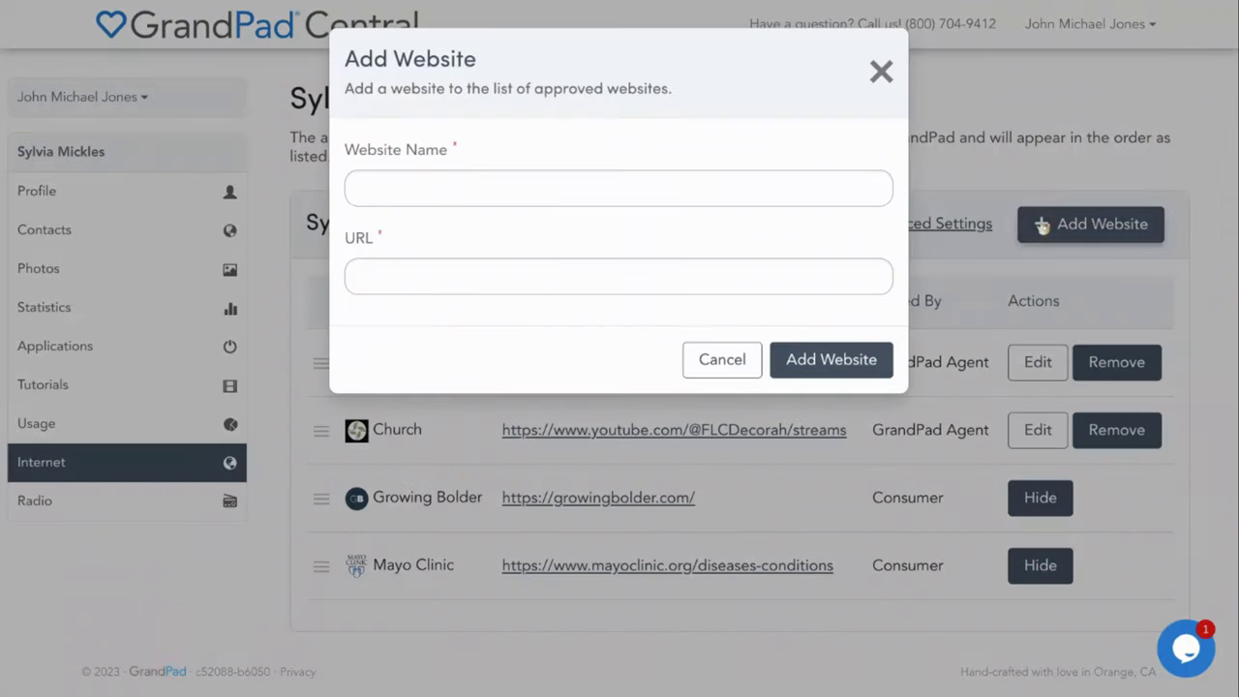
click(368, 188)
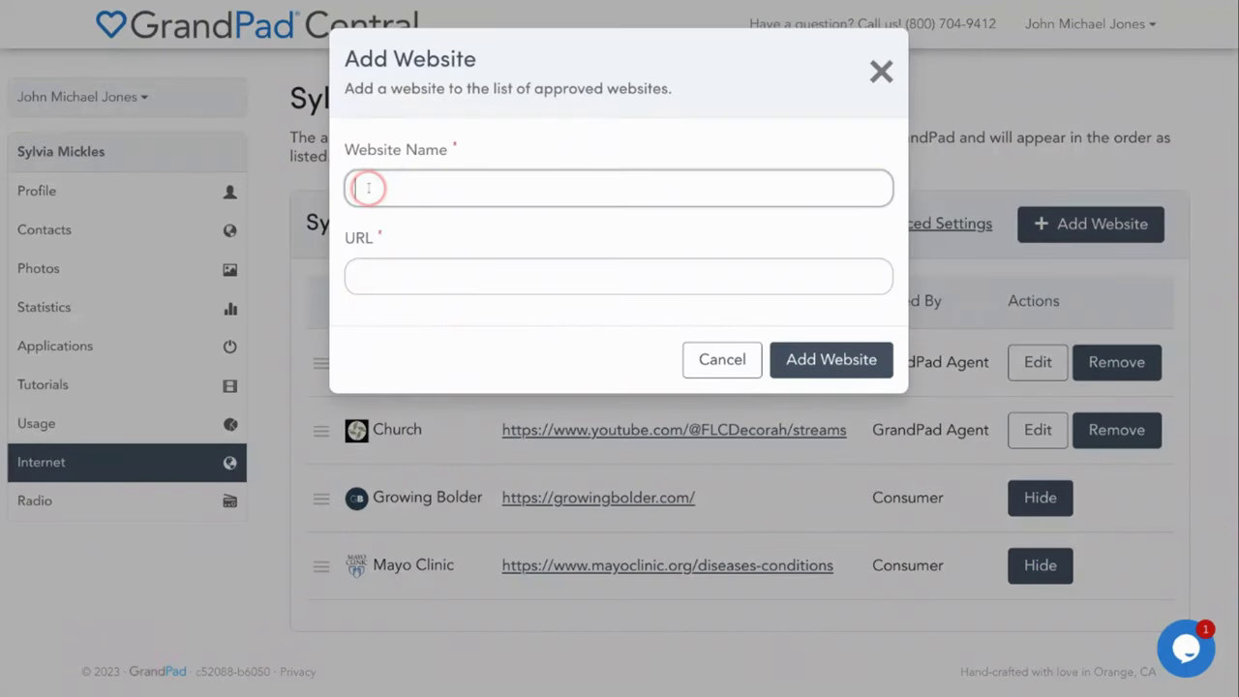
text(Book Reader)
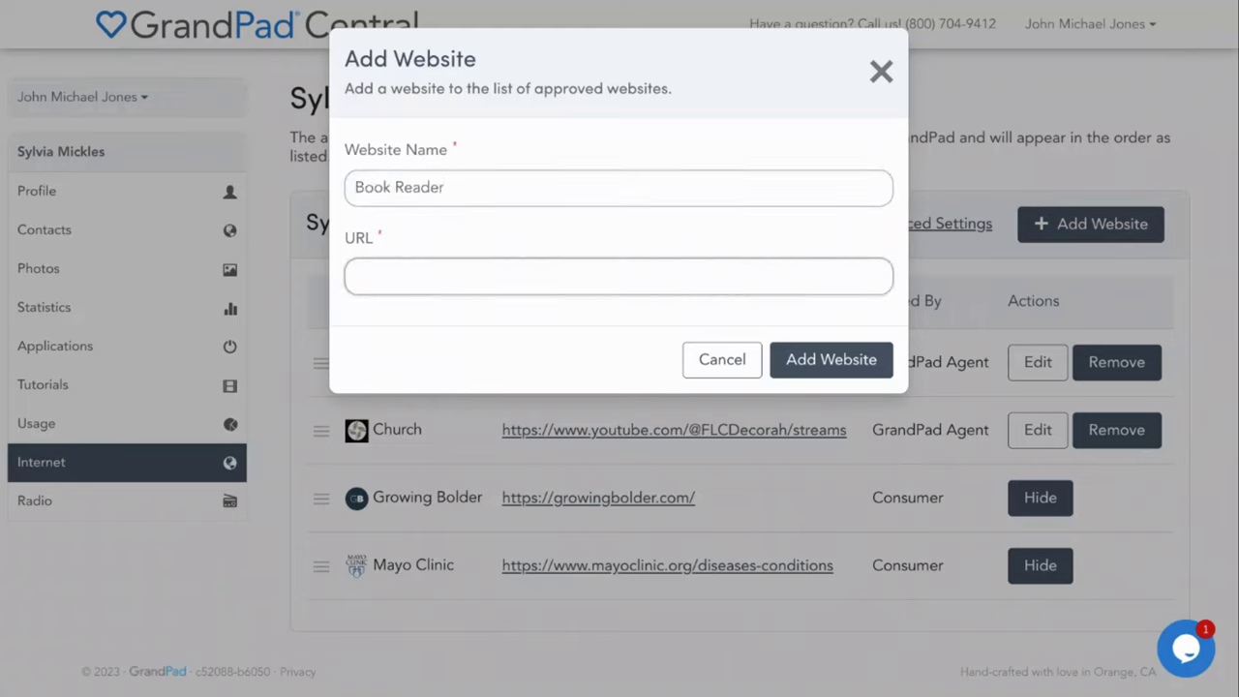
text(libbyapp.com)
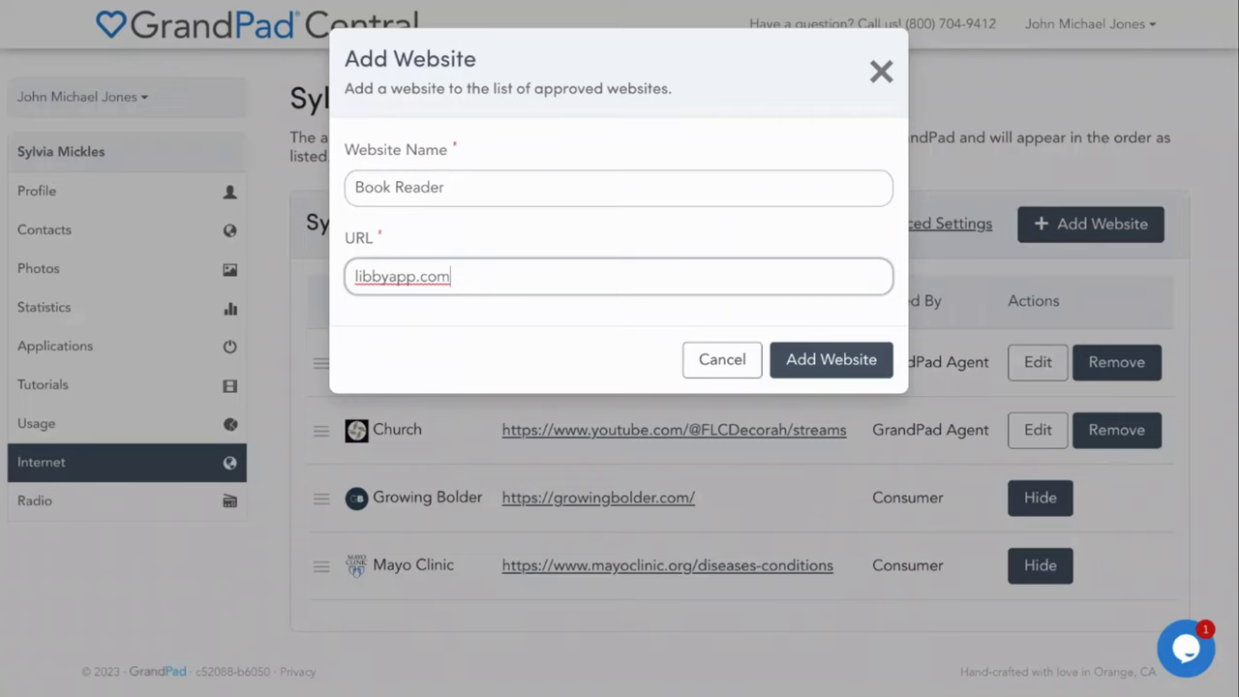
click(821, 360)
click(859, 244)
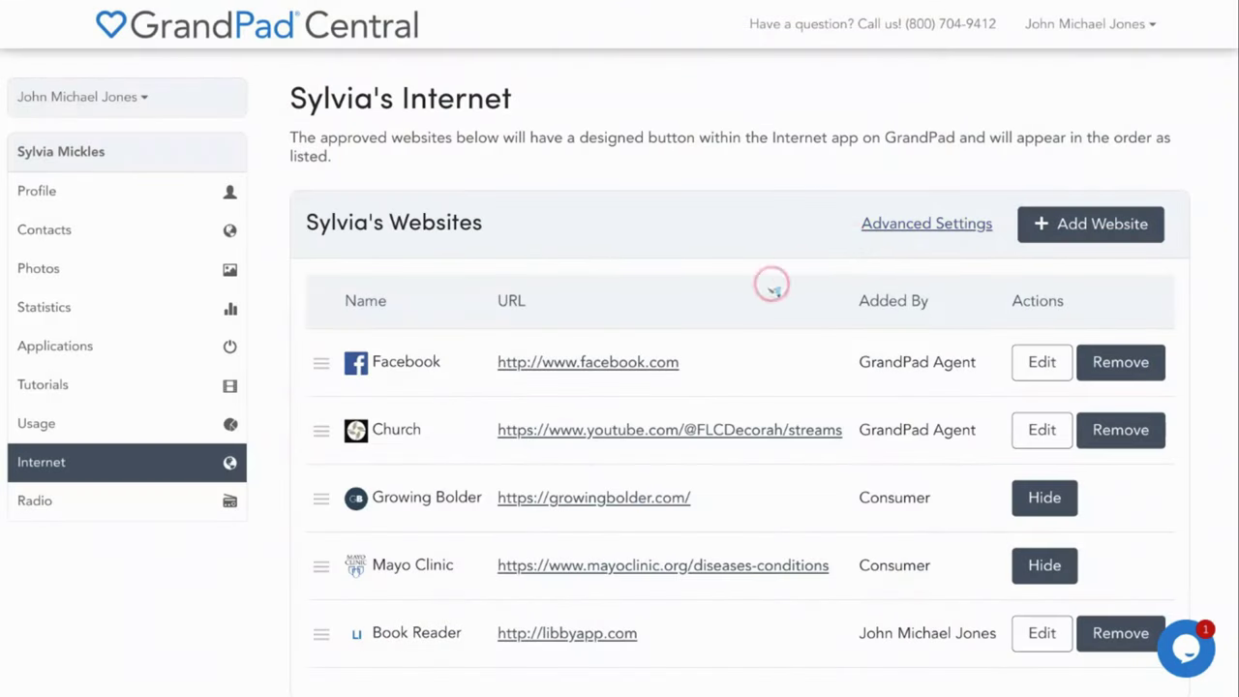
Drag the Book Reader row above Growing Bolder in the approved websites list
drag(322, 429, 298, 636)
drag(314, 634, 322, 636)
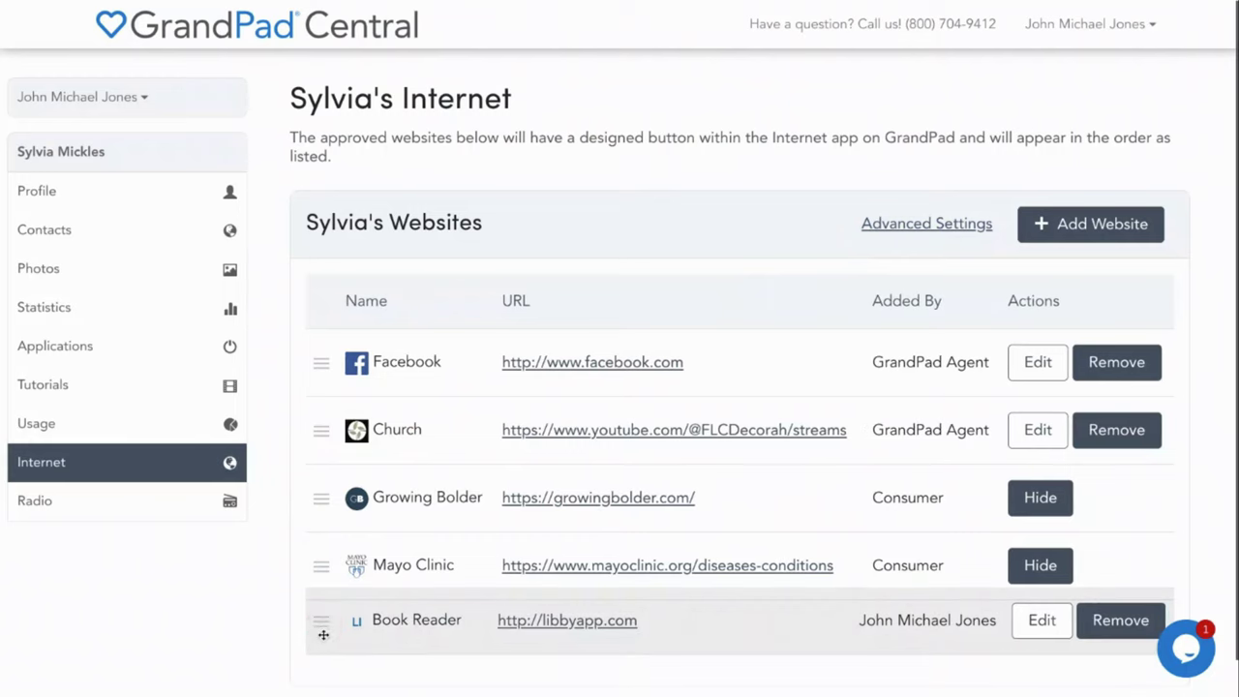
drag(322, 635, 302, 354)
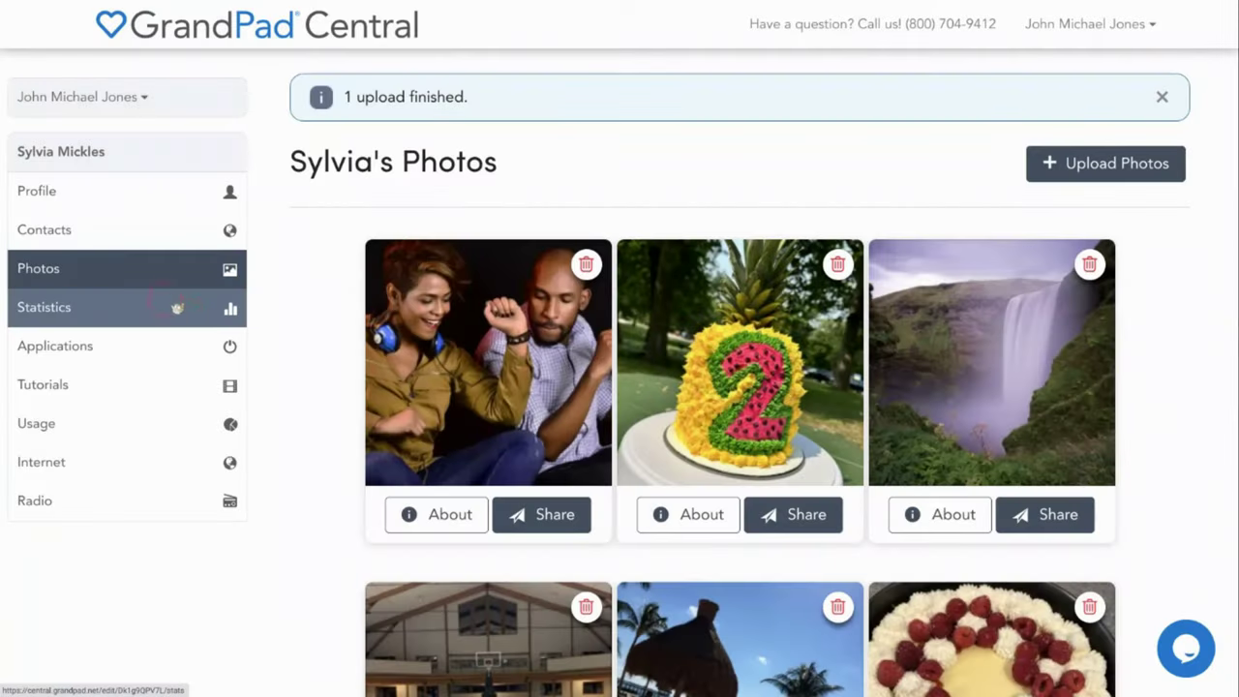
Start a photo upload shared only with the senior and continue to media selection
scroll(302, 373, down, 3)
scroll(301, 372, down, 3)
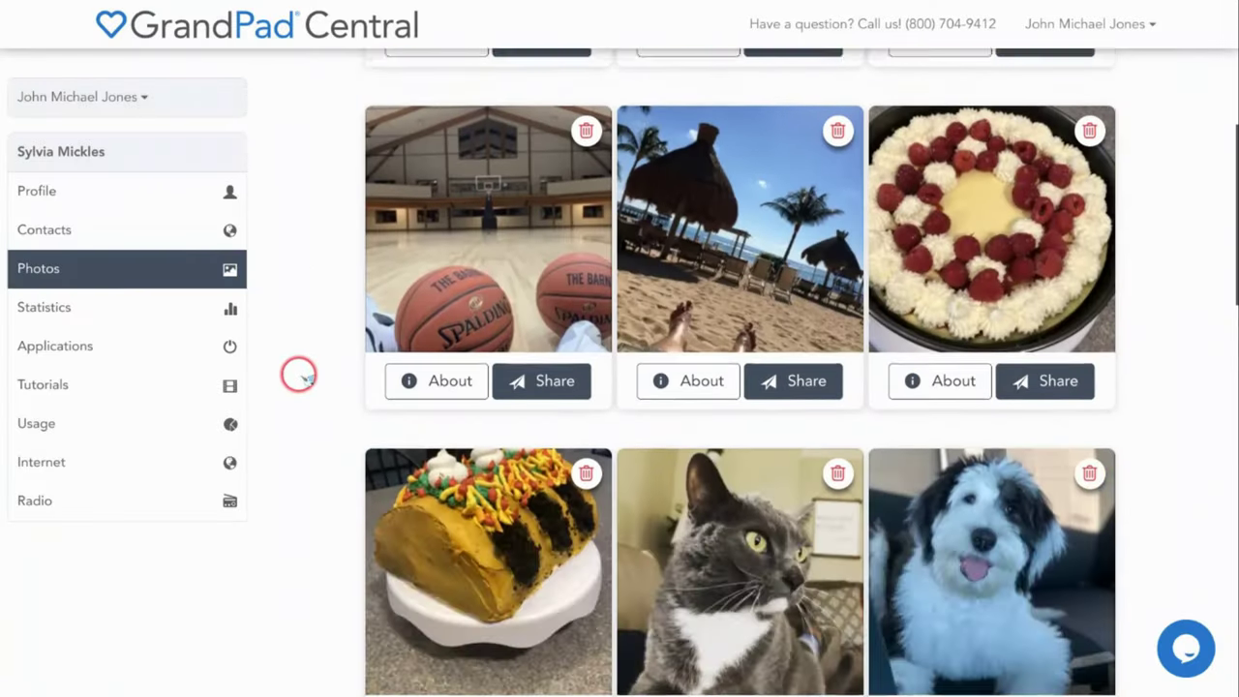
scroll(298, 371, down, 3)
scroll(296, 368, up, 9)
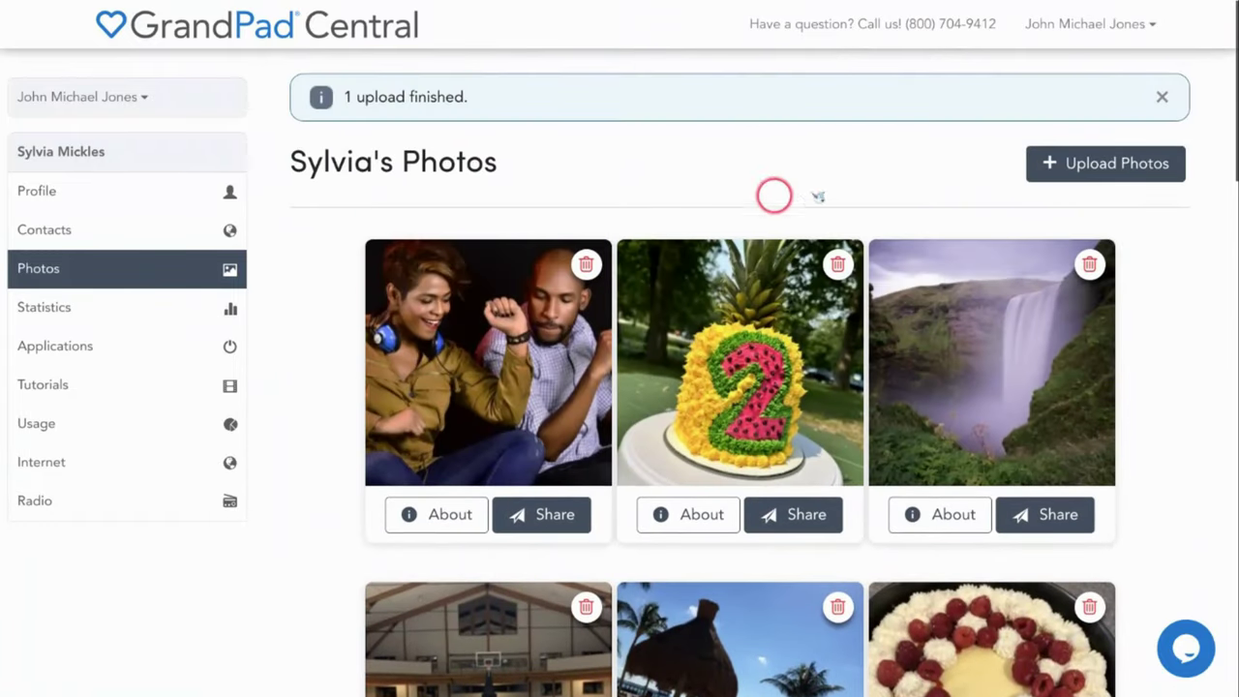
click(1115, 163)
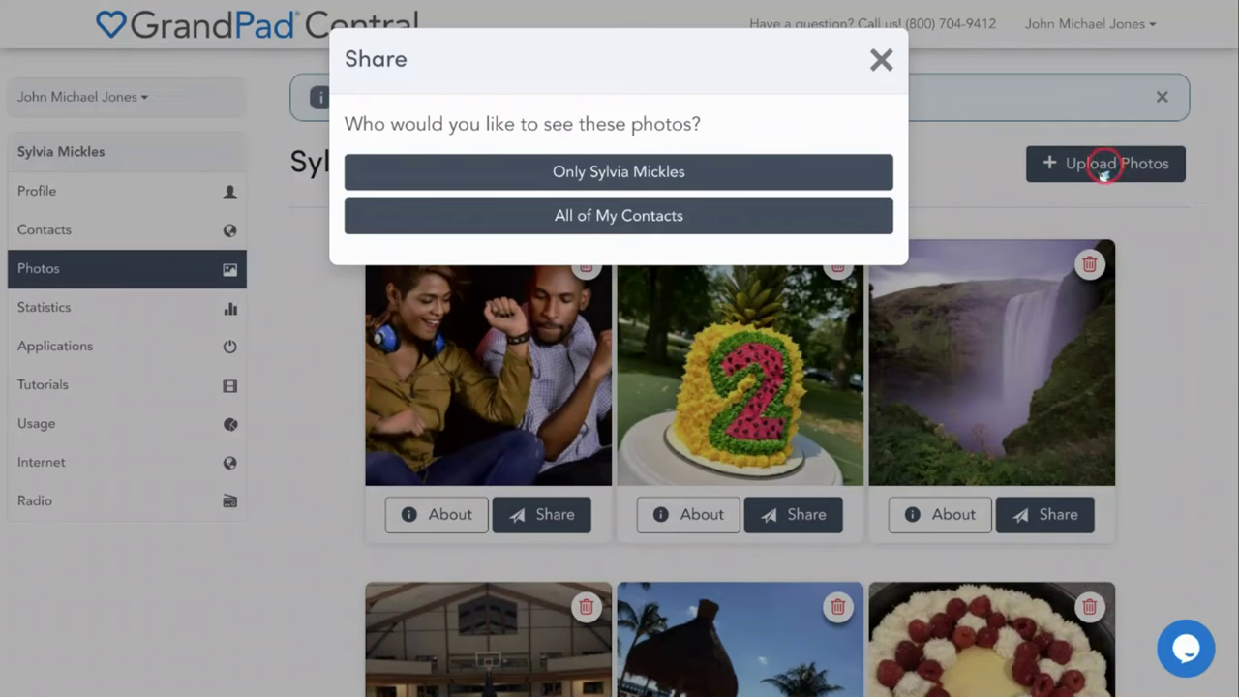
click(697, 174)
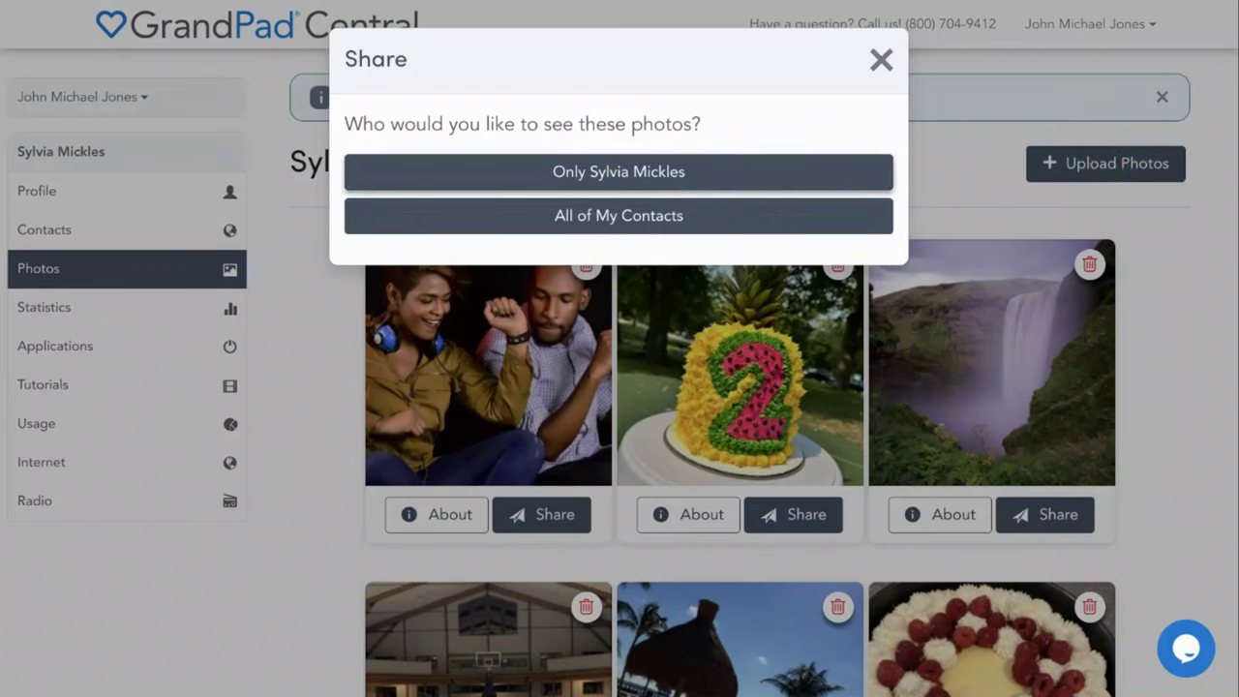
click(697, 217)
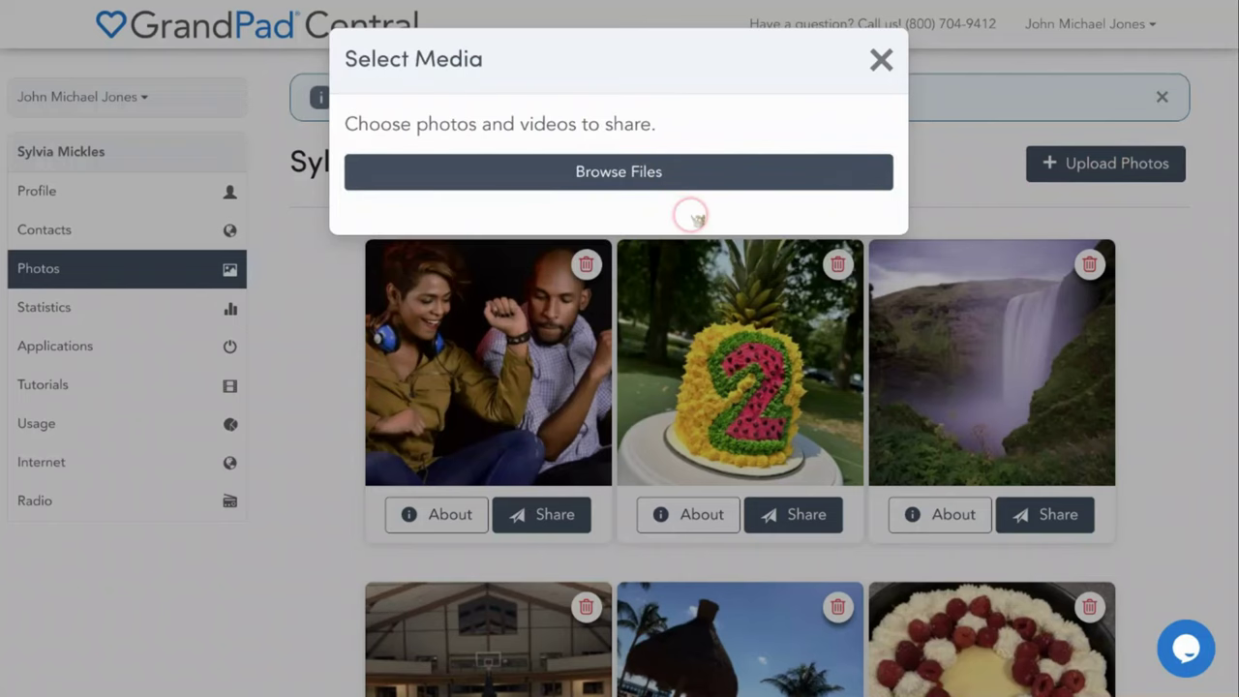
Upload the harmonica player photo from the file picker with the caption 'Jazzy'
click(661, 173)
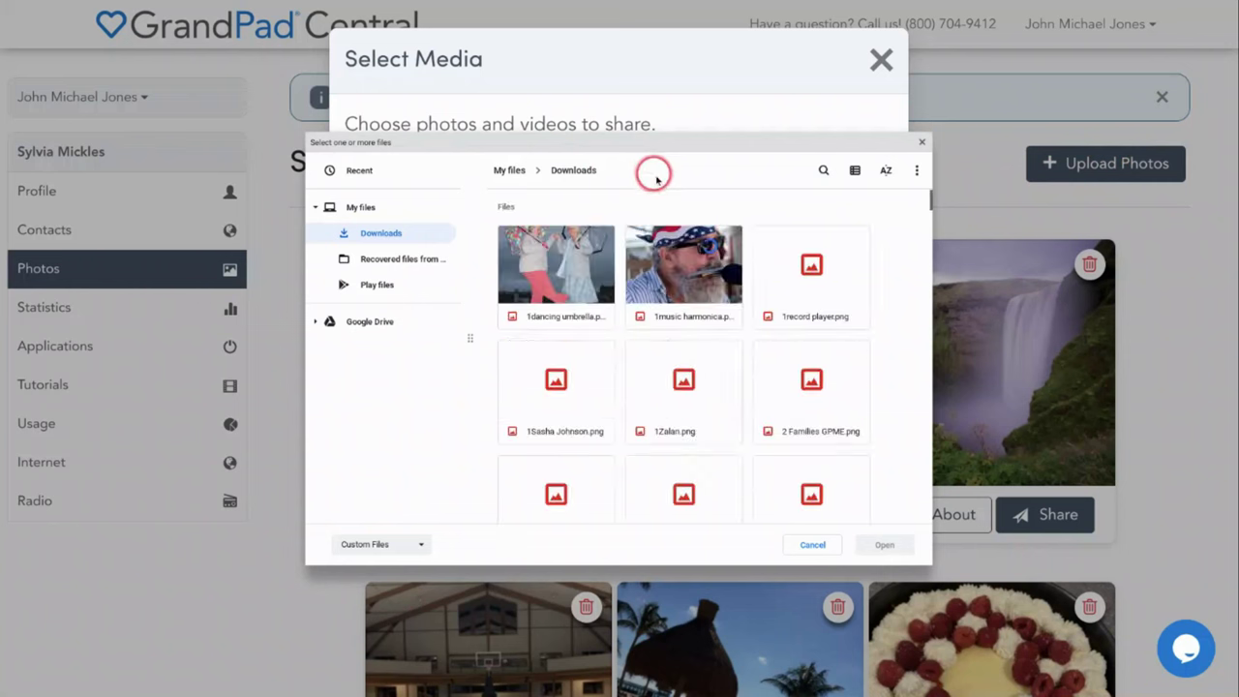
double_click(678, 256)
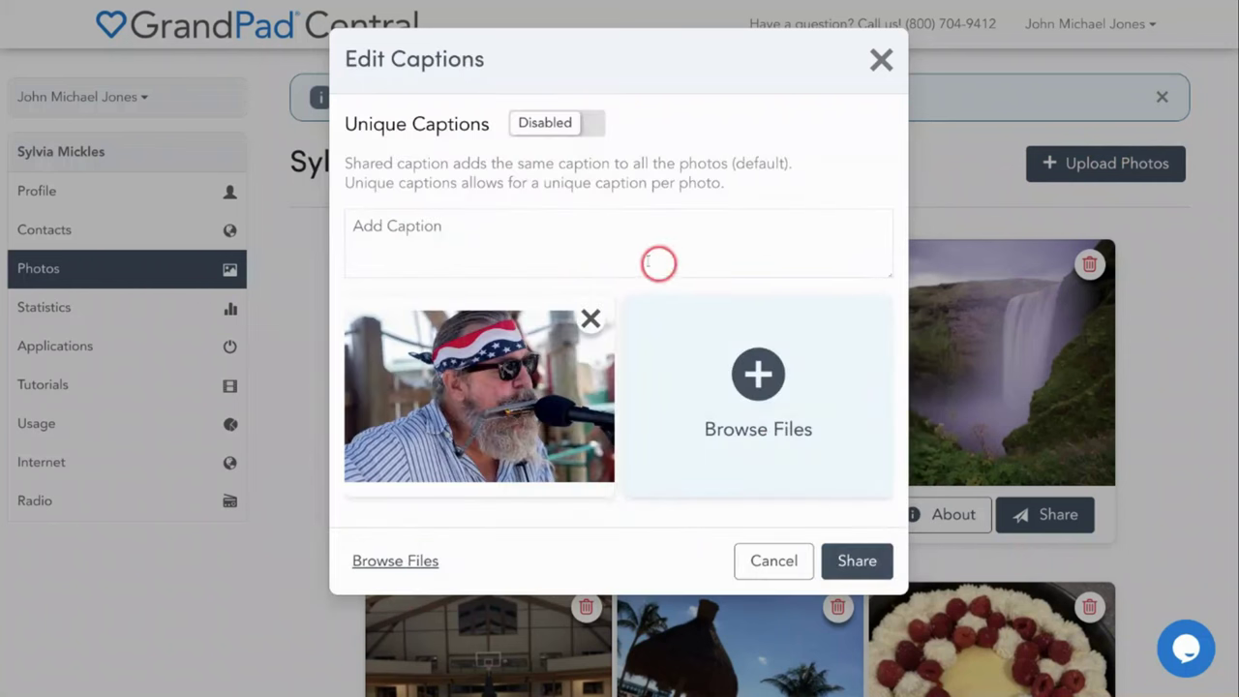
click(392, 223)
text(Ja)
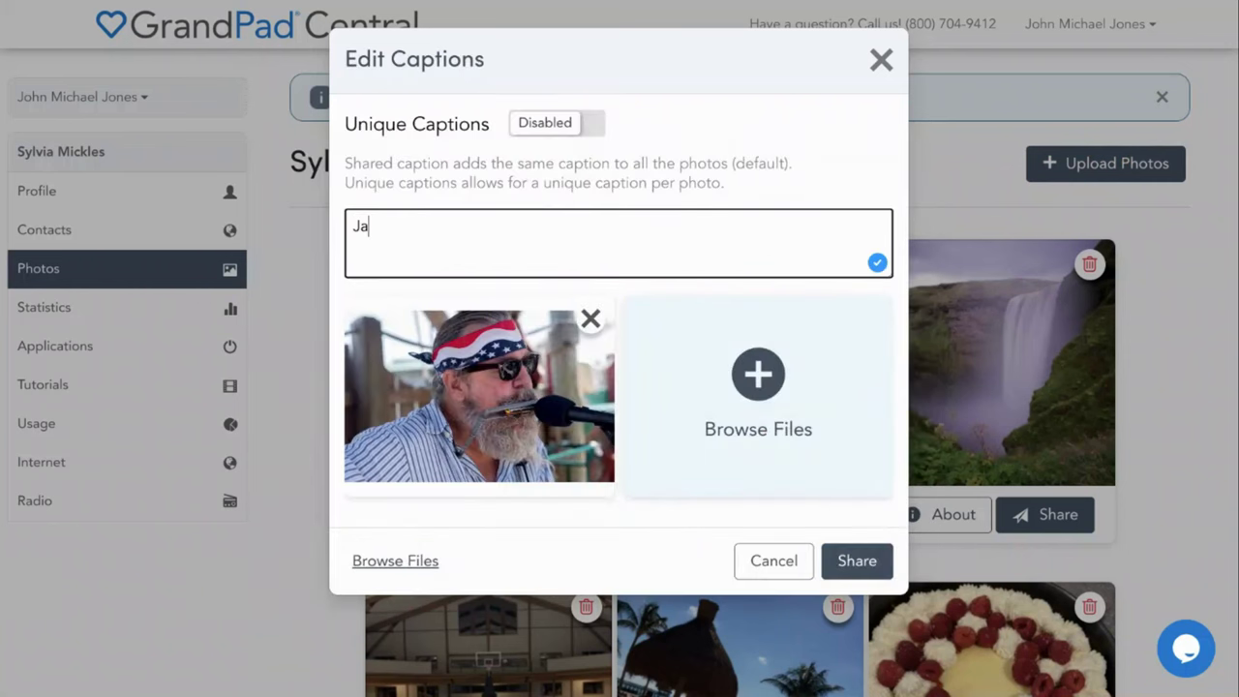
text(zzy)
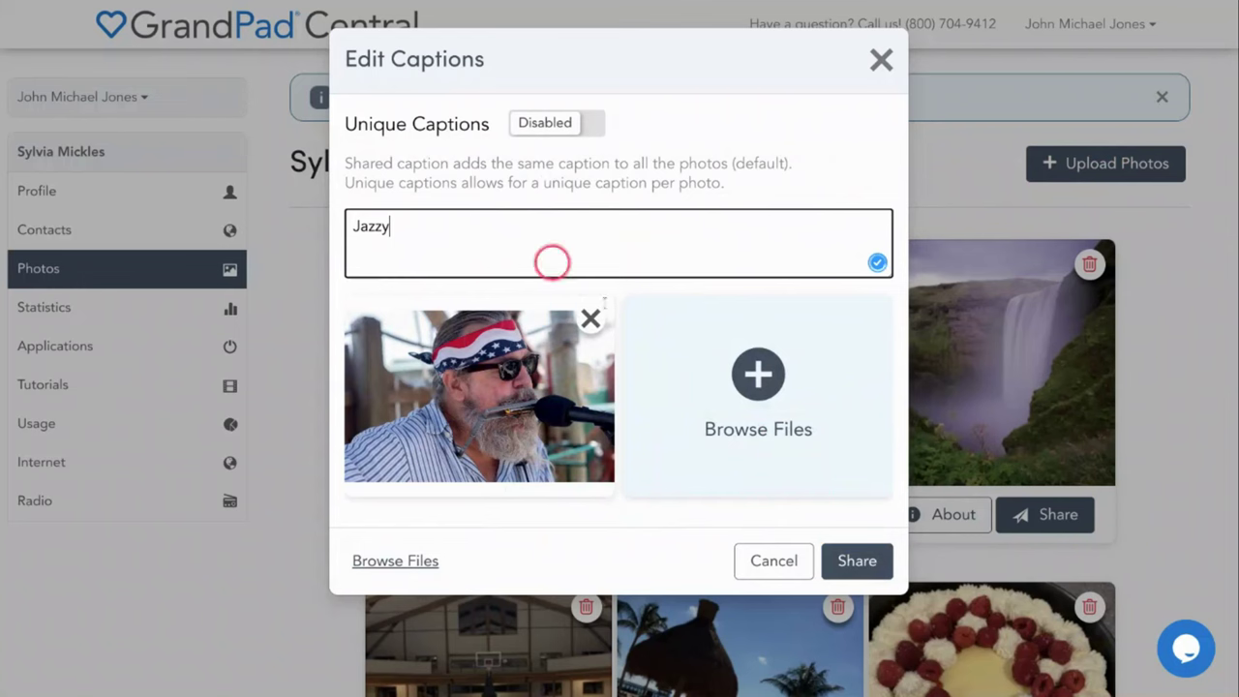
click(858, 561)
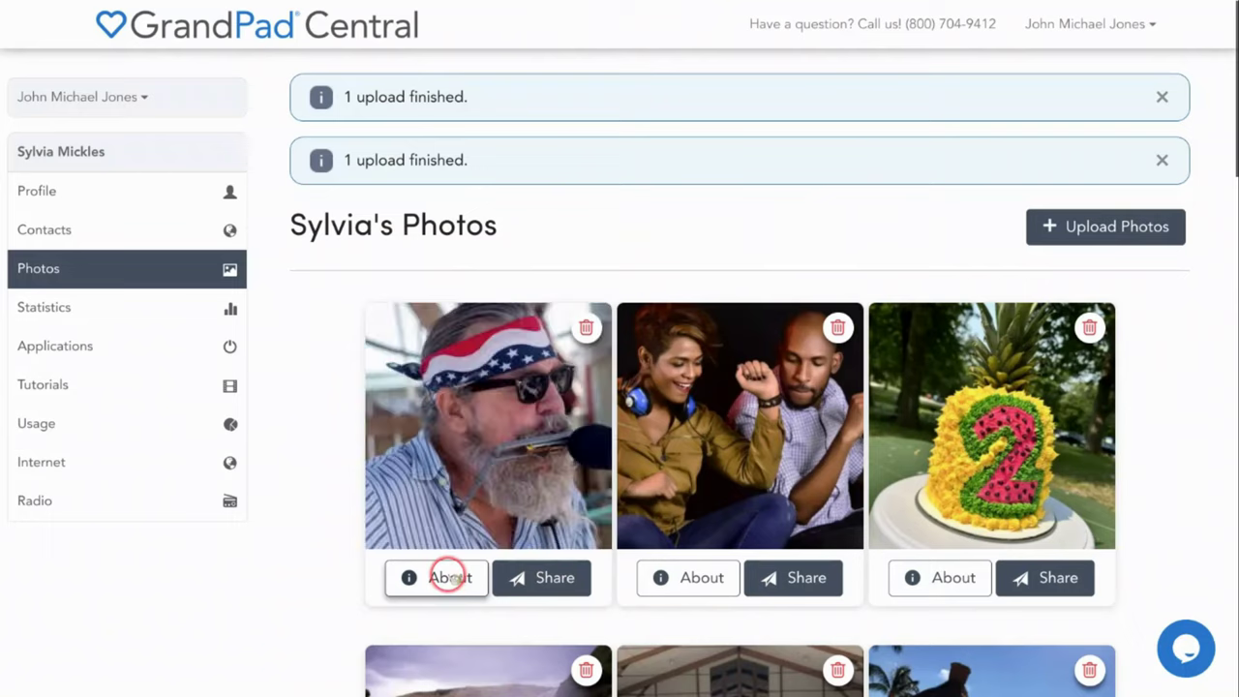
View the harmonica photo's details and rotation options, then close the details
click(448, 577)
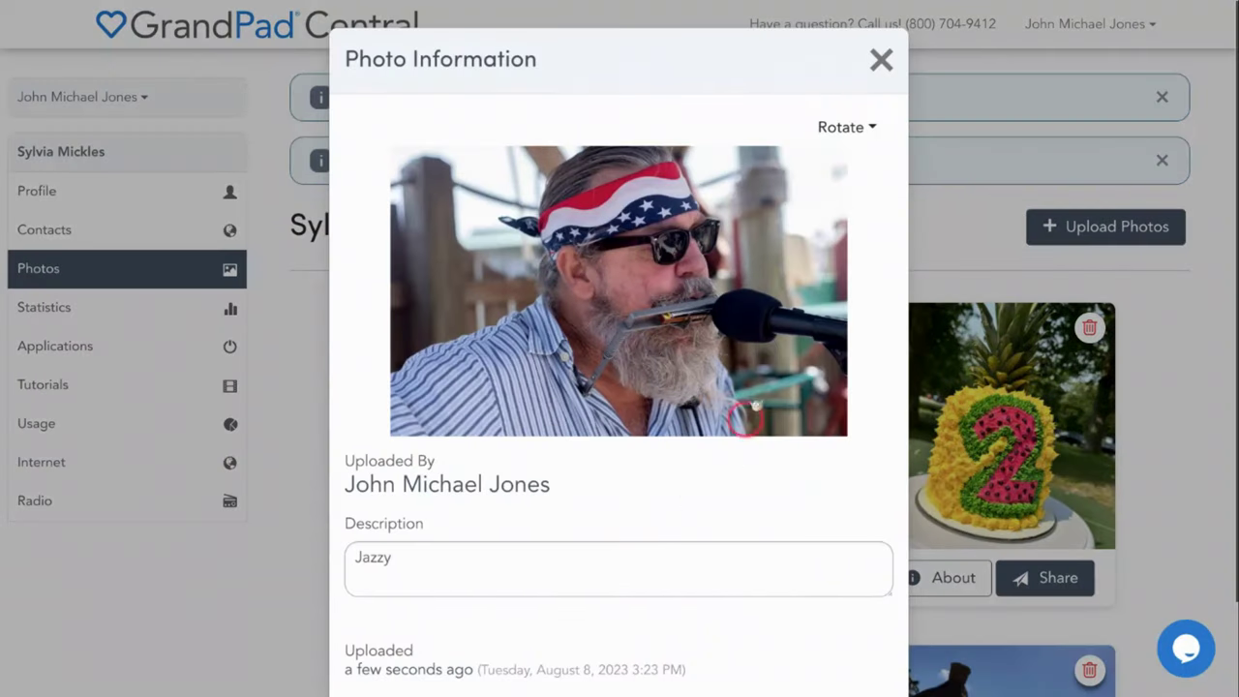
click(861, 127)
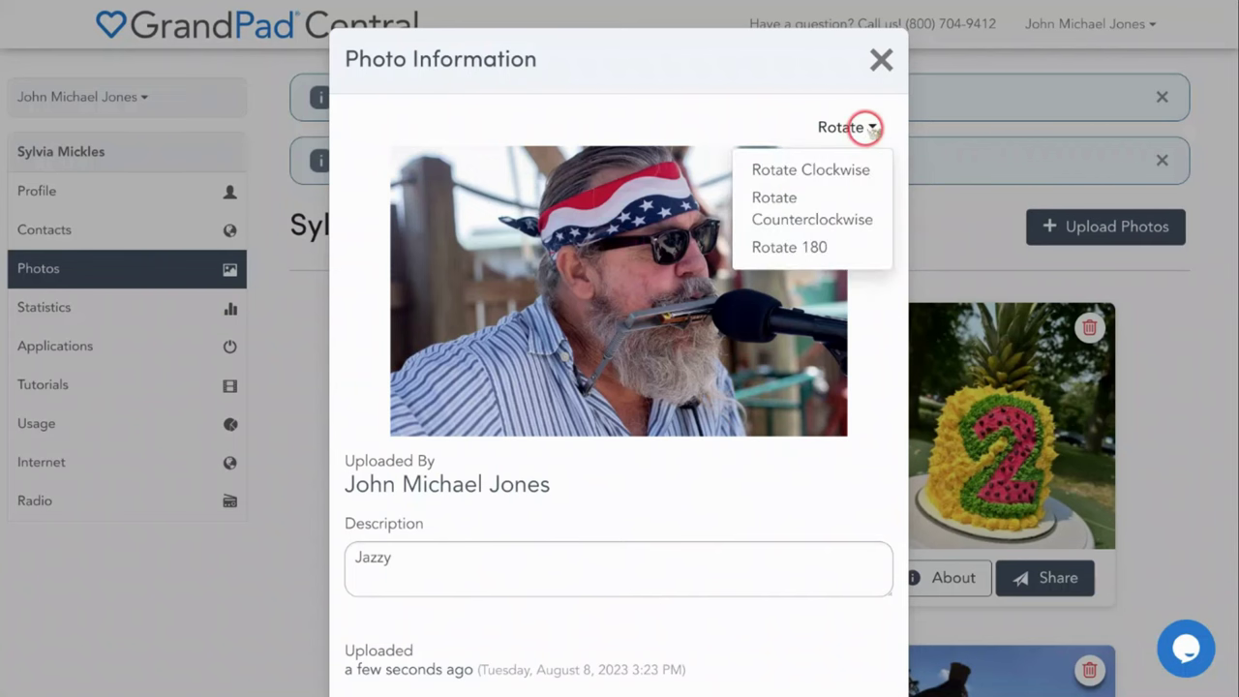
click(878, 64)
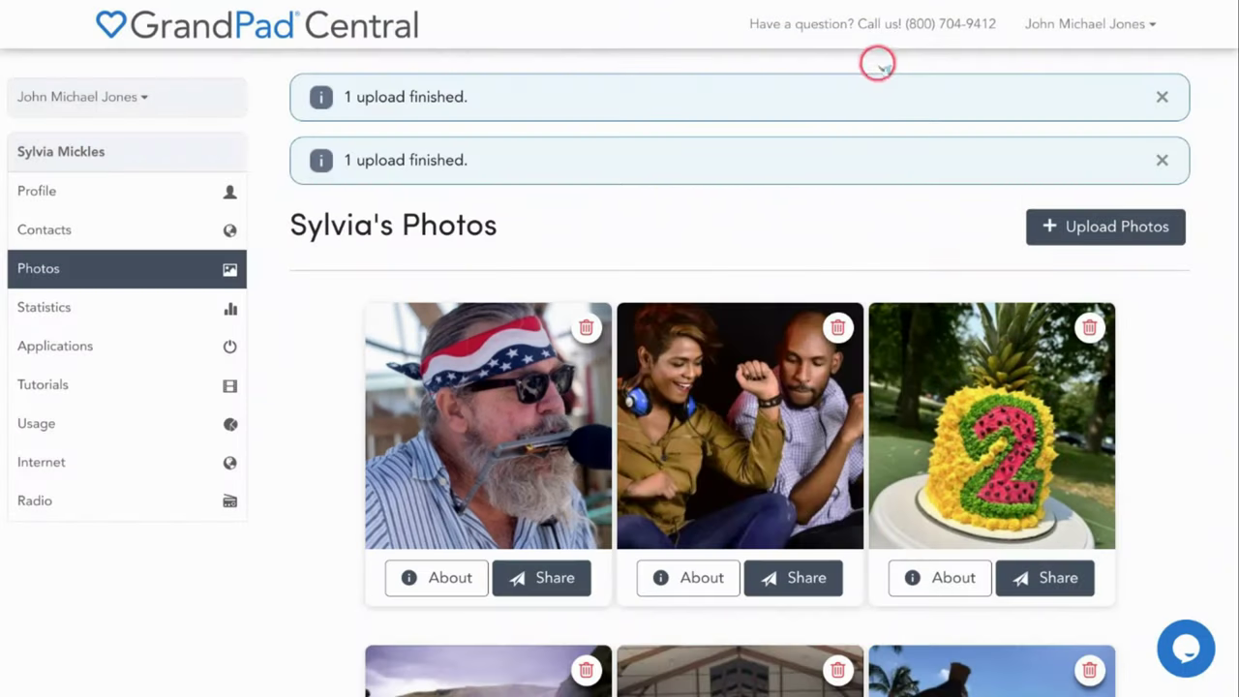
Open sharing for the harmonica photo, then cancel without sharing it
click(540, 583)
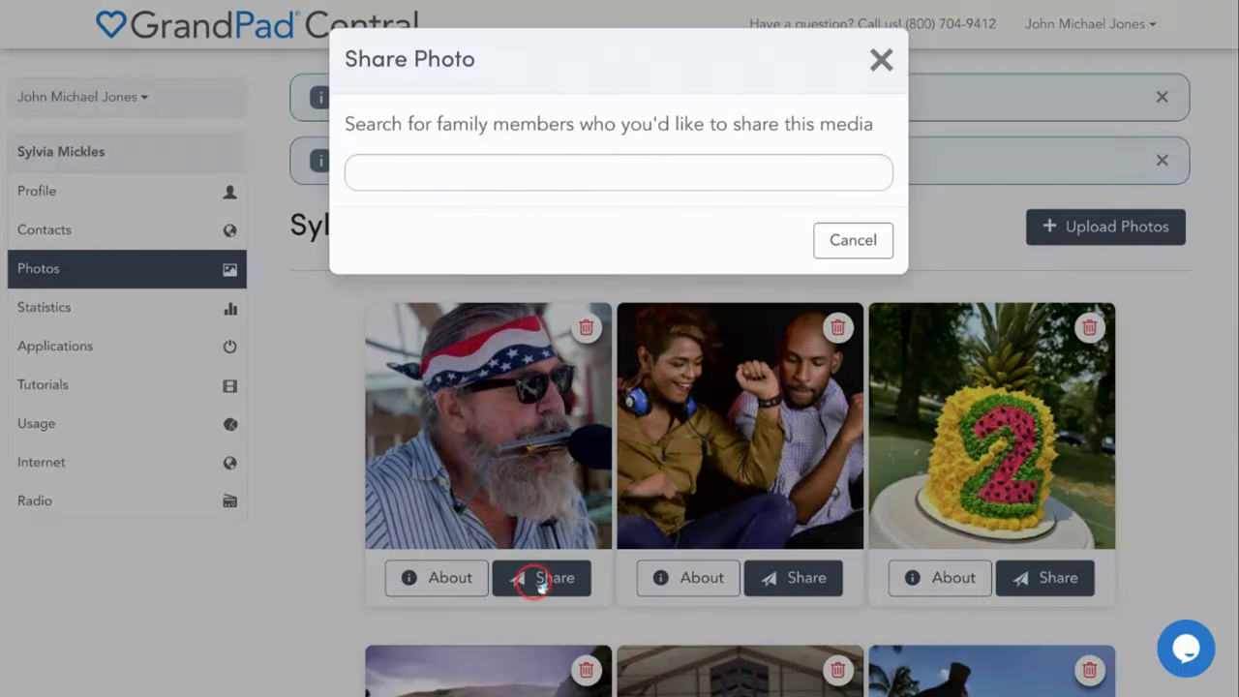
click(389, 175)
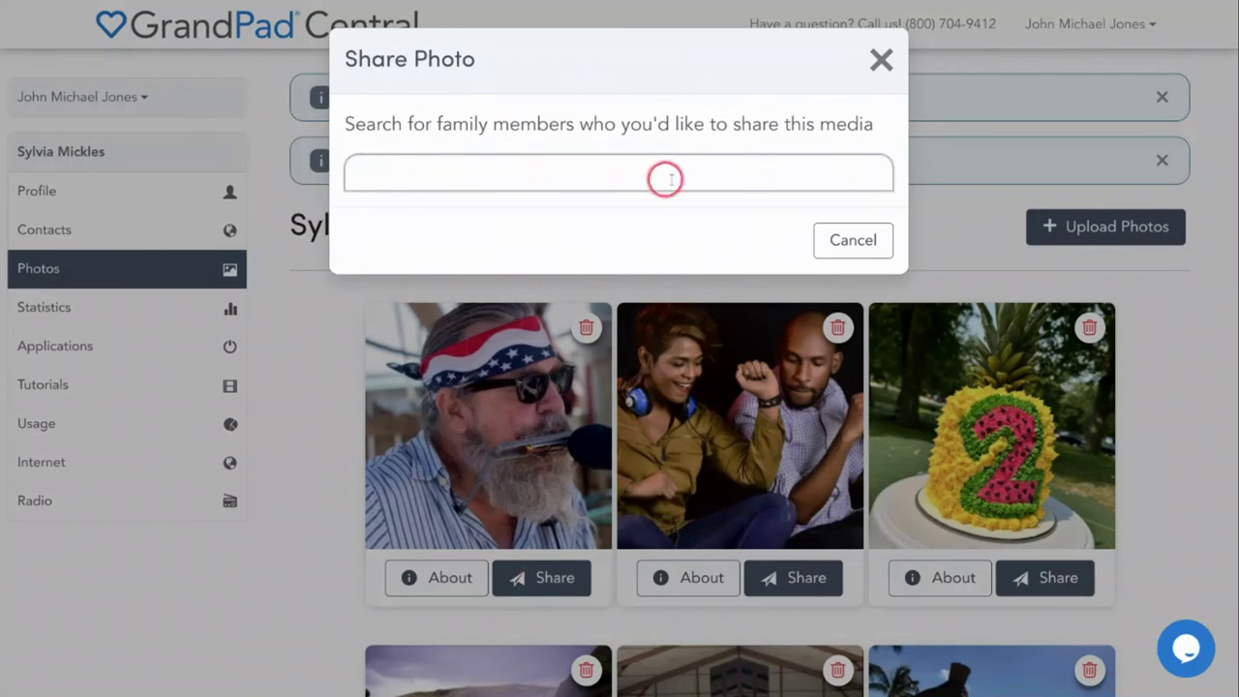
click(856, 239)
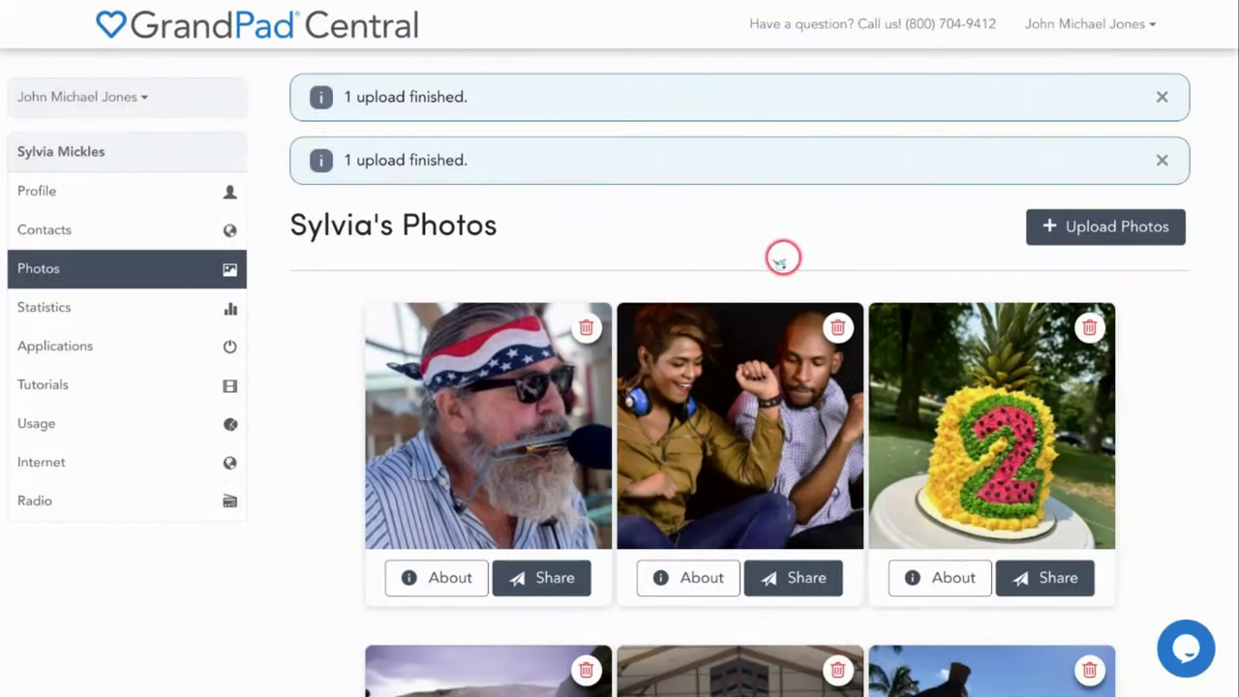
Open Statistics to show the senior's July and August daily usage calendar
click(188, 308)
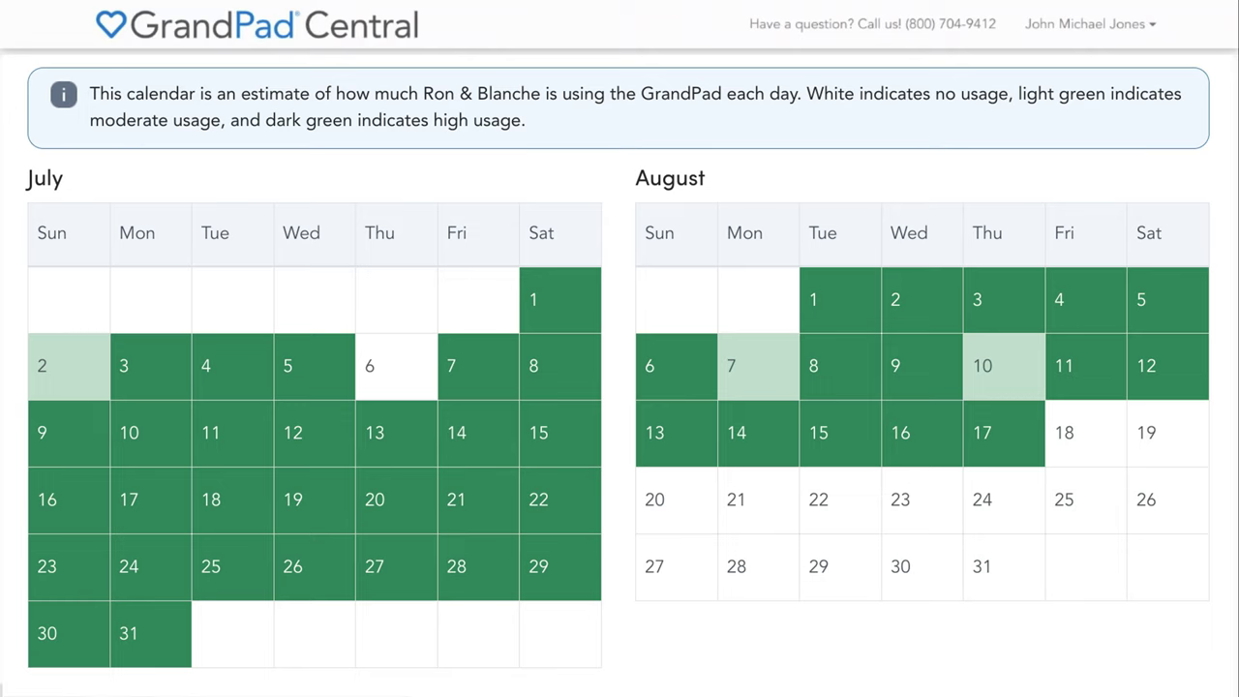
Scroll down to the top apps ranking and the last-30-days clicks-per-day chart
scroll(619, 387, up, 6)
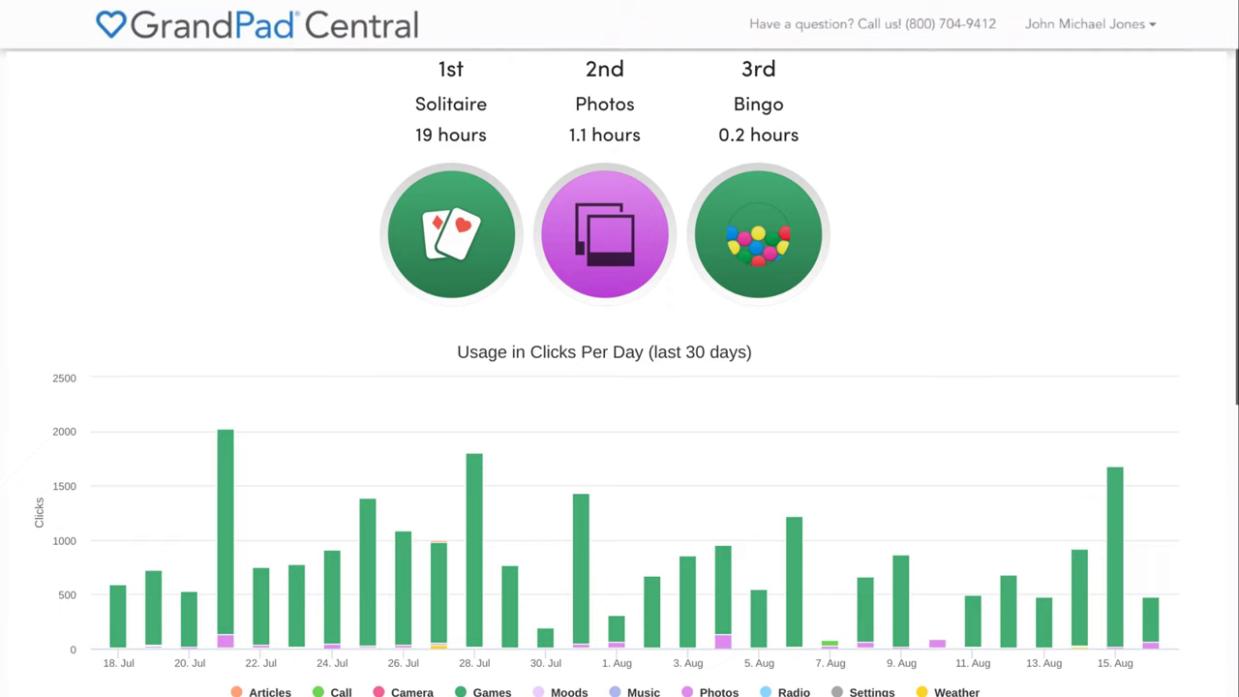
scroll(620, 387, down, 2)
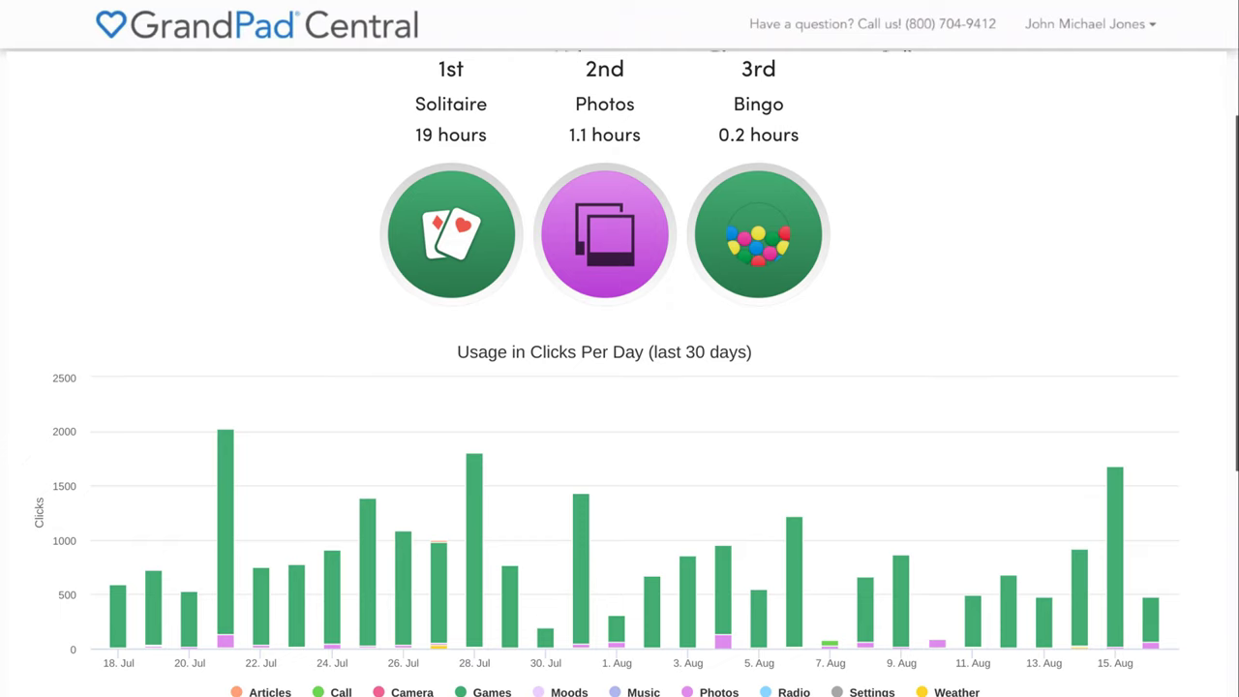
scroll(620, 387, down, 2)
scroll(619, 387, down, 3)
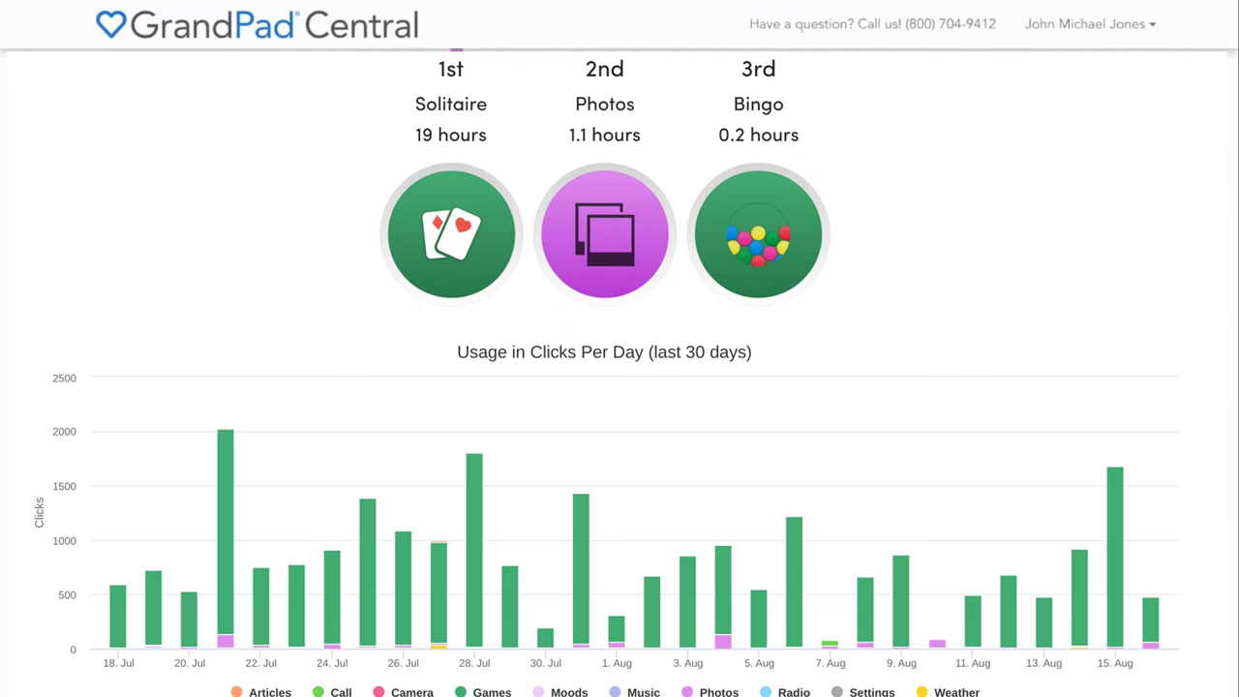
On the Radio page, search radio stations for 'Classics' to add a preset
click(124, 507)
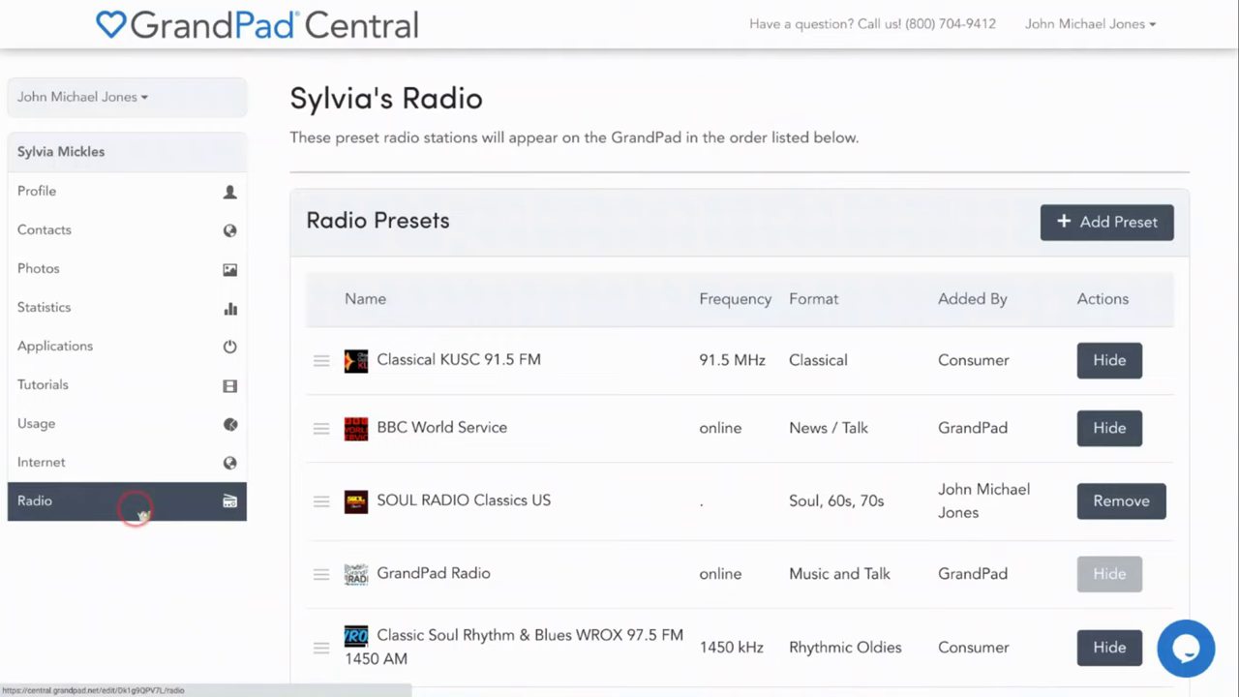
click(139, 511)
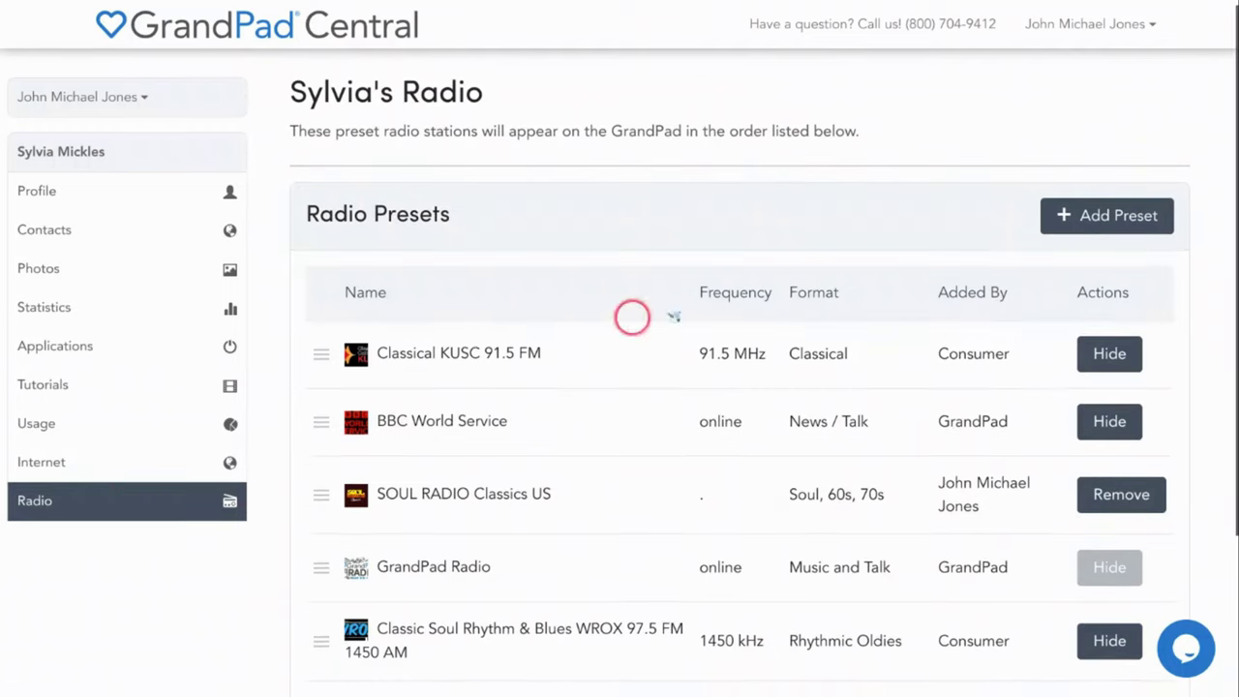
click(1117, 220)
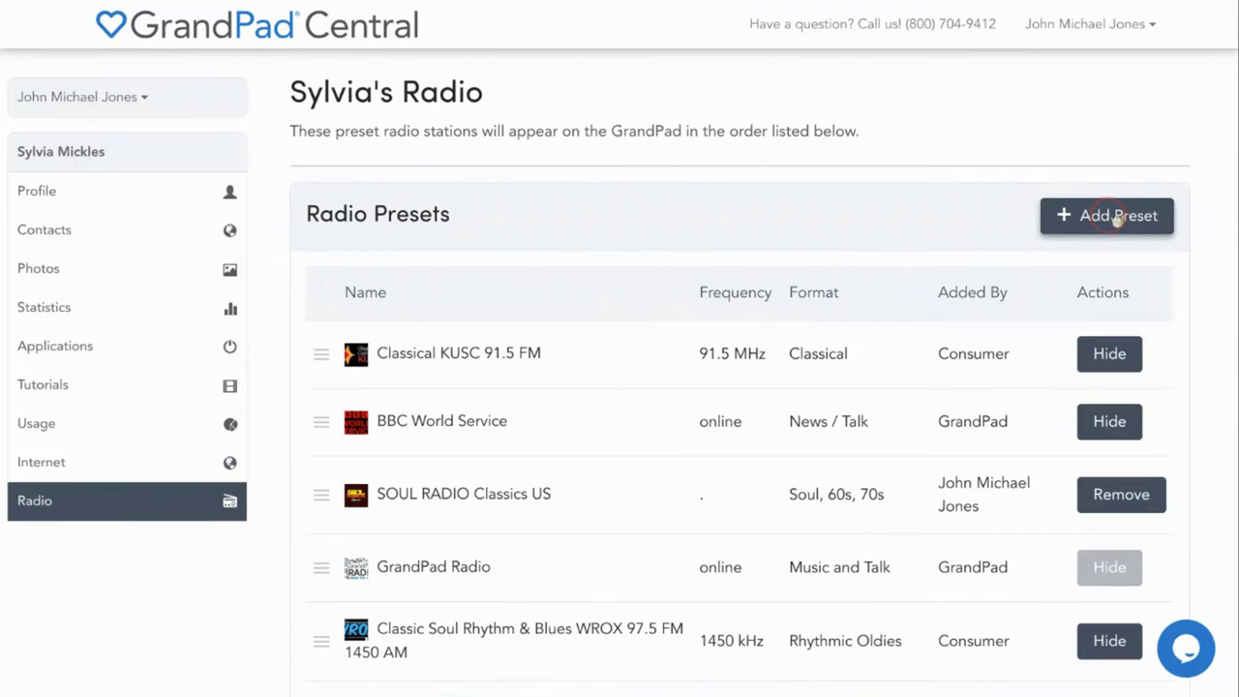
click(1118, 220)
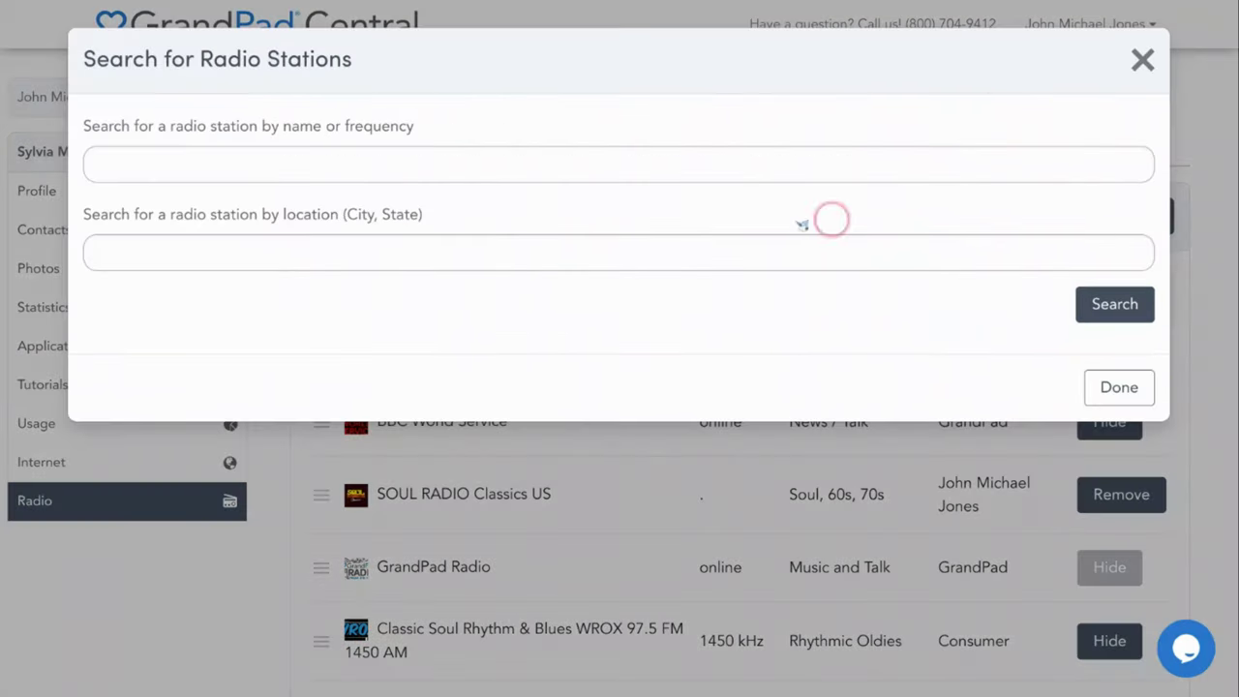
click(303, 170)
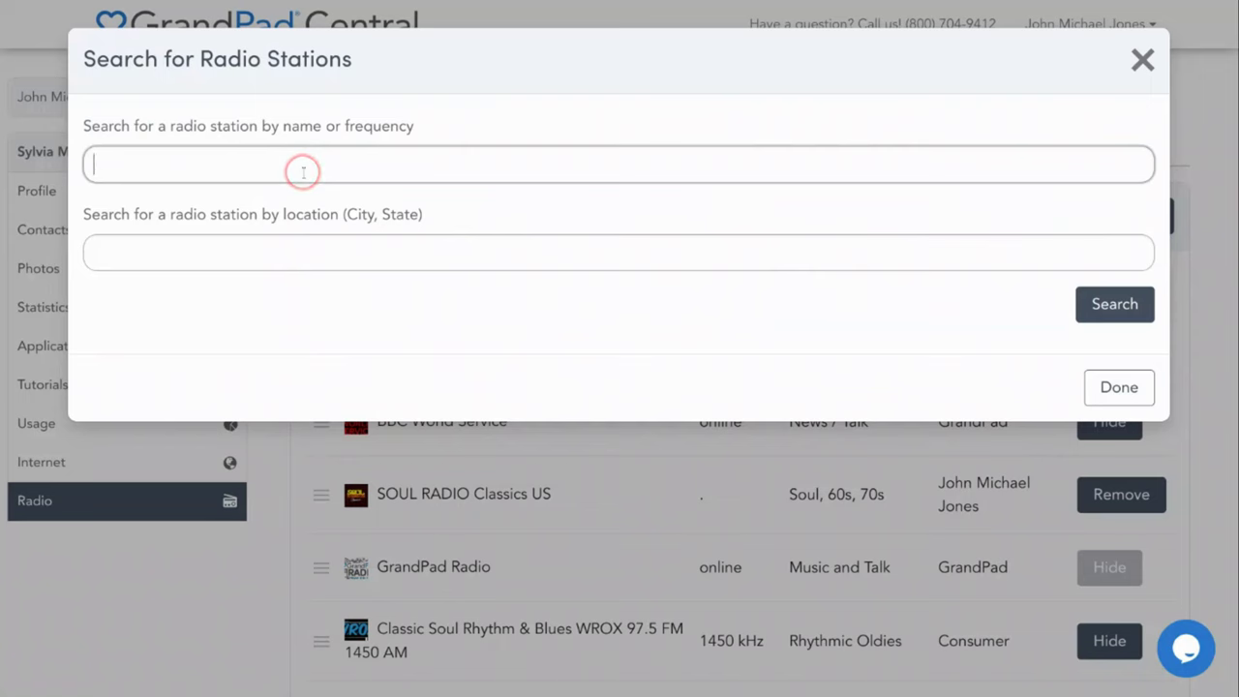
text(Classics)
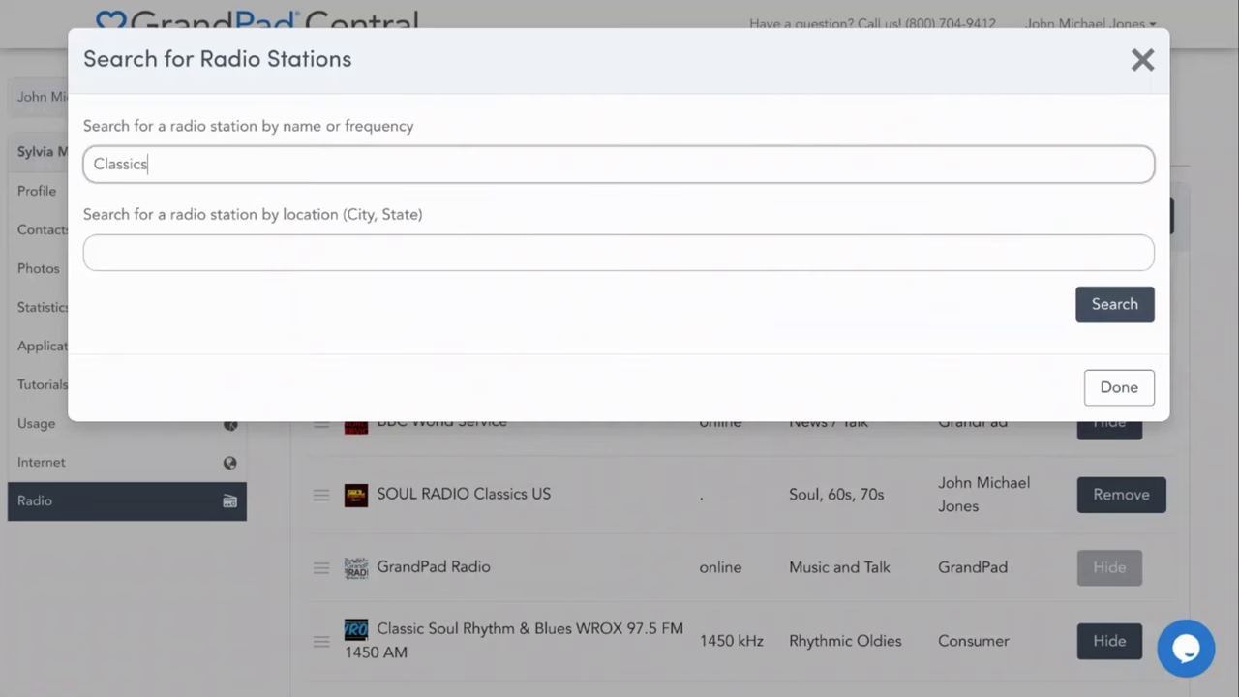
key(Return)
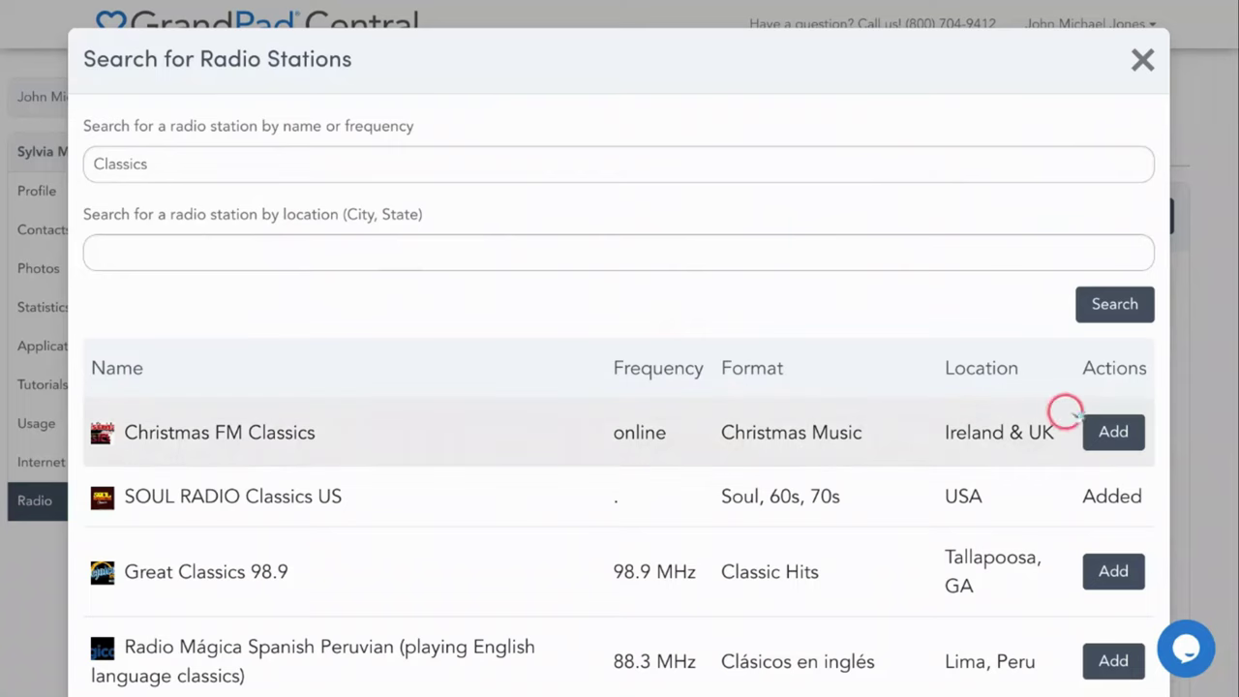
Add Christmas FM Classics as a preset and drag GrandPad Radio to the top
click(1122, 435)
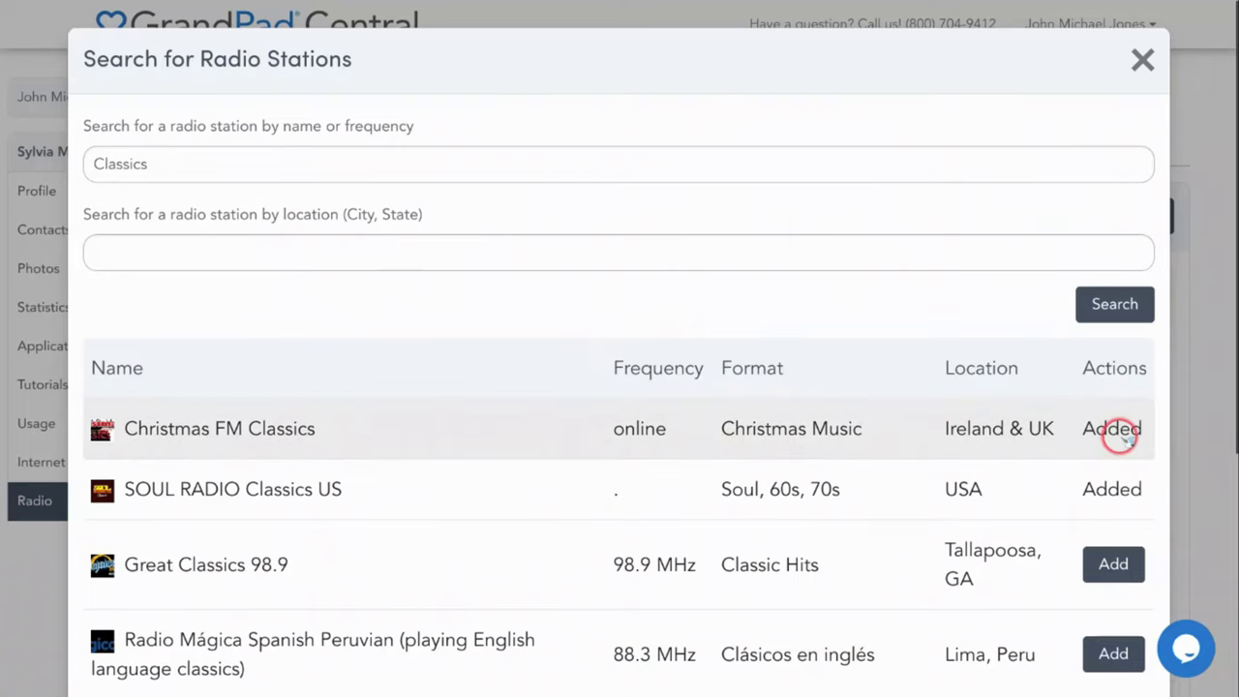
click(1142, 58)
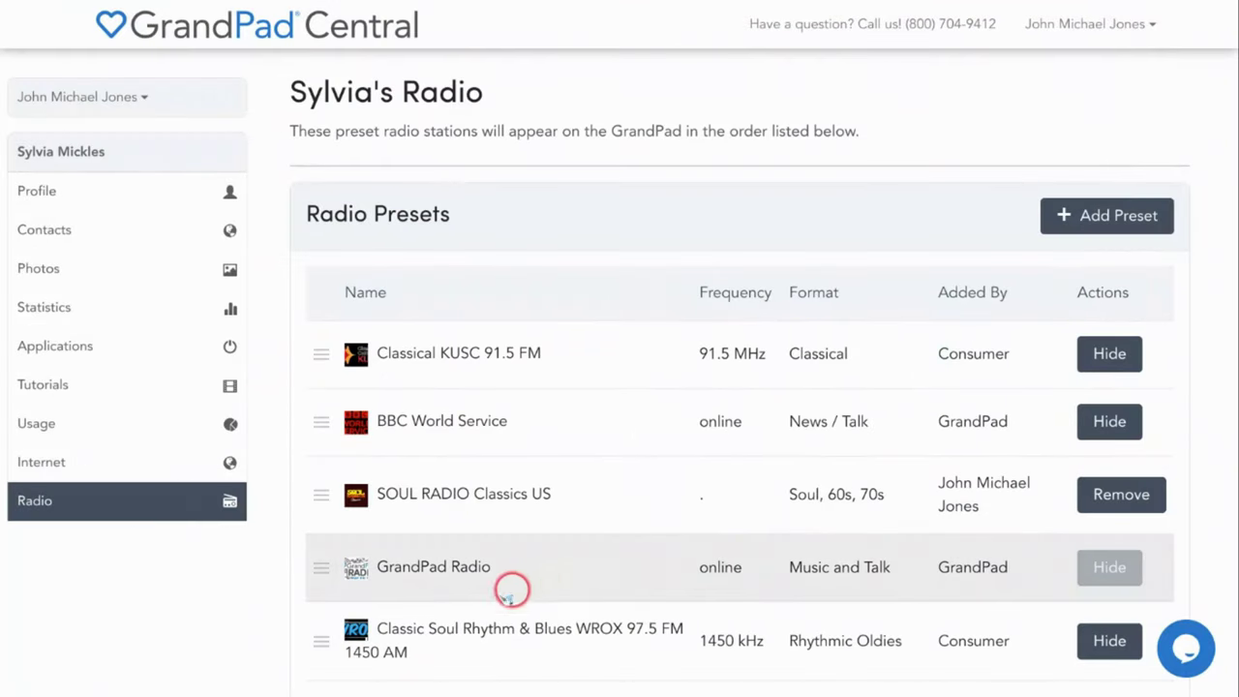
drag(319, 569, 324, 351)
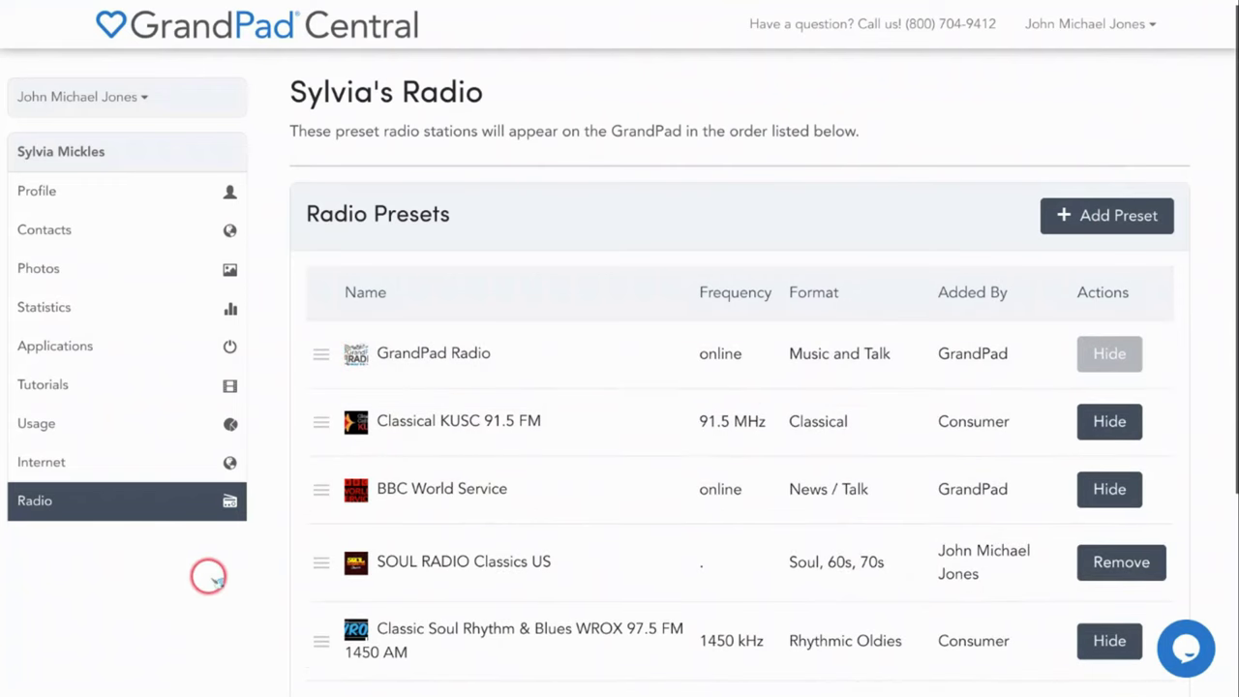
Go to the Tutorials page and browse the tip videos from Protective Case down to Help Button
click(178, 384)
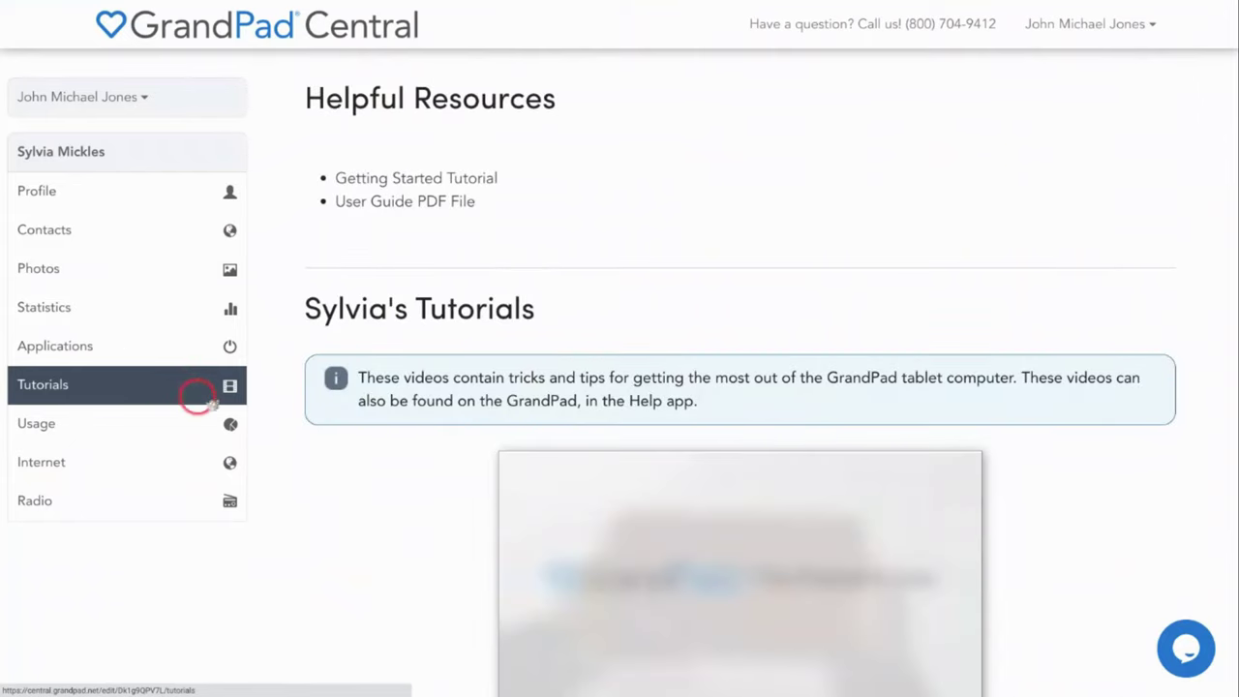
scroll(359, 494, down, 2)
scroll(360, 494, down, 2)
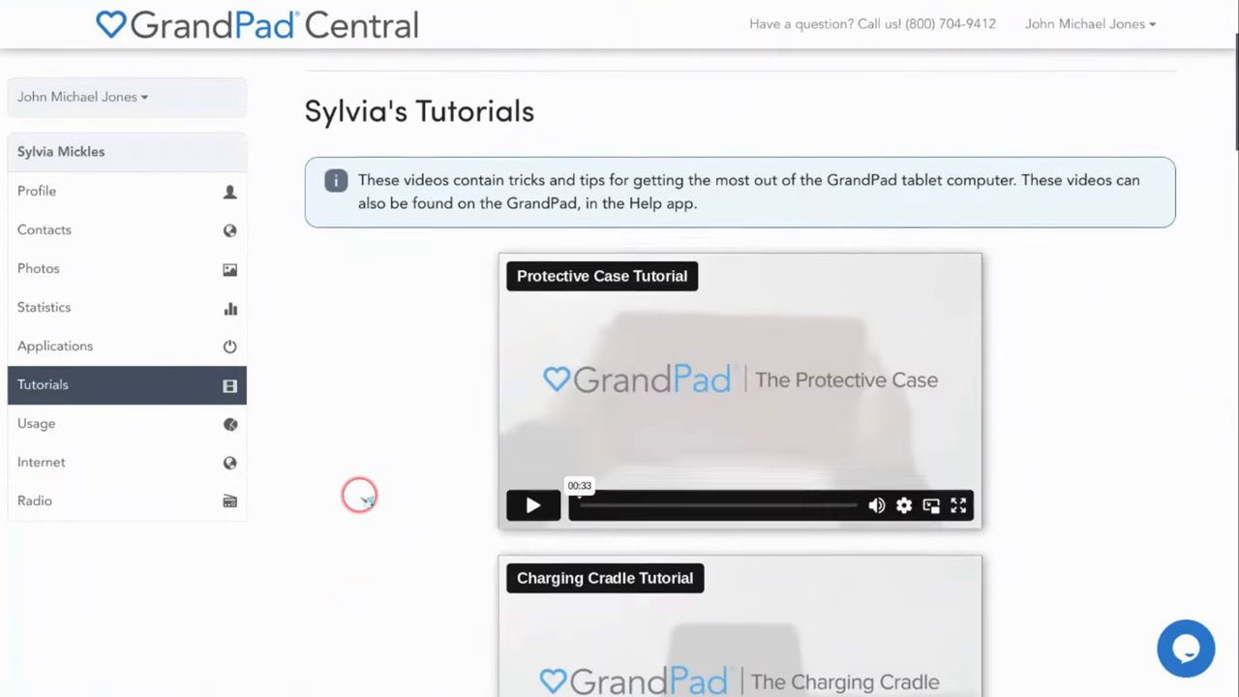
scroll(355, 493, down, 2)
scroll(355, 492, down, 3)
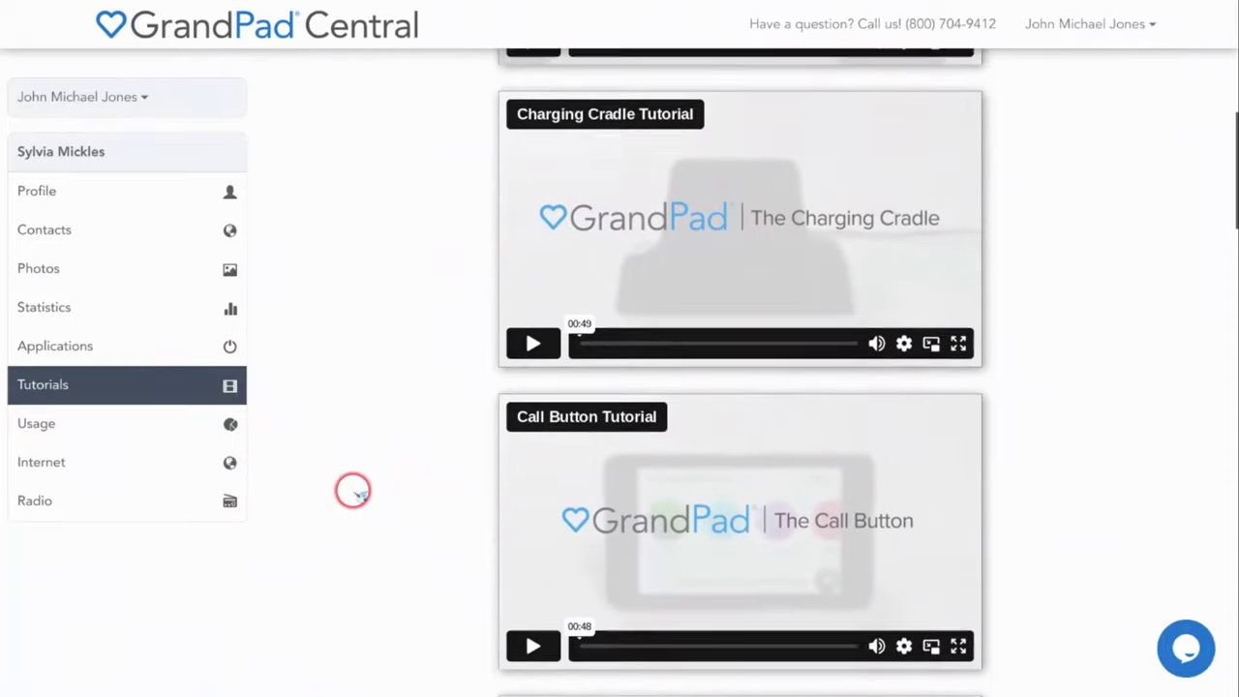
scroll(351, 491, down, 3)
scroll(346, 490, down, 3)
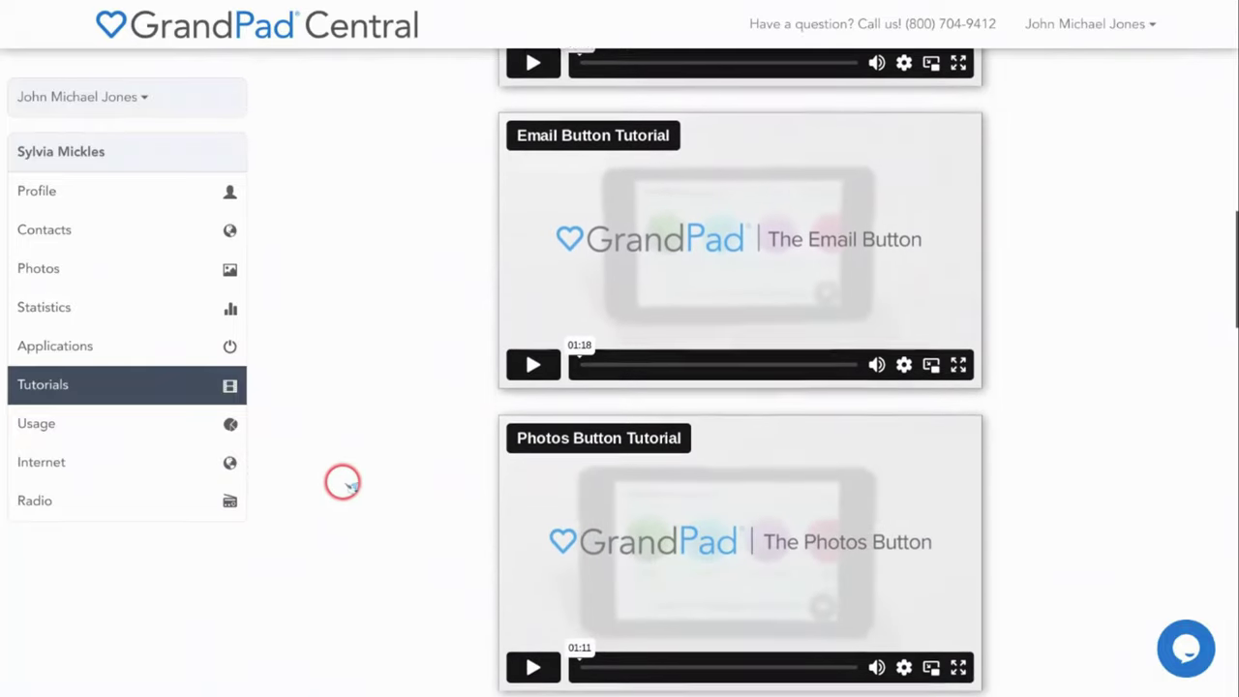
scroll(341, 481, down, 3)
scroll(339, 478, down, 3)
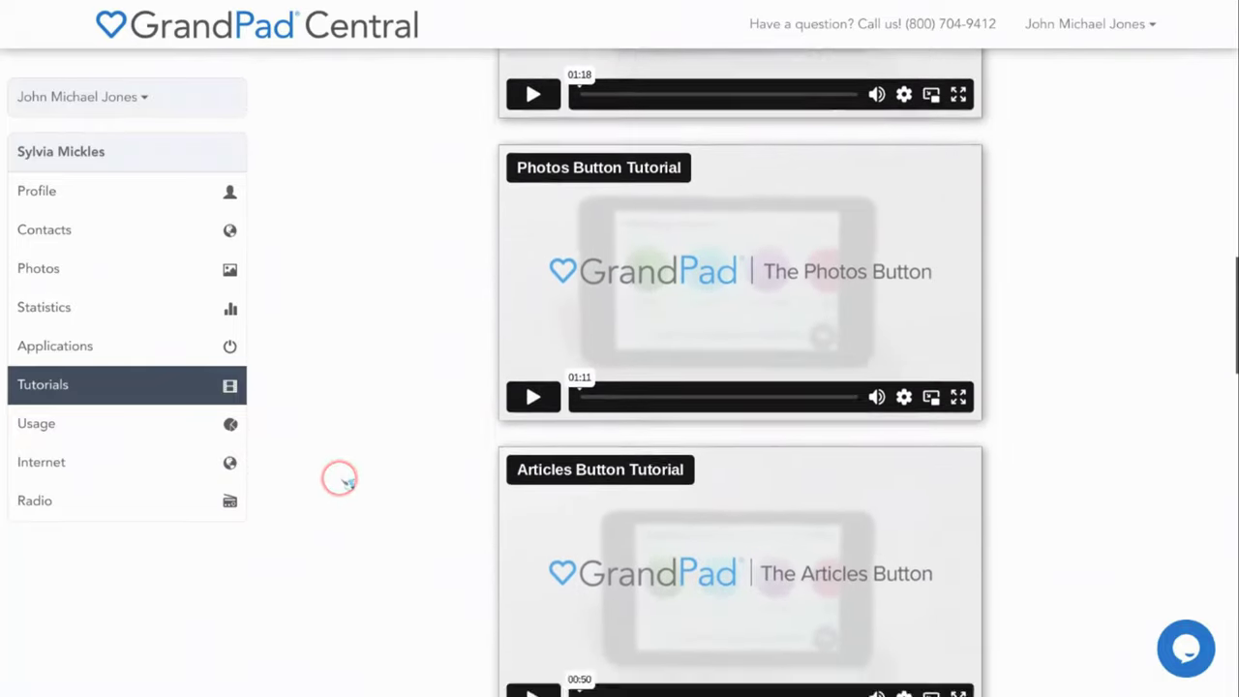
scroll(338, 476, down, 3)
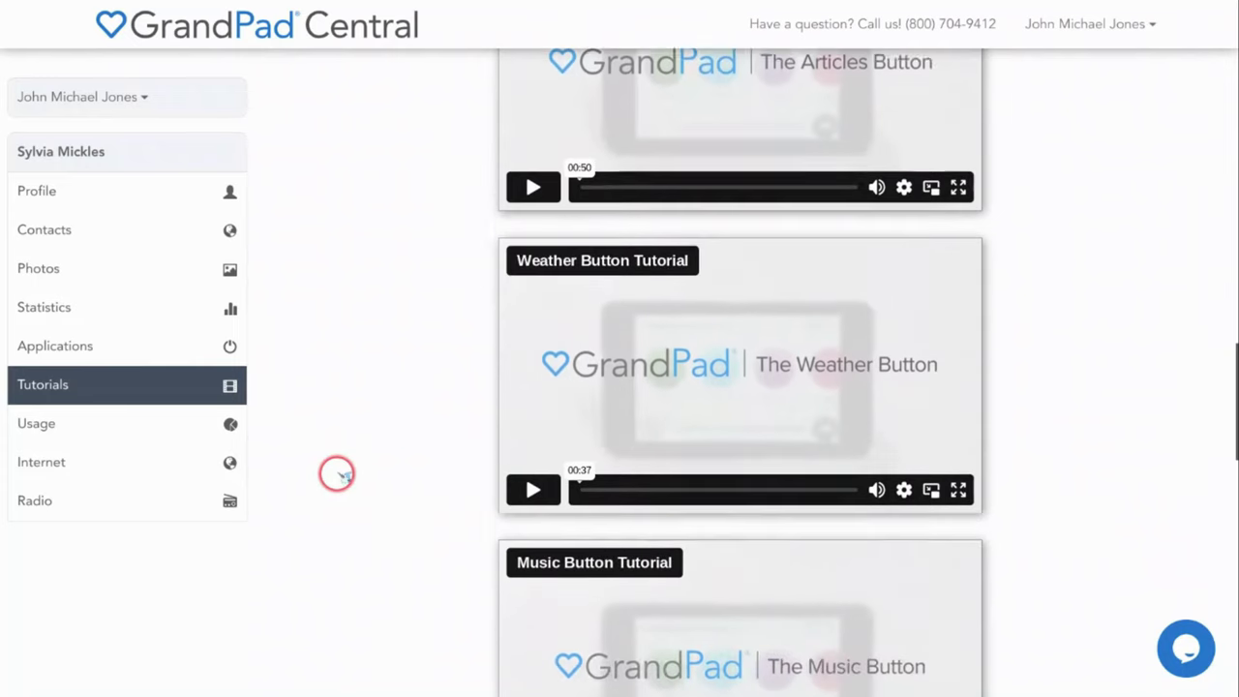
scroll(337, 472, down, 3)
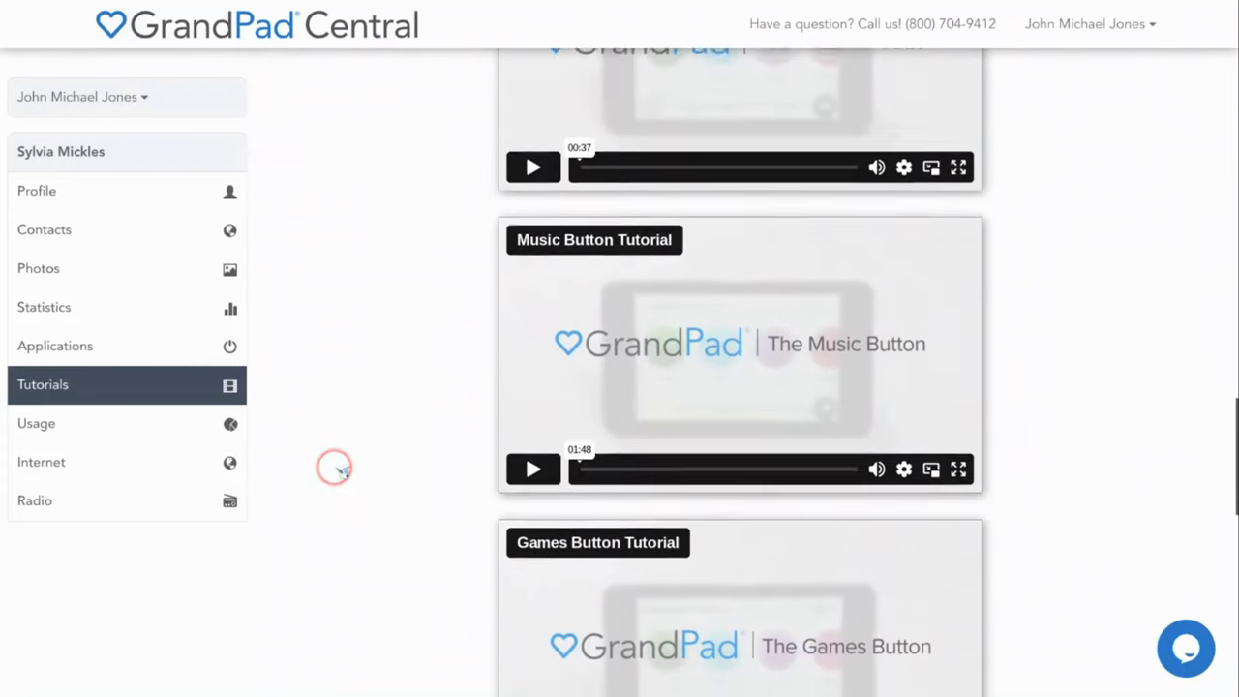
scroll(334, 466, down, 3)
scroll(330, 465, down, 3)
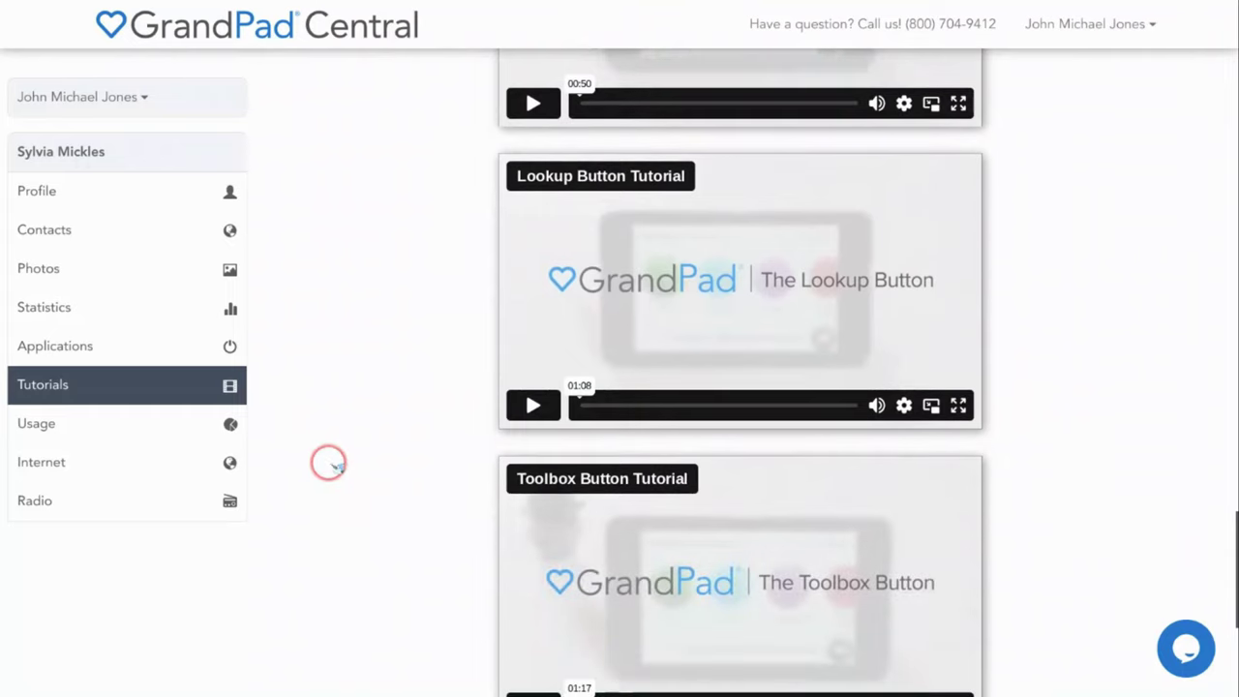
scroll(328, 463, down, 3)
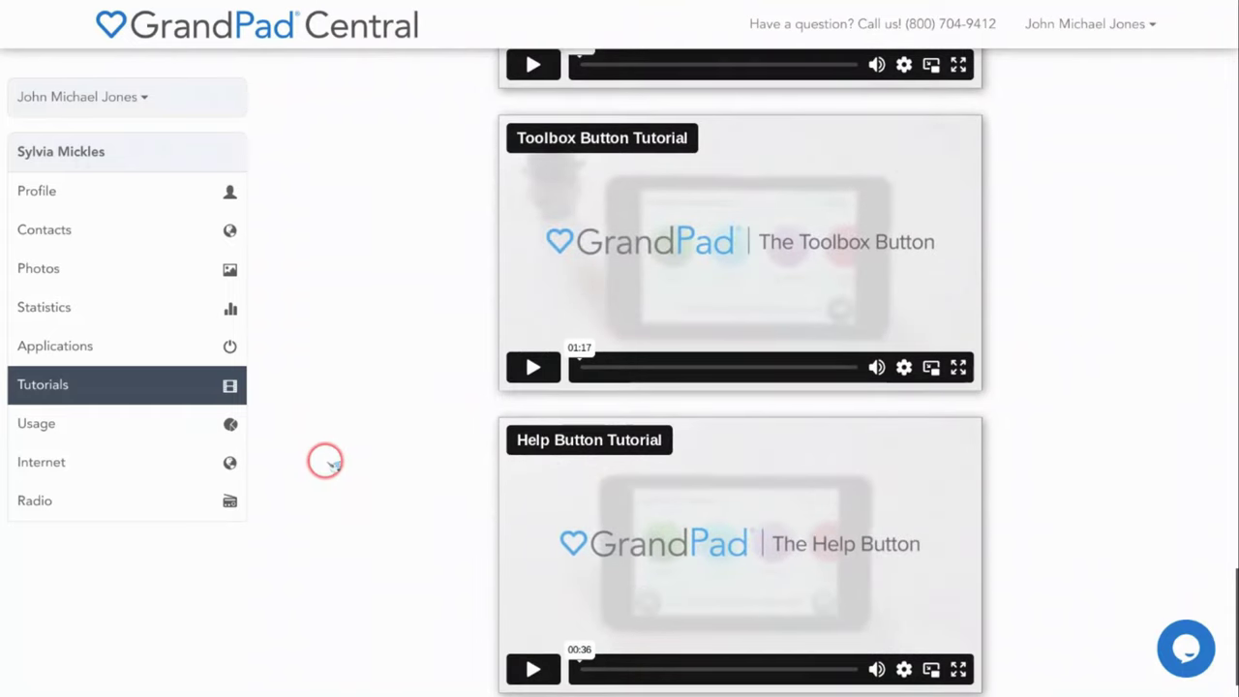
Return to the senior's Profile page, then open and close the live support chat
click(153, 200)
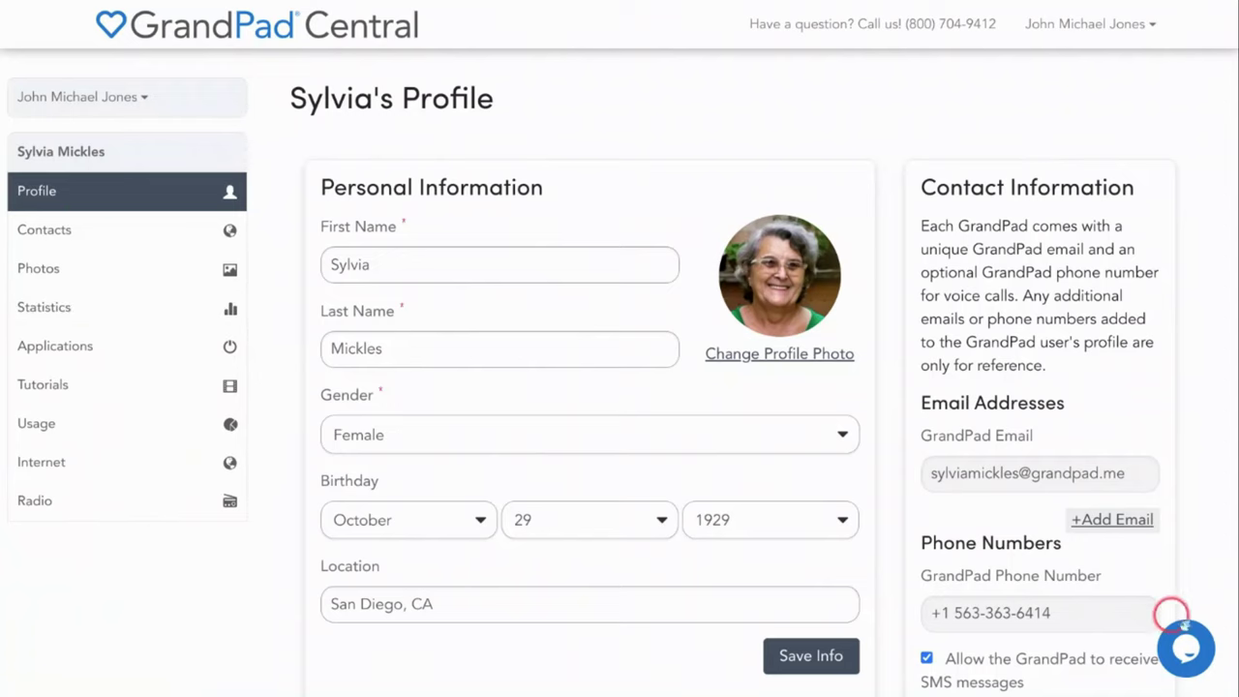
click(1186, 649)
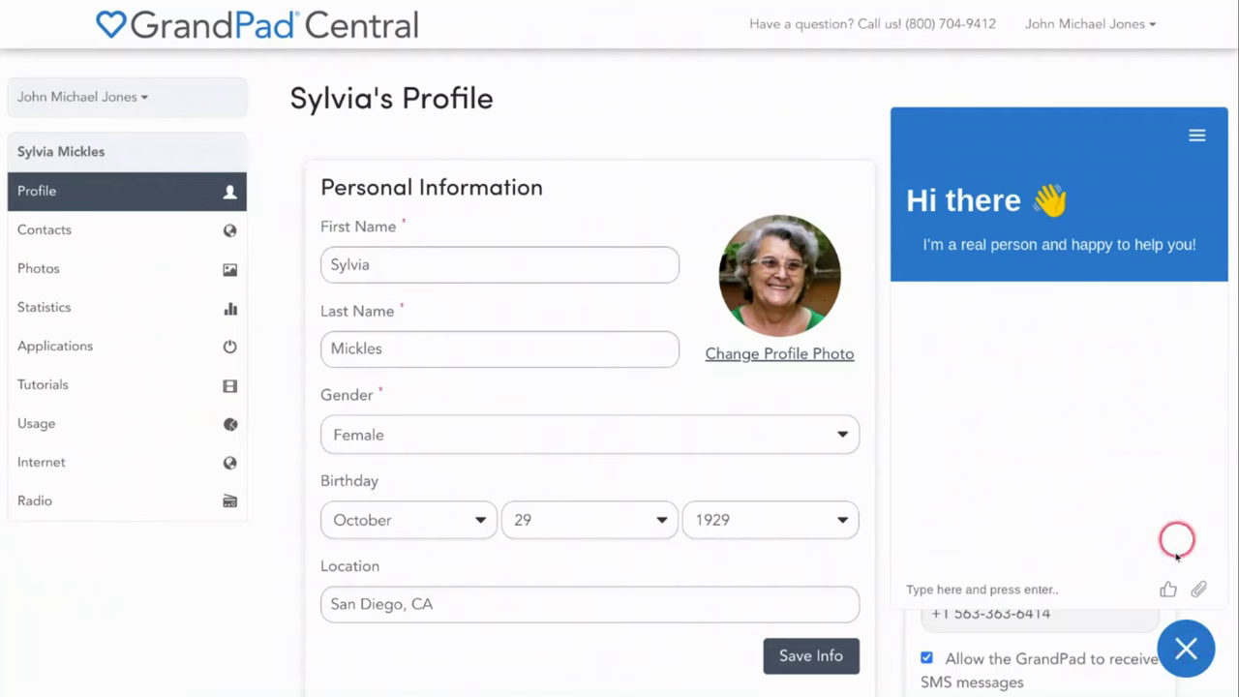
click(1185, 648)
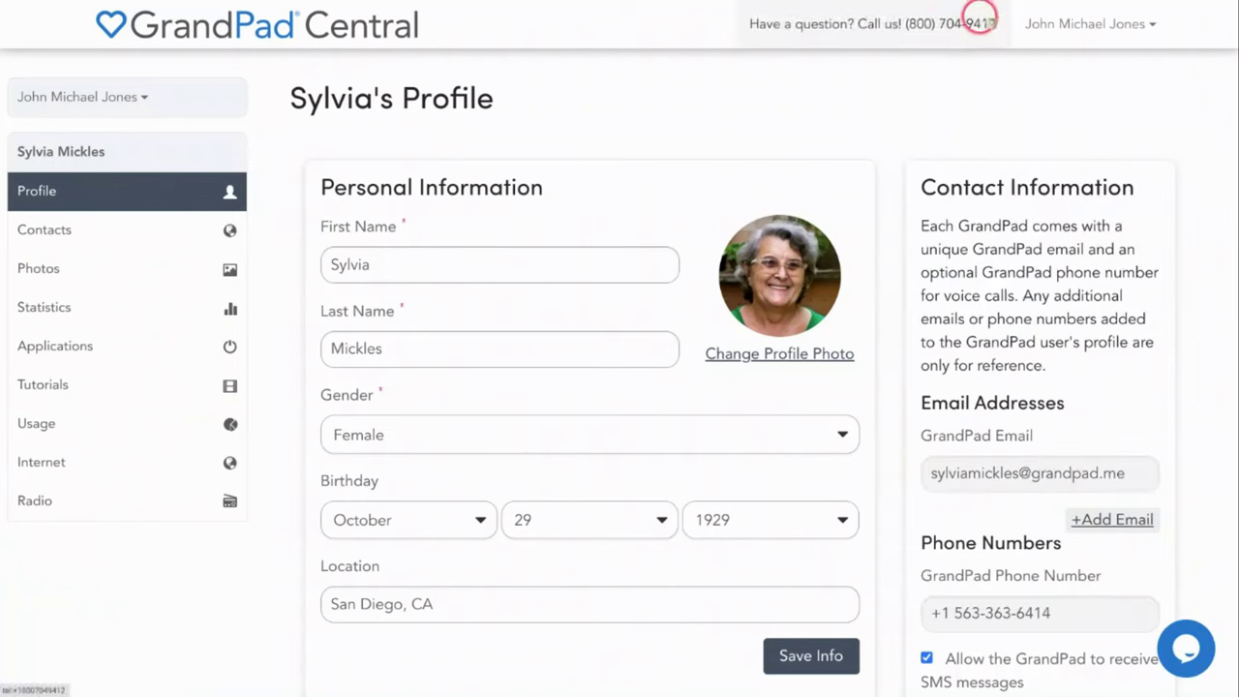